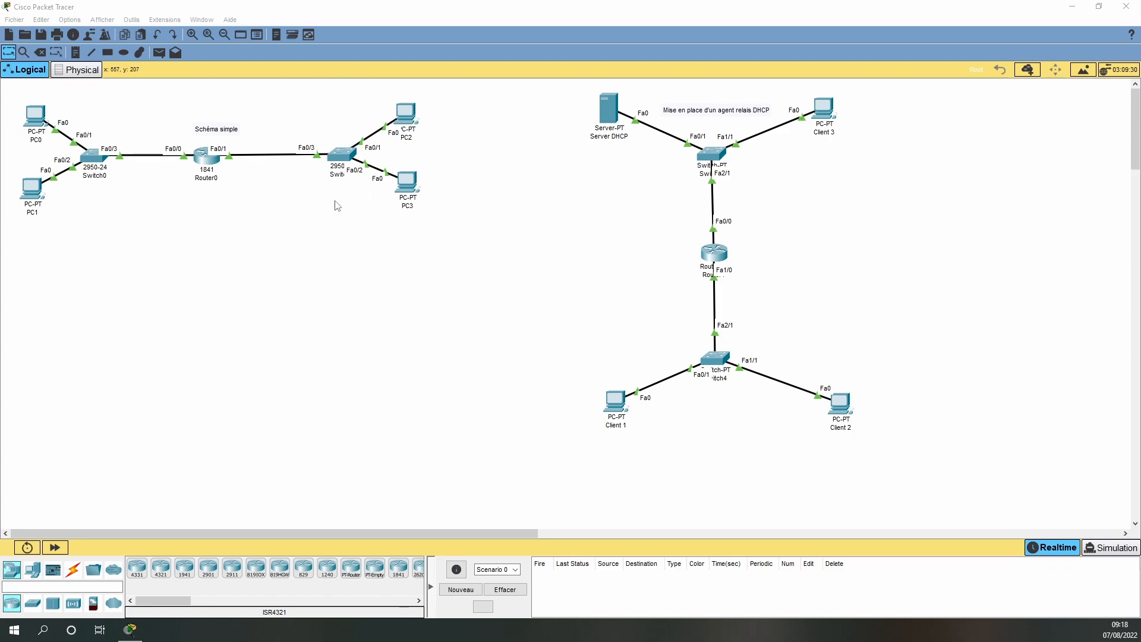
- View the IP configuration of PC0 and close its window
left_click(37, 125)
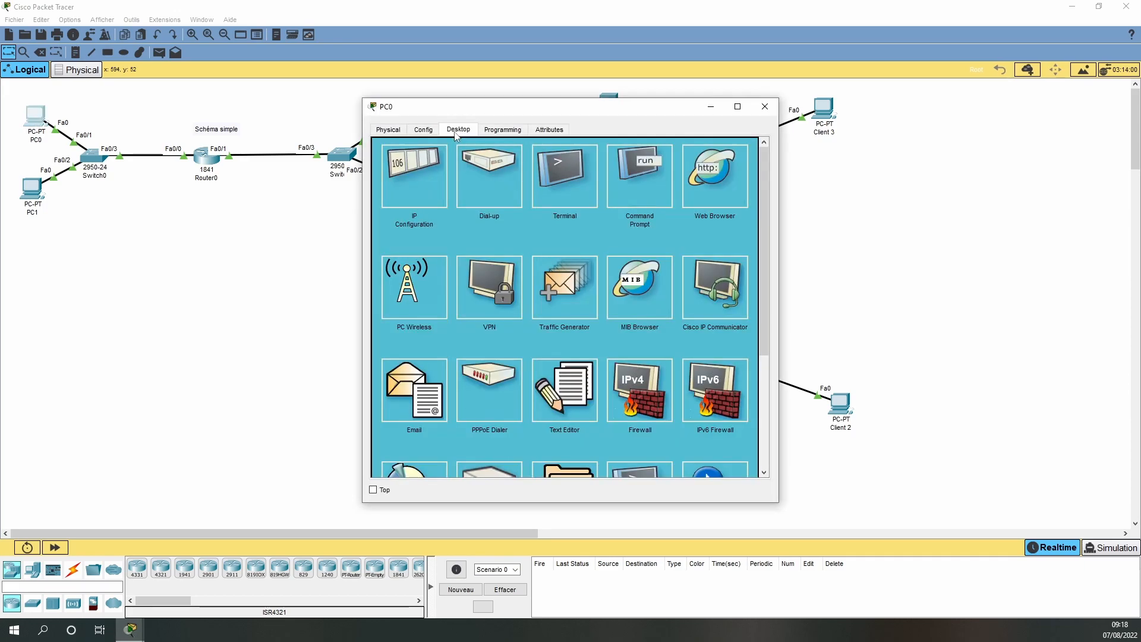
left_click(416, 172)
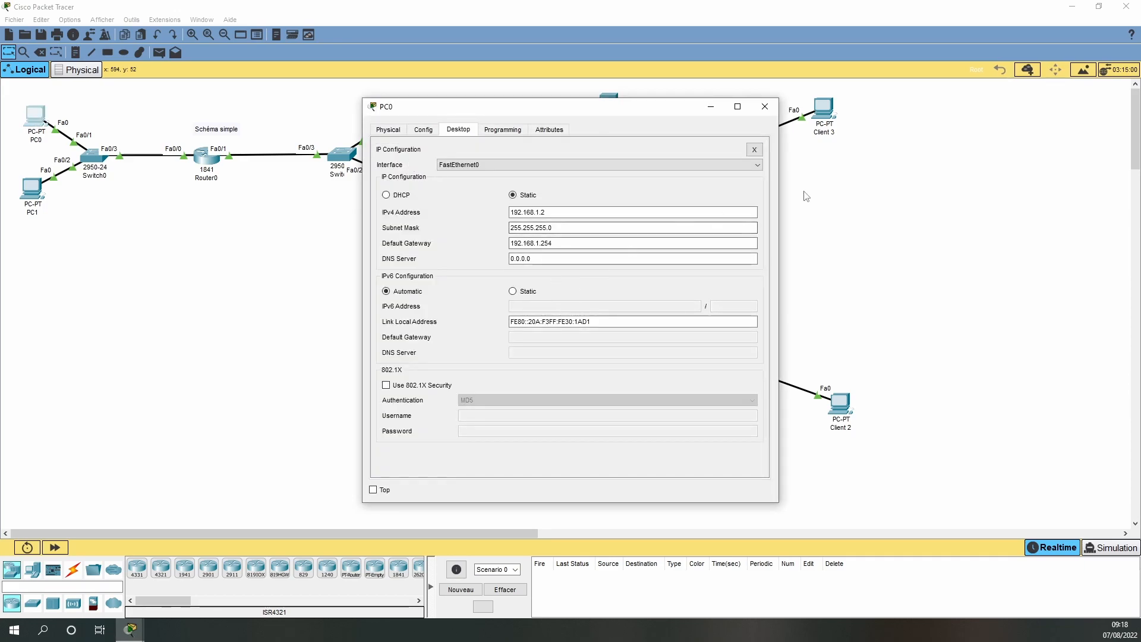
left_click(764, 106)
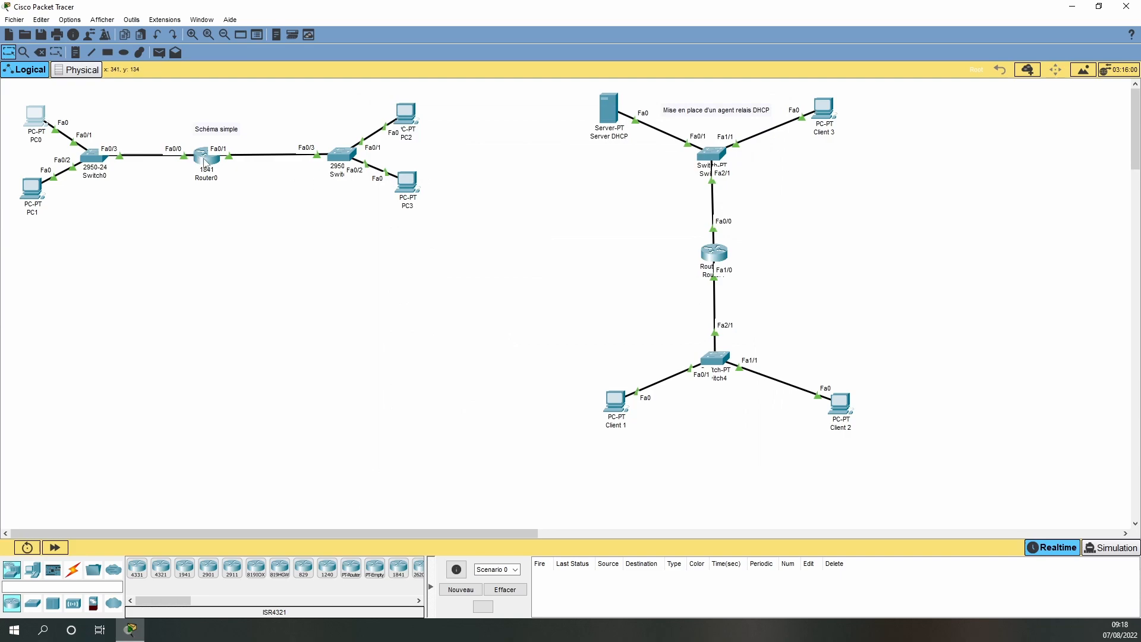
- Examine the IP settings of Router0's FastEthernet0/1 and FastEthernet0/0 interfaces
left_click(203, 158)
left_click(414, 271)
left_click(420, 261)
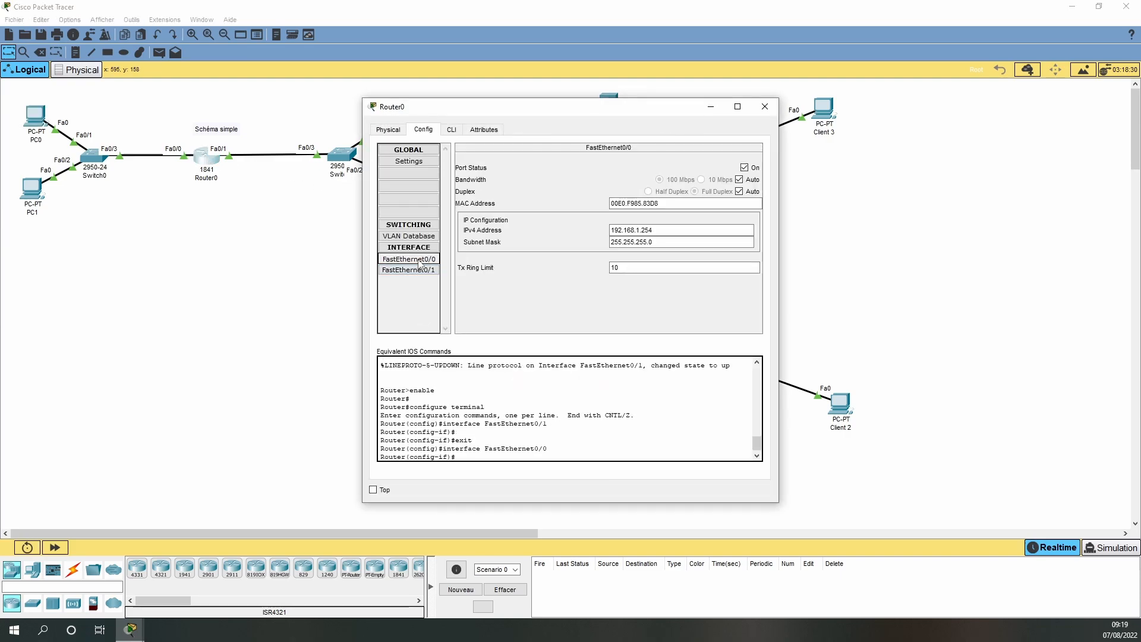
- Remove the networks 192.168.2.0 and 192.168.1.0 from Router0's RIP routing and close its window
left_click(420, 213)
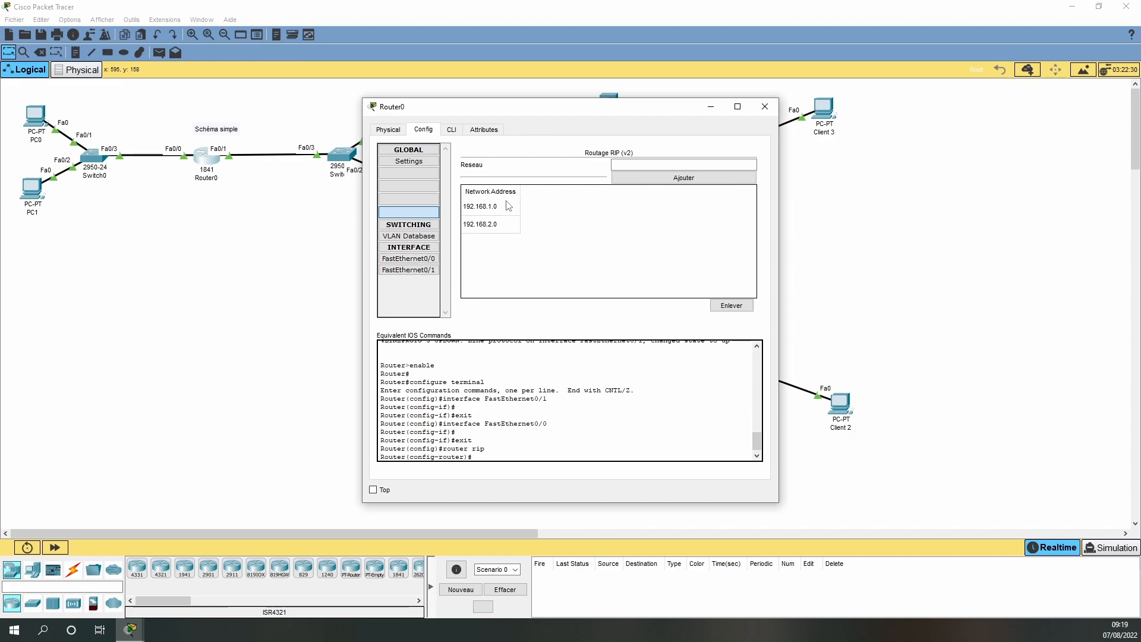
left_click(700, 181)
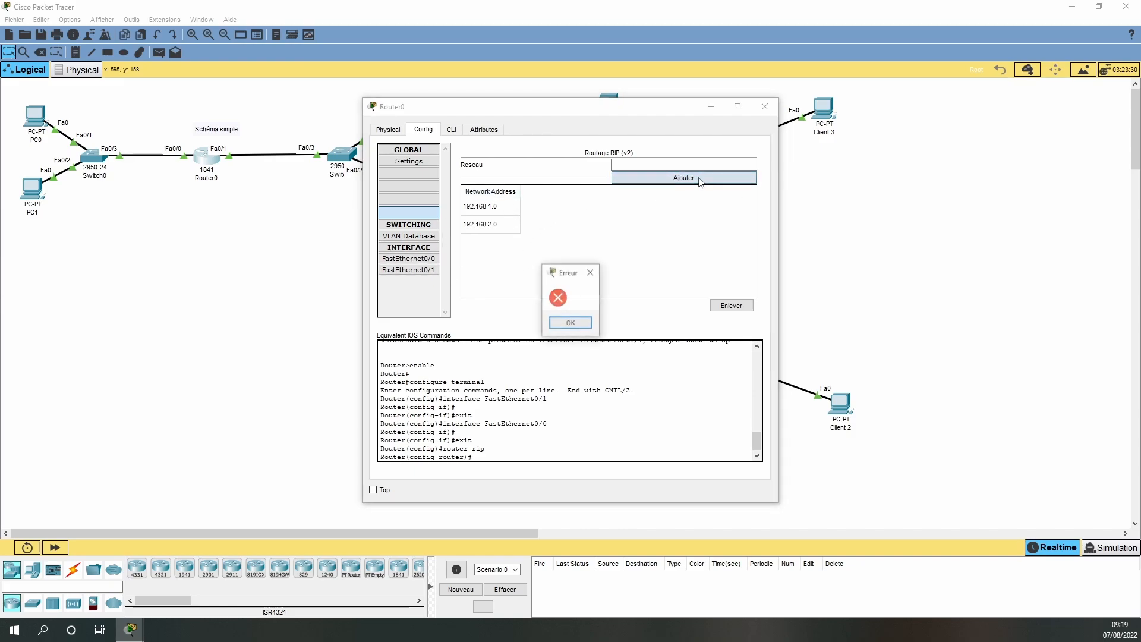
left_click(552, 323)
left_click(677, 179)
left_click(572, 323)
left_click(487, 225)
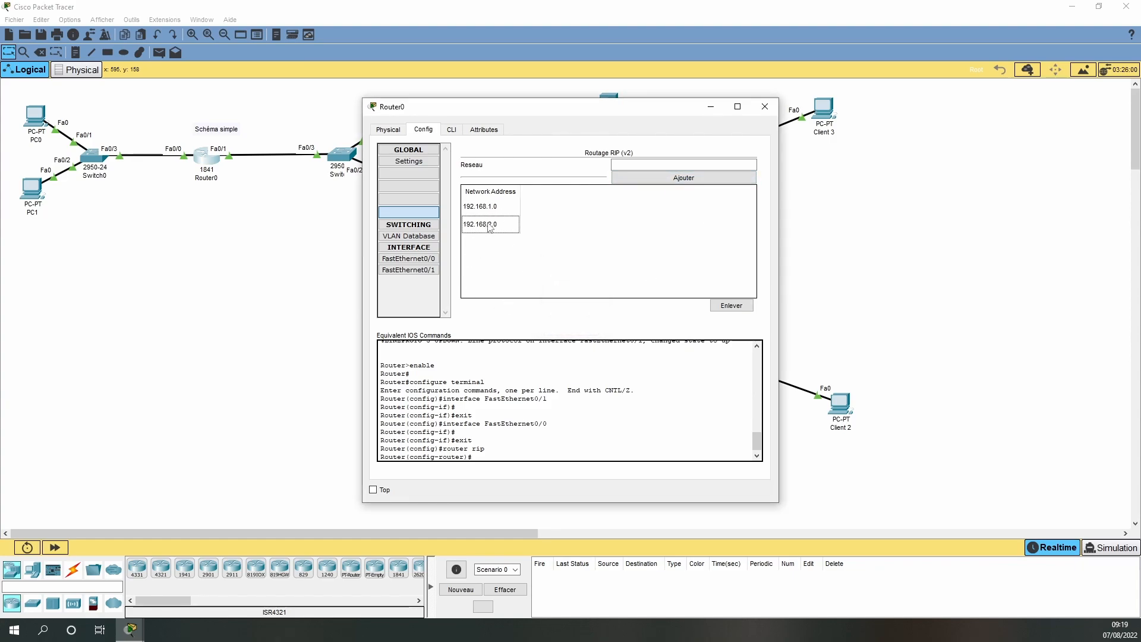
left_click(731, 308)
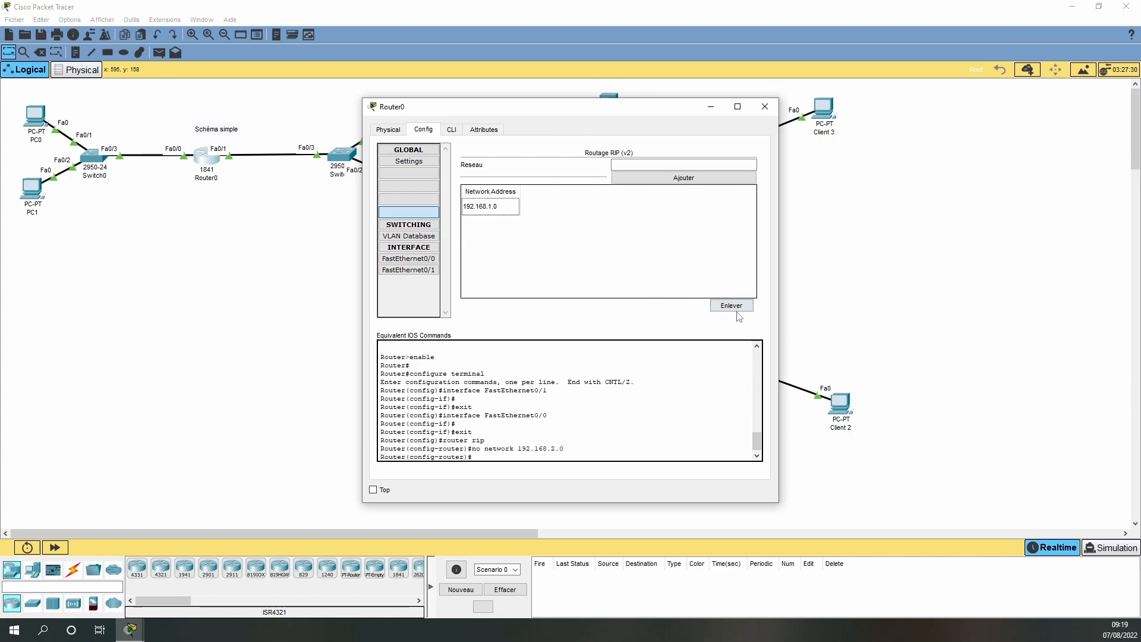
left_click(732, 306)
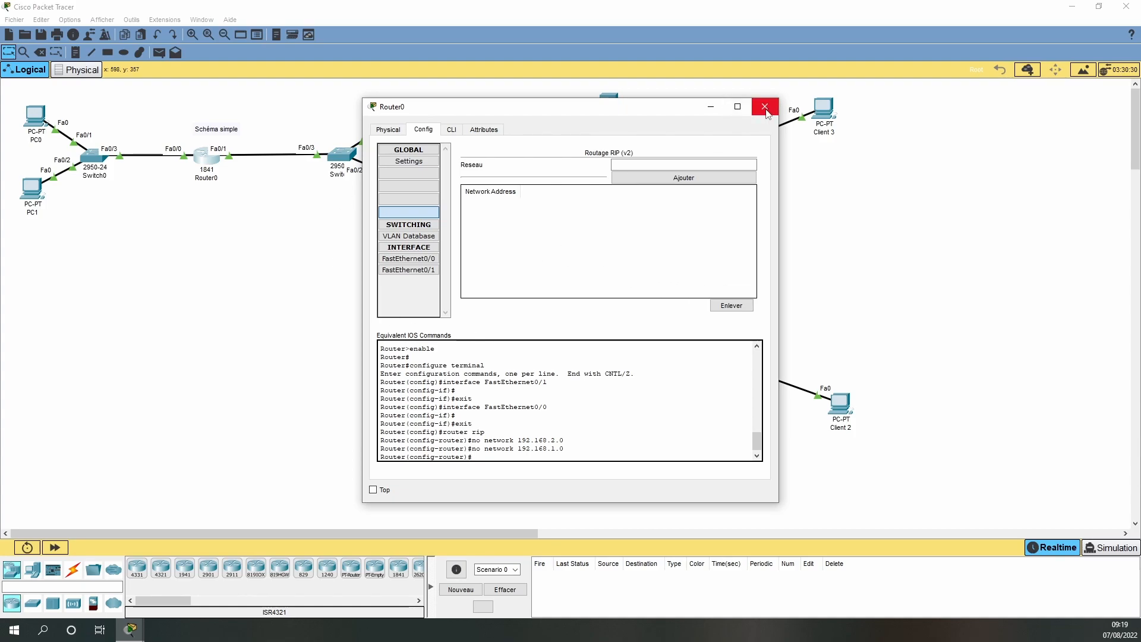
left_click(766, 111)
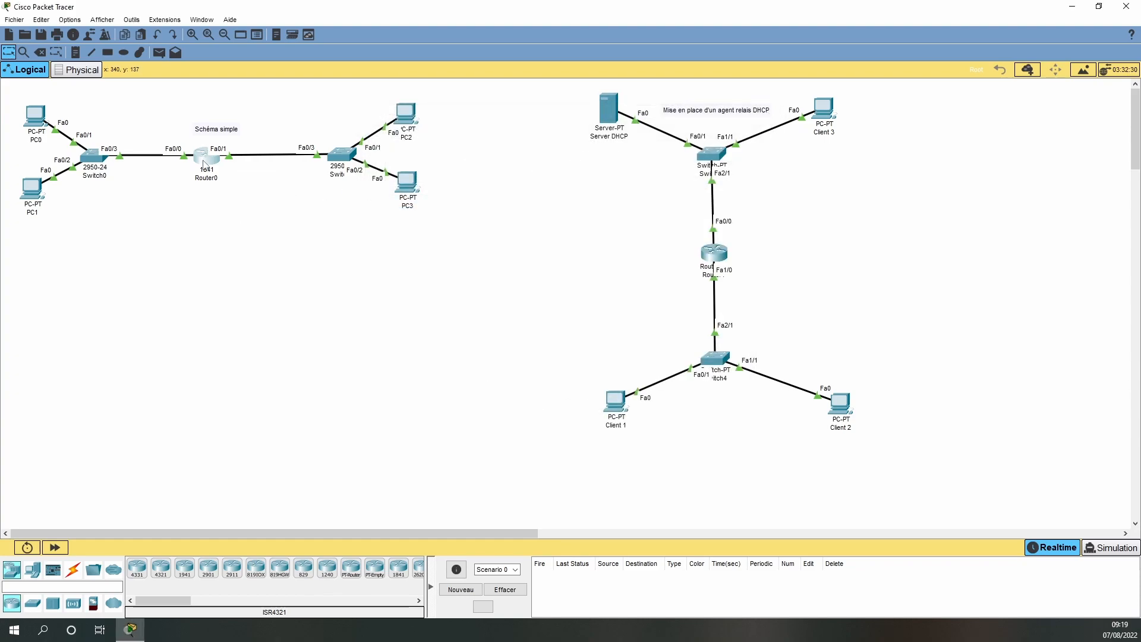
left_click(205, 159)
left_click(764, 106)
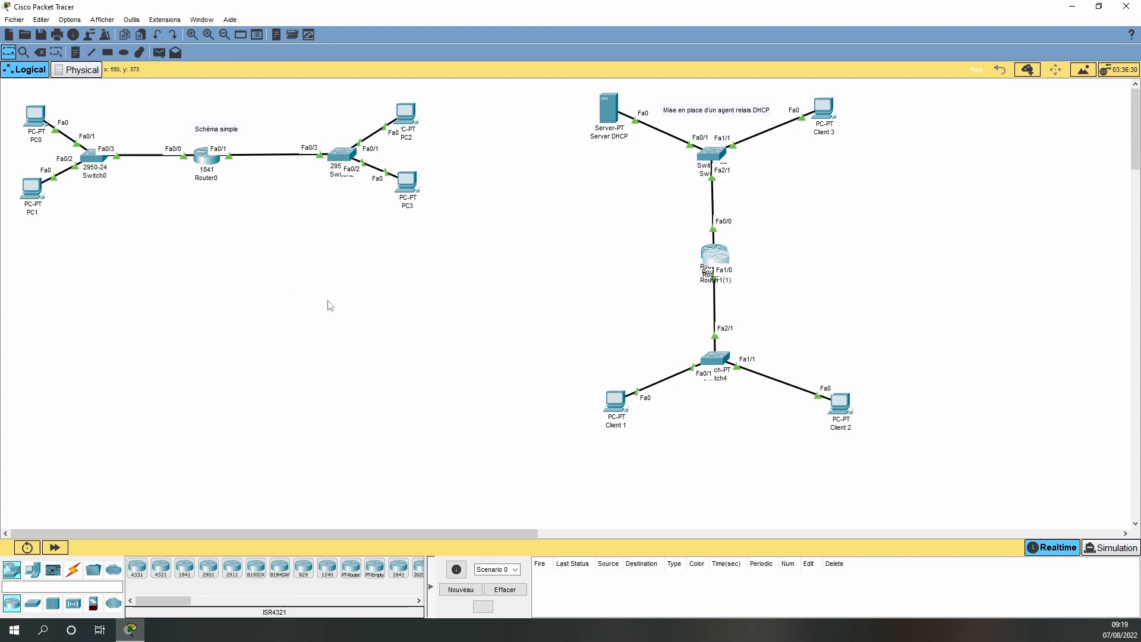
- Delete the routers Router1(1), Router0 and Router1 from the workspace, and return to the selection tool
key("Delete")
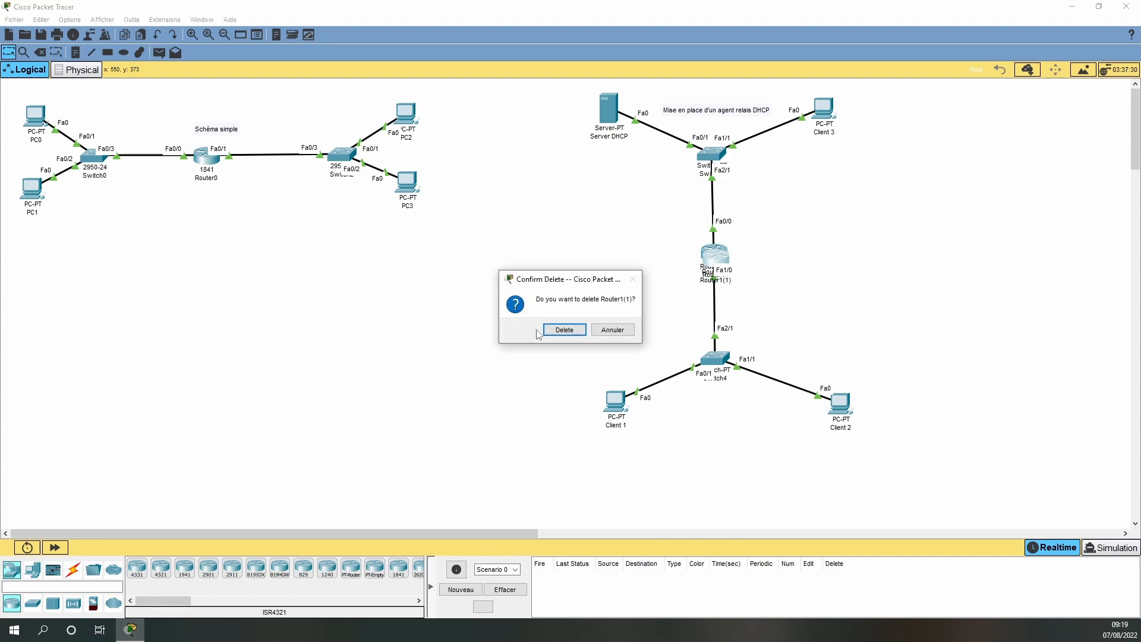
left_click(554, 330)
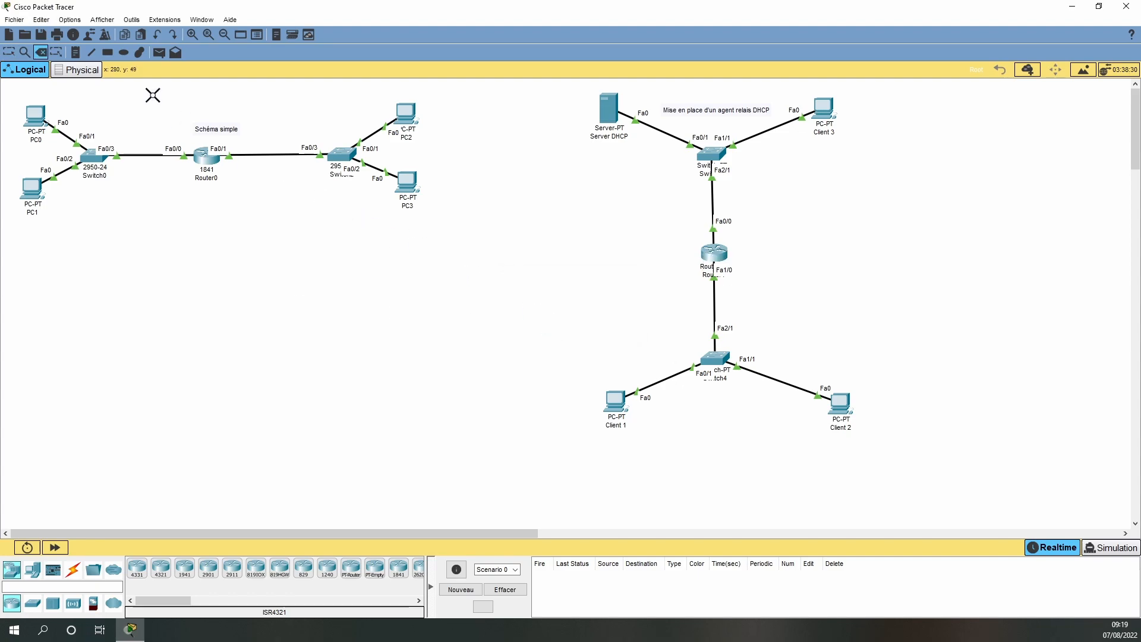
left_click(202, 157)
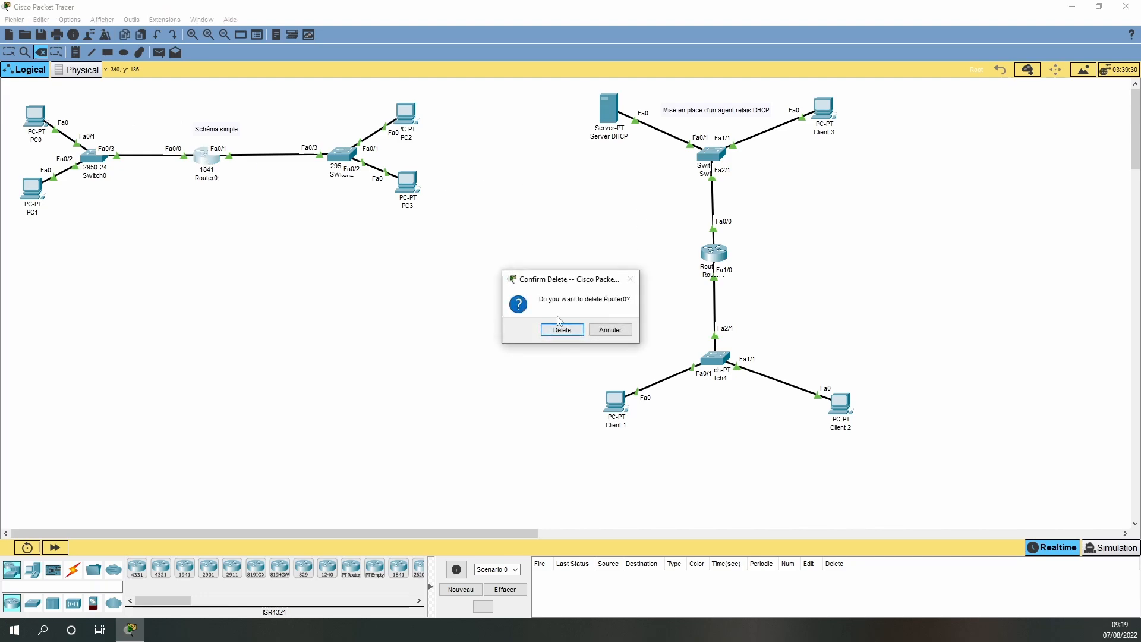
left_click(559, 331)
left_click(716, 253)
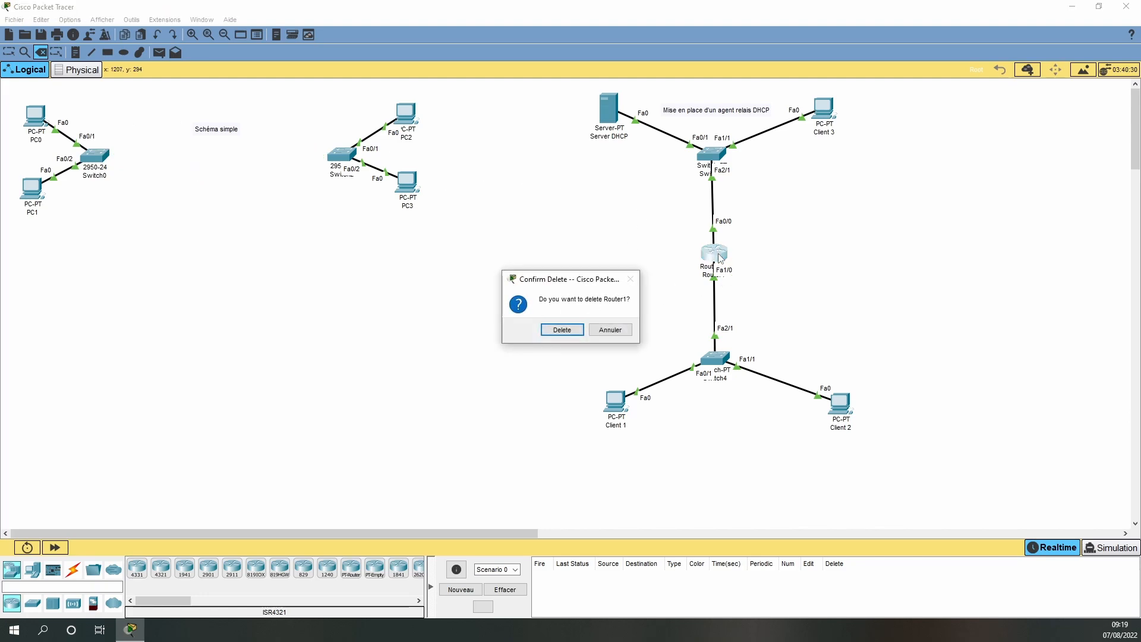
left_click(562, 330)
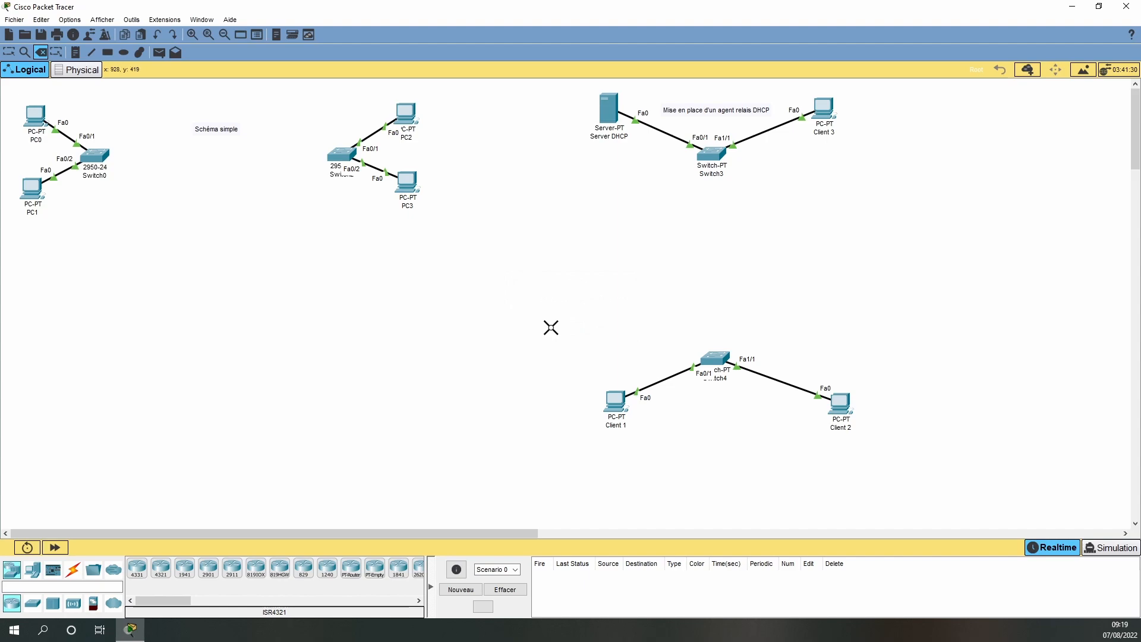
left_click(9, 52)
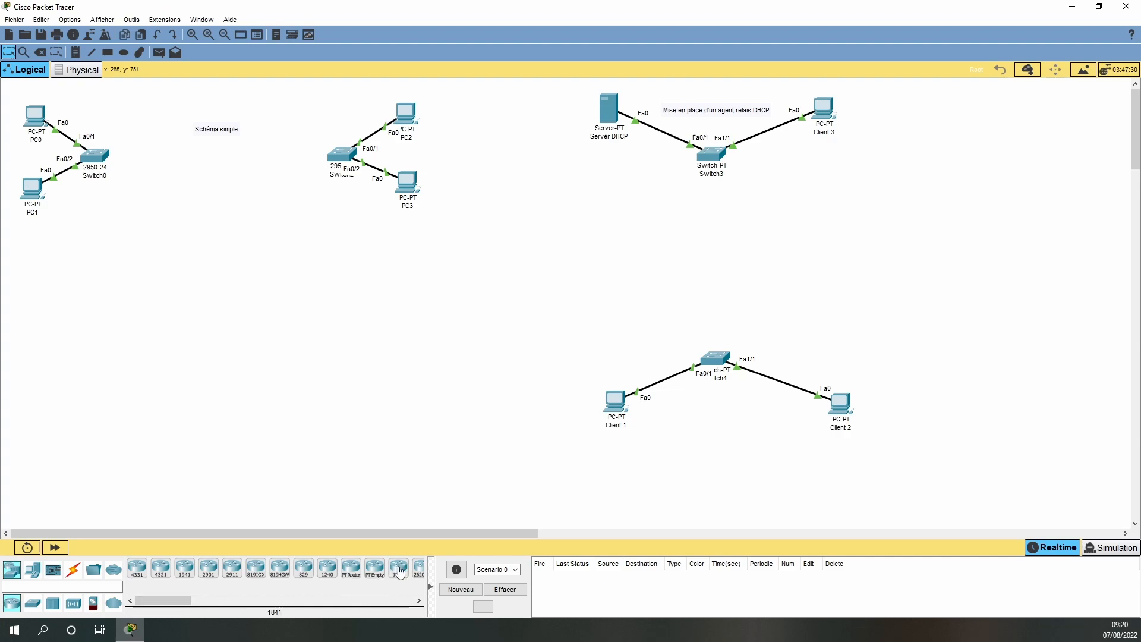
- Place one 1841 router between the two 2950 switches and another between Switch3 and Switch4
left_click(399, 569)
left_click(214, 162)
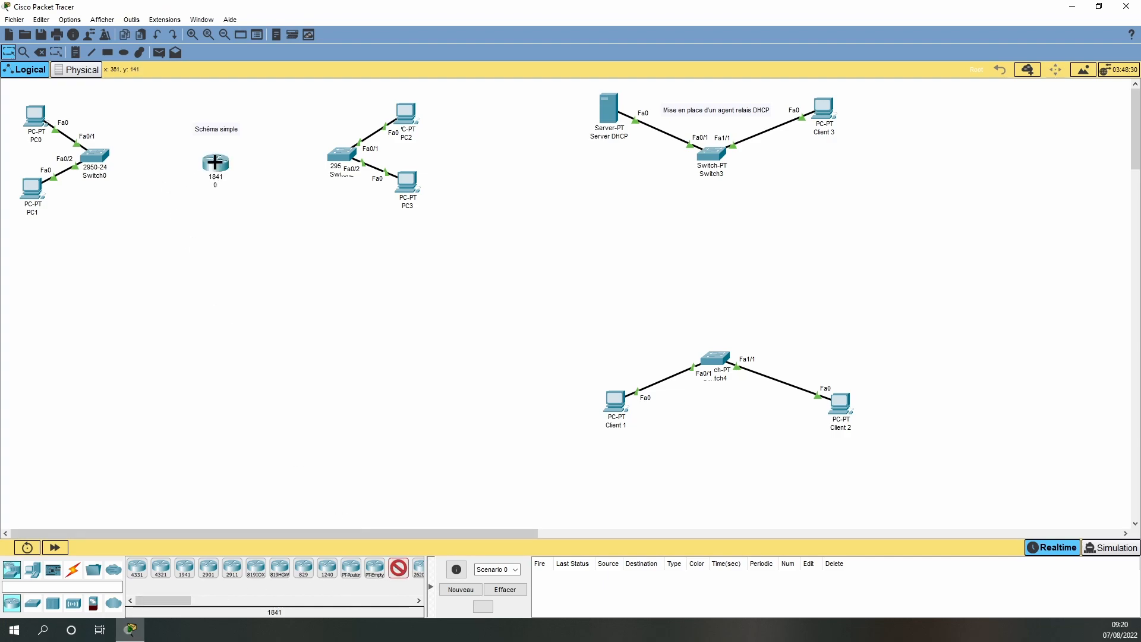
left_click(713, 242)
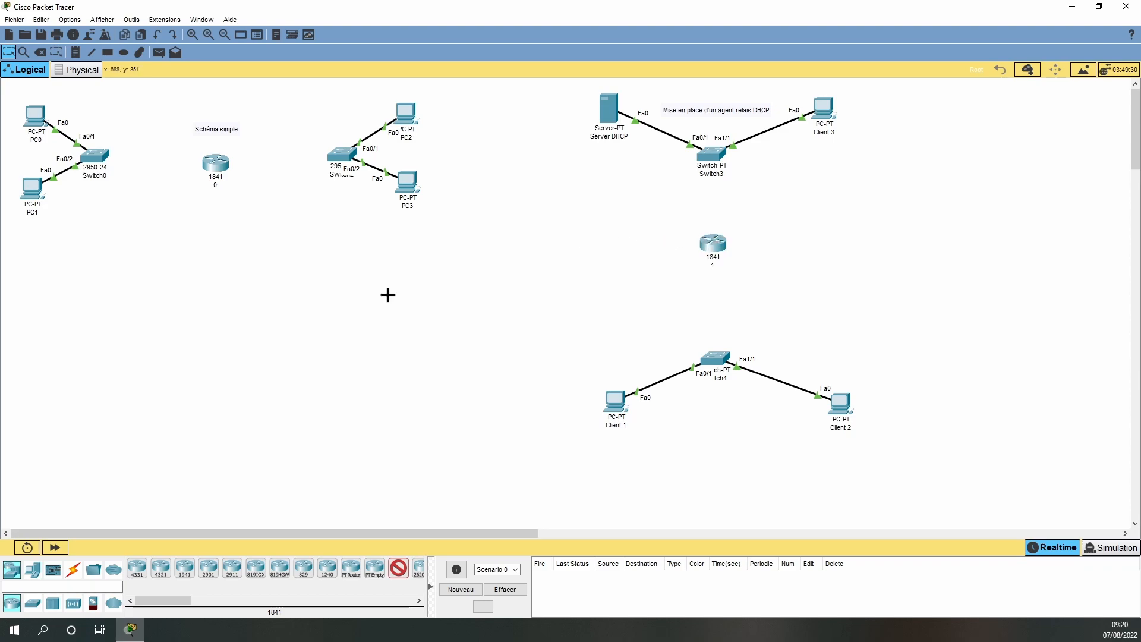
- Connect router 0's FastEthernet0/0 to FastEthernet0/3 of Switch0 with a straight-through copper cable
left_click(74, 572)
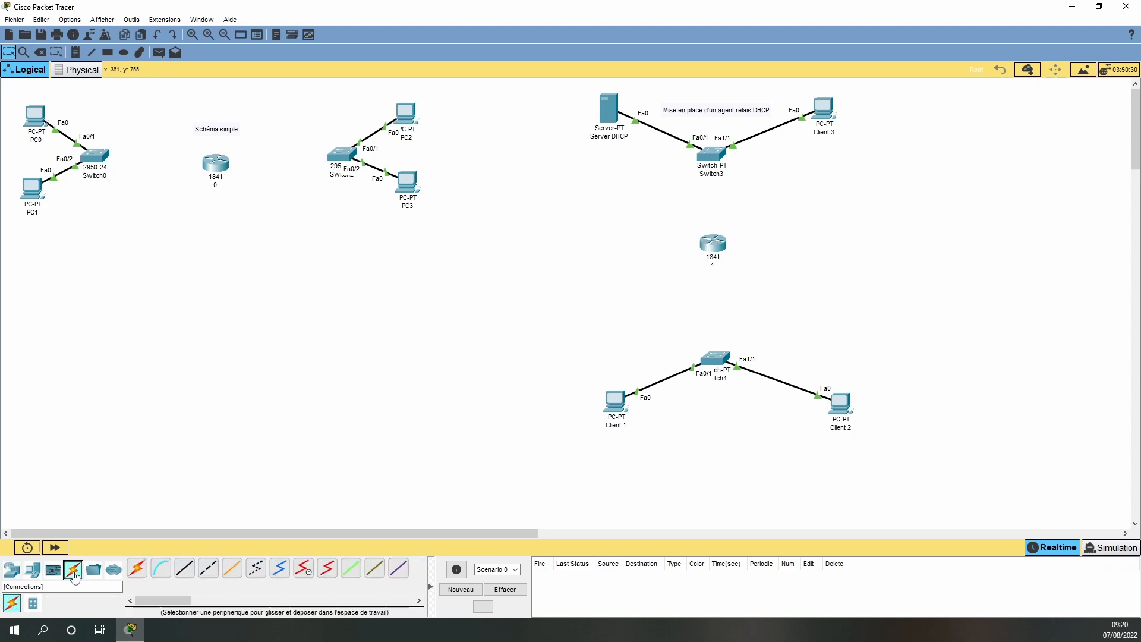
left_click(184, 569)
left_click(215, 163)
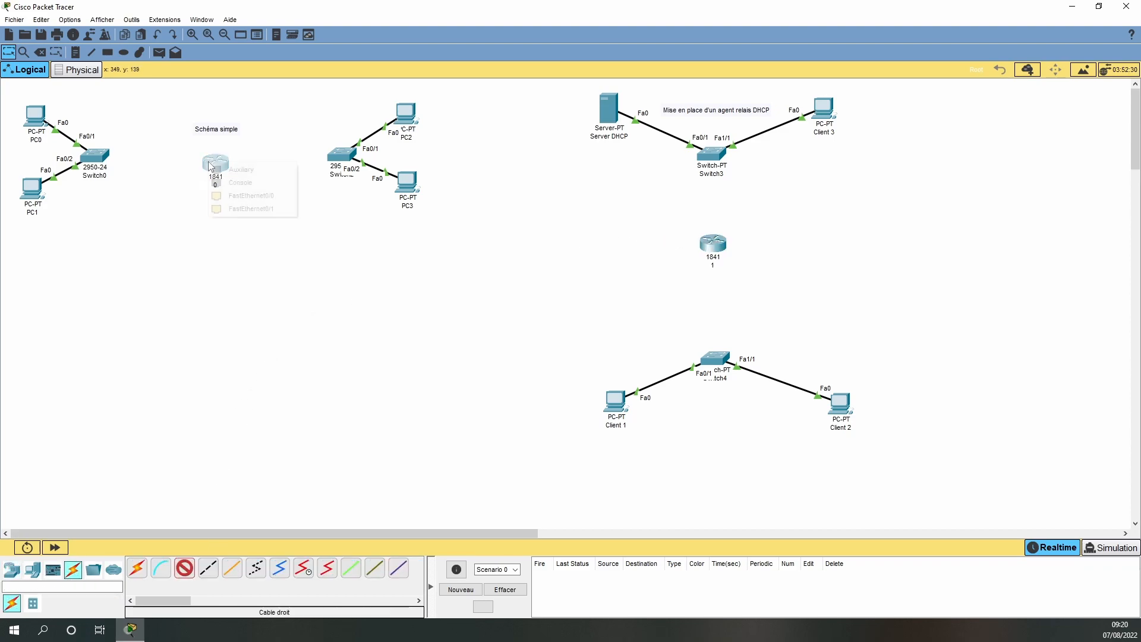
left_click(244, 196)
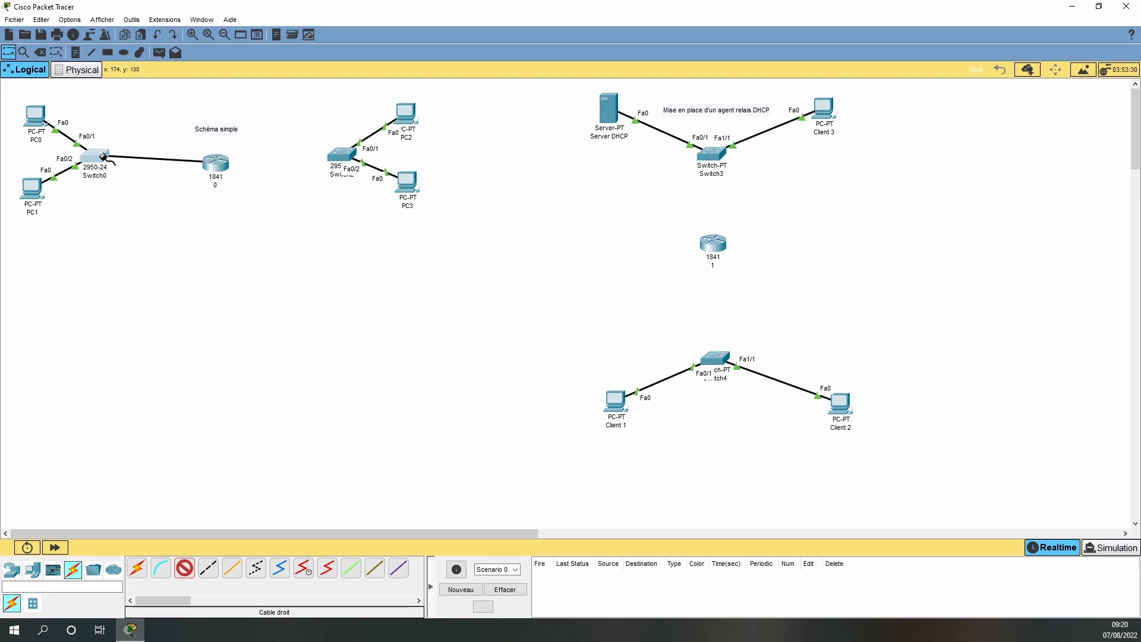
left_click(101, 156)
left_click(166, 178)
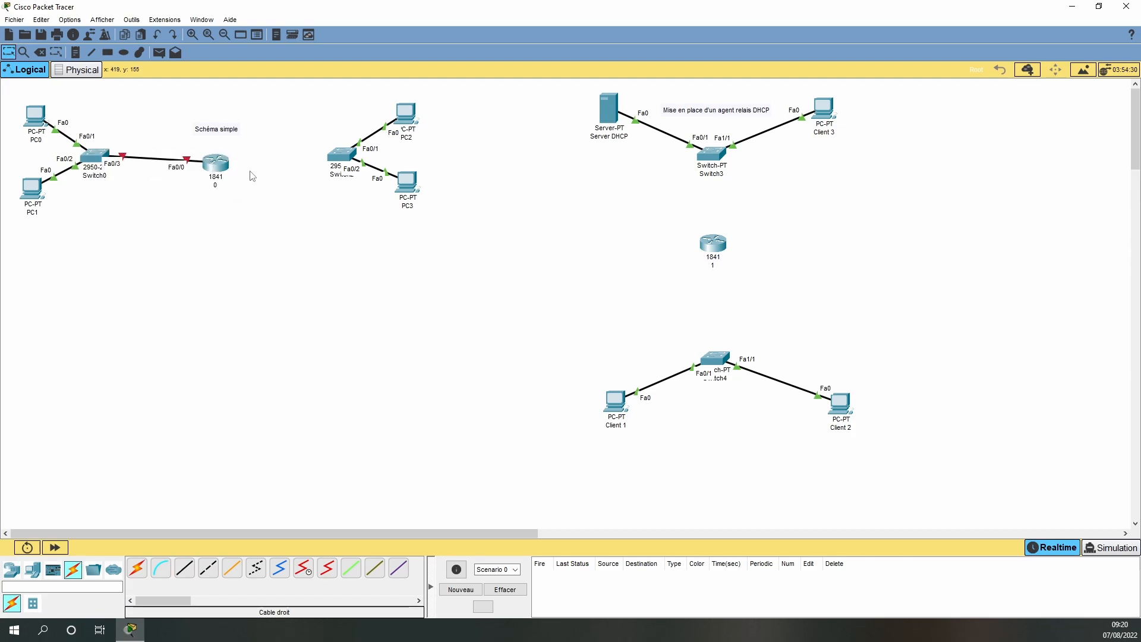
- Connect router 0's FastEthernet0/1 to FastEthernet0/3 of the switch serving PC2 and PC3 with a straight-through cable
left_click(185, 570)
left_click(224, 168)
left_click(261, 186)
left_click(344, 162)
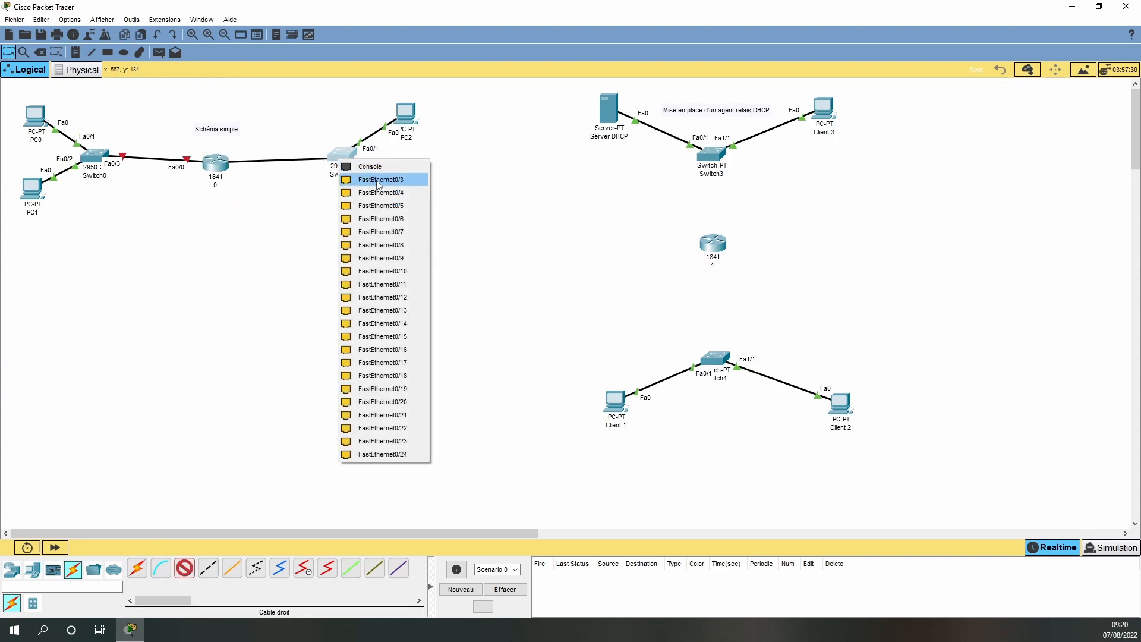
left_click(362, 179)
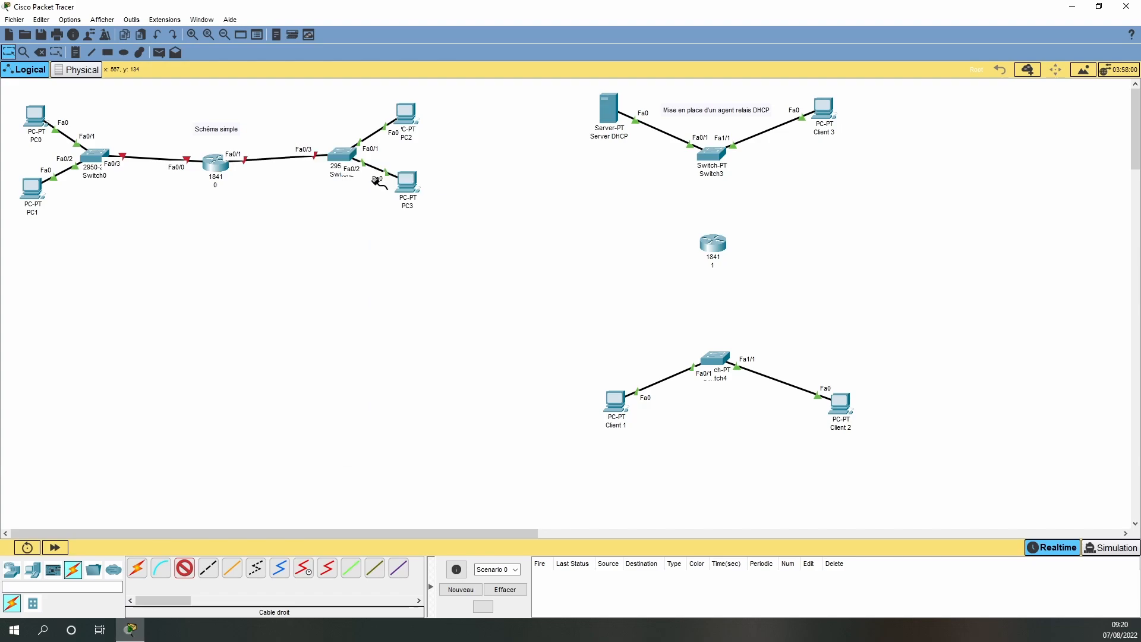
- Connect router 1's FastEthernet0/0 to FastEthernet2/1 of Switch3 with a straight-through cable
left_click(716, 241)
left_click(758, 277)
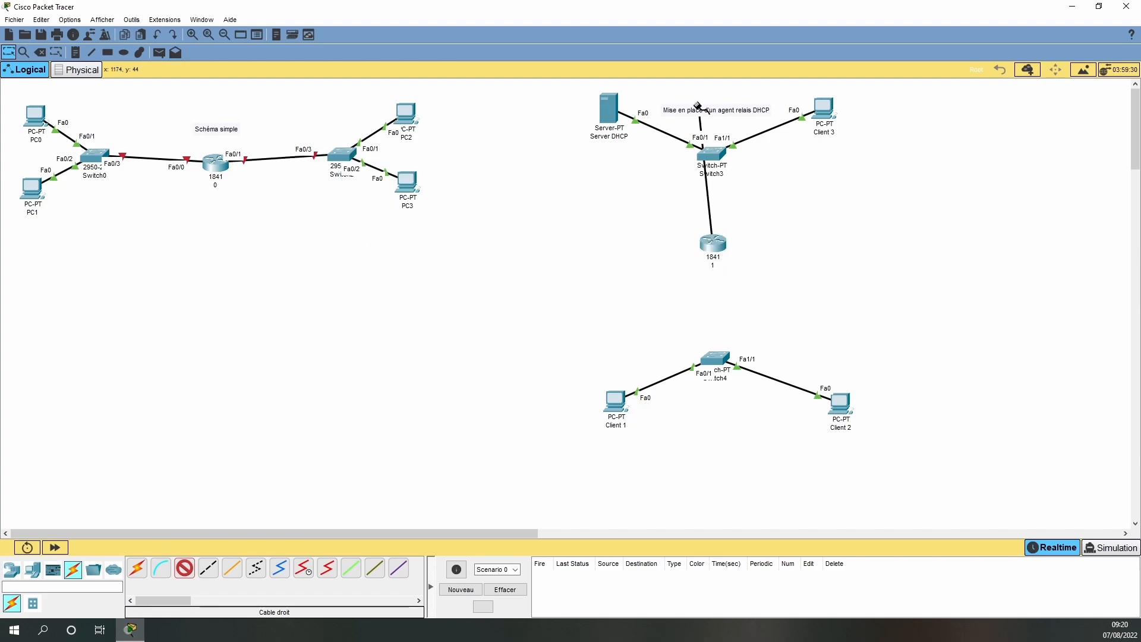
left_click(715, 154)
left_click(718, 196)
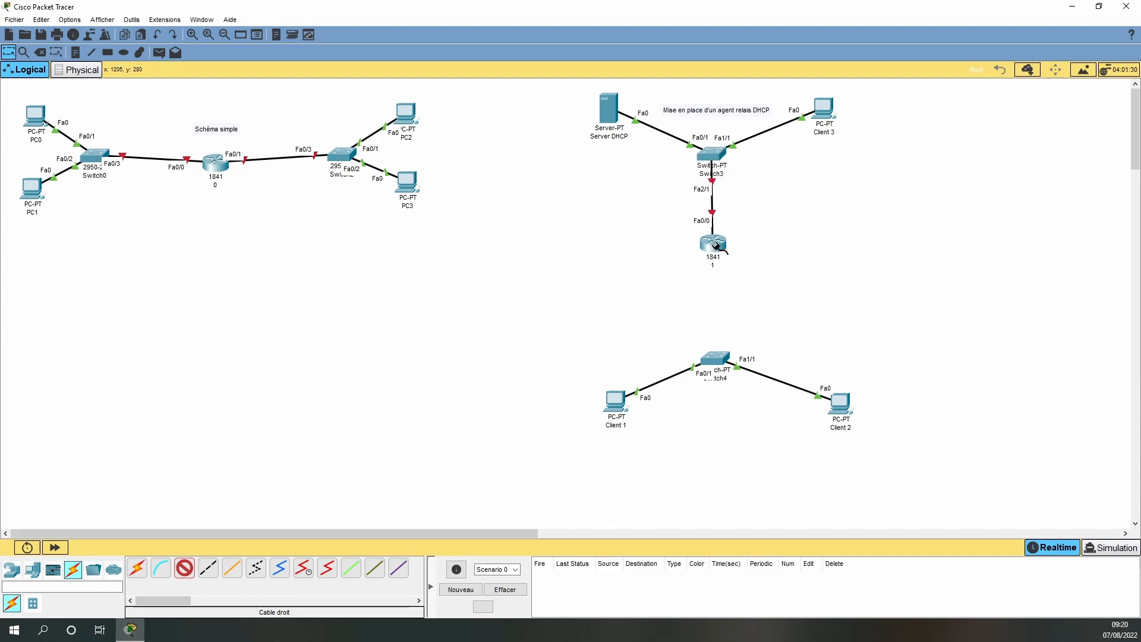
- Connect router 1's FastEthernet0/1 to FastEthernet2/1 of Switch4 with a straight-through cable and leave the cabling tool
left_click(716, 247)
left_click(761, 280)
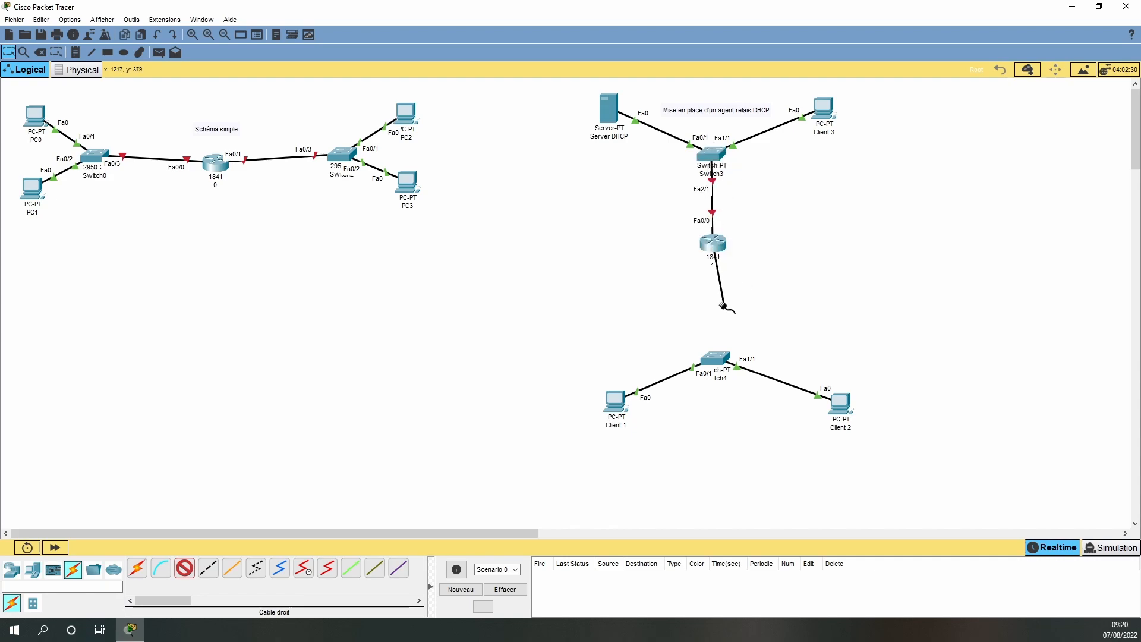
left_click(713, 357)
left_click(753, 388)
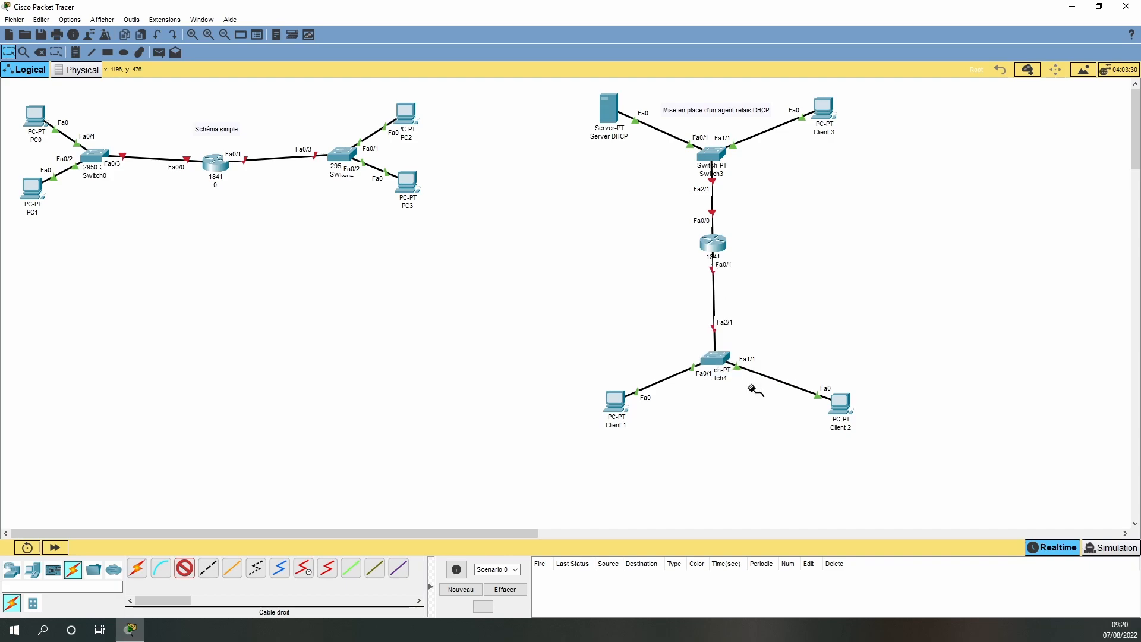
left_click(190, 577)
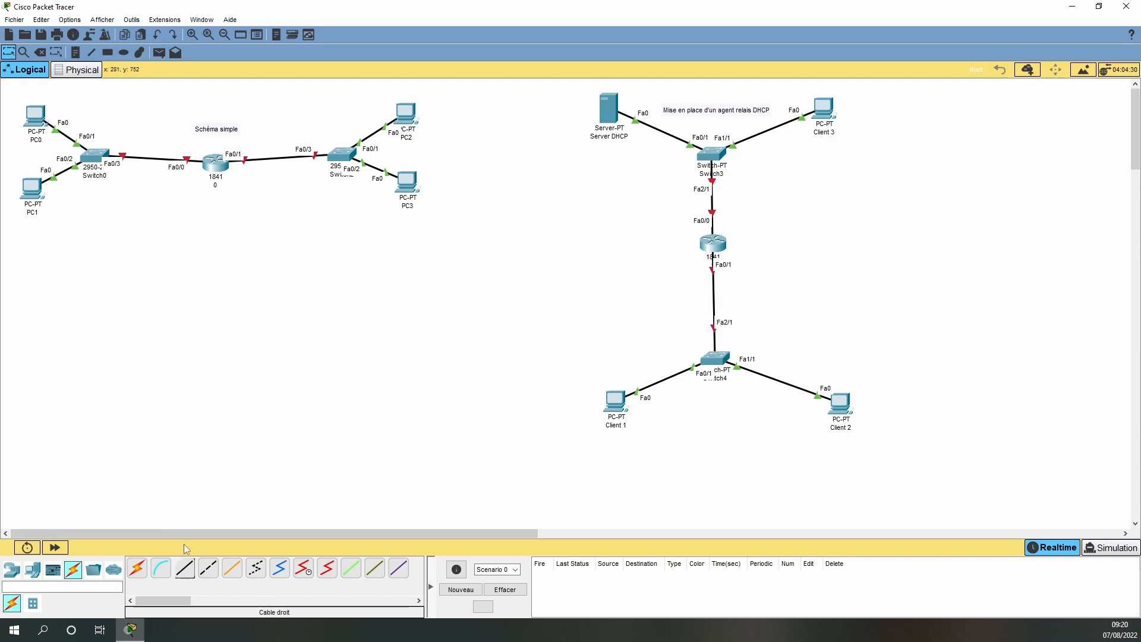
- Nudge router 0 into line with its switches and answer no to the initial configuration dialog in its command line
left_click_drag(222, 166, 221, 161)
left_click(221, 162)
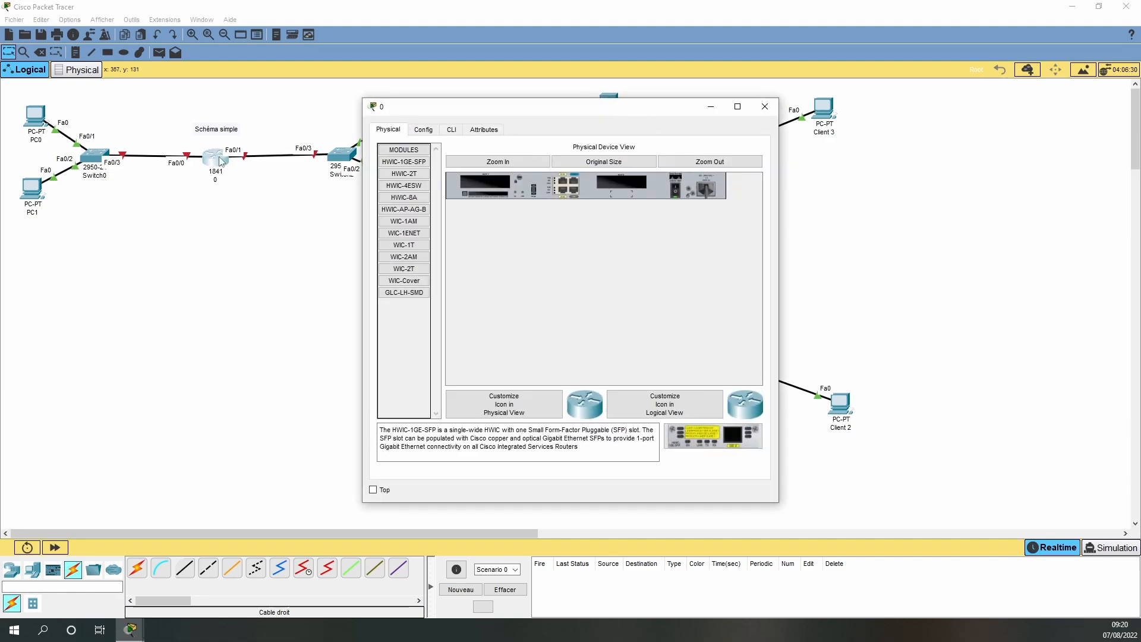
left_click(455, 130)
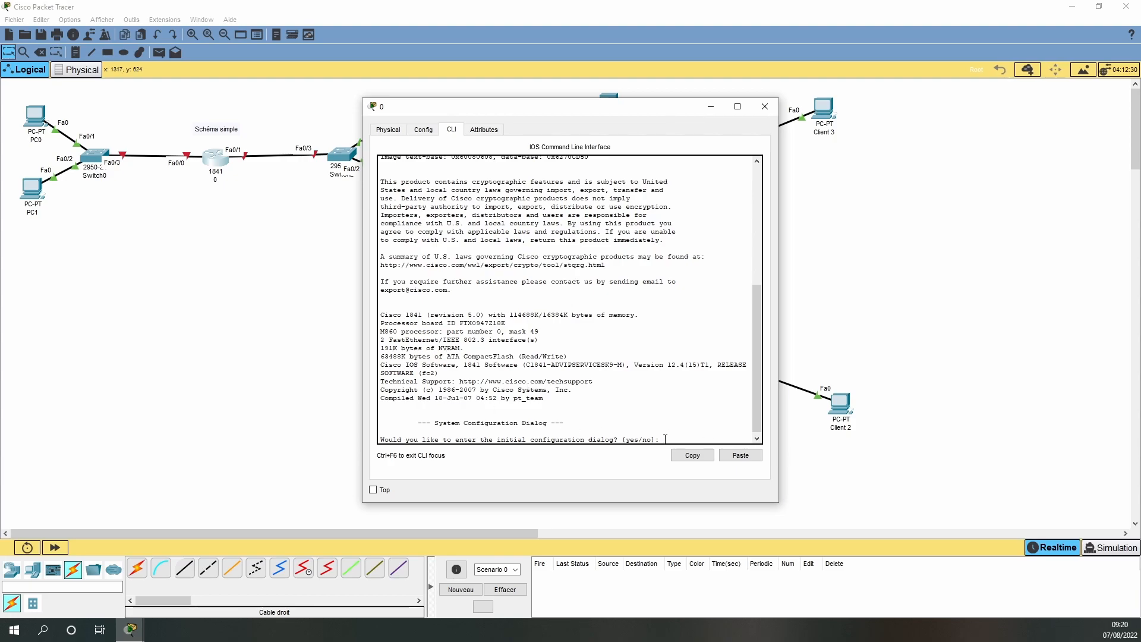
type("no")
key("Return")
key("Return")
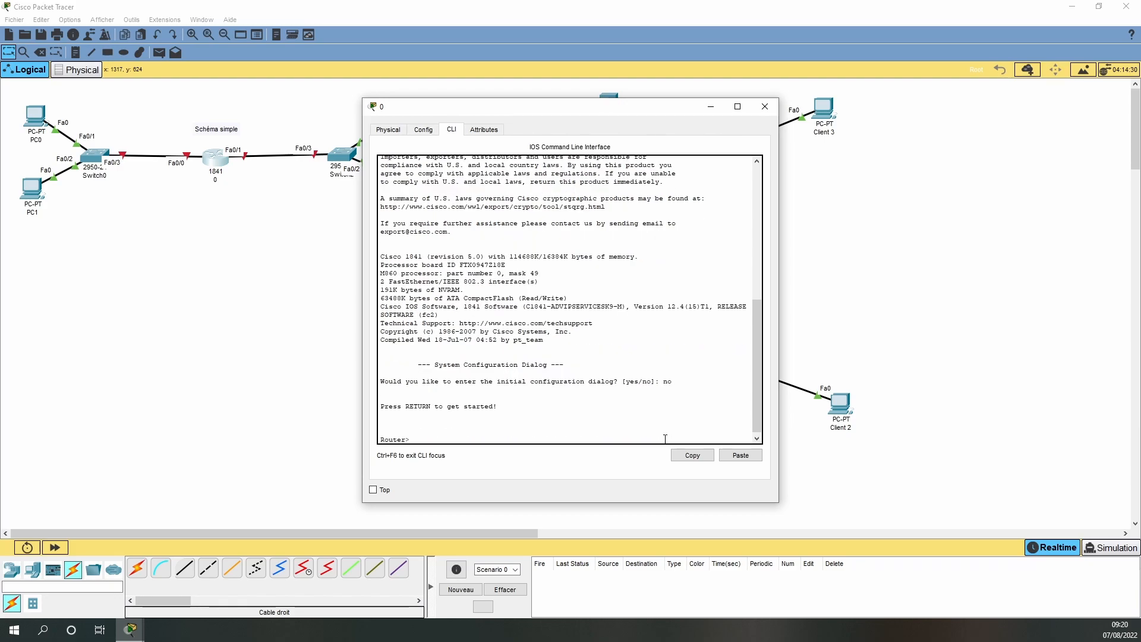
key("Return")
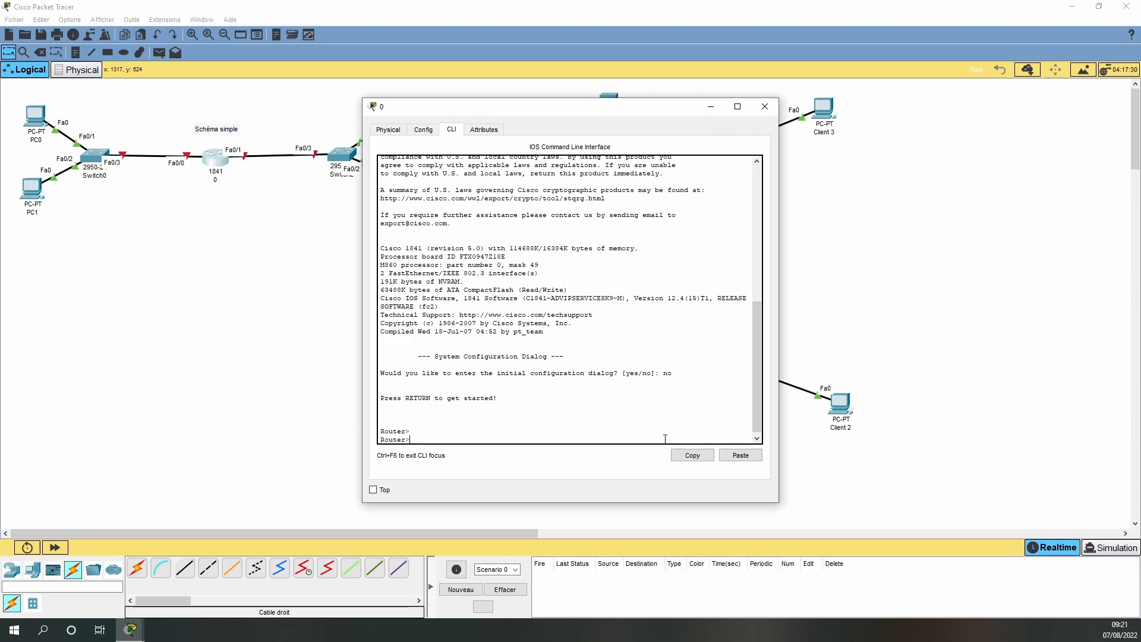
- Enter privileged EXEC mode on router 0 with the enable command
type("en")
key("Tab")
key("Return")
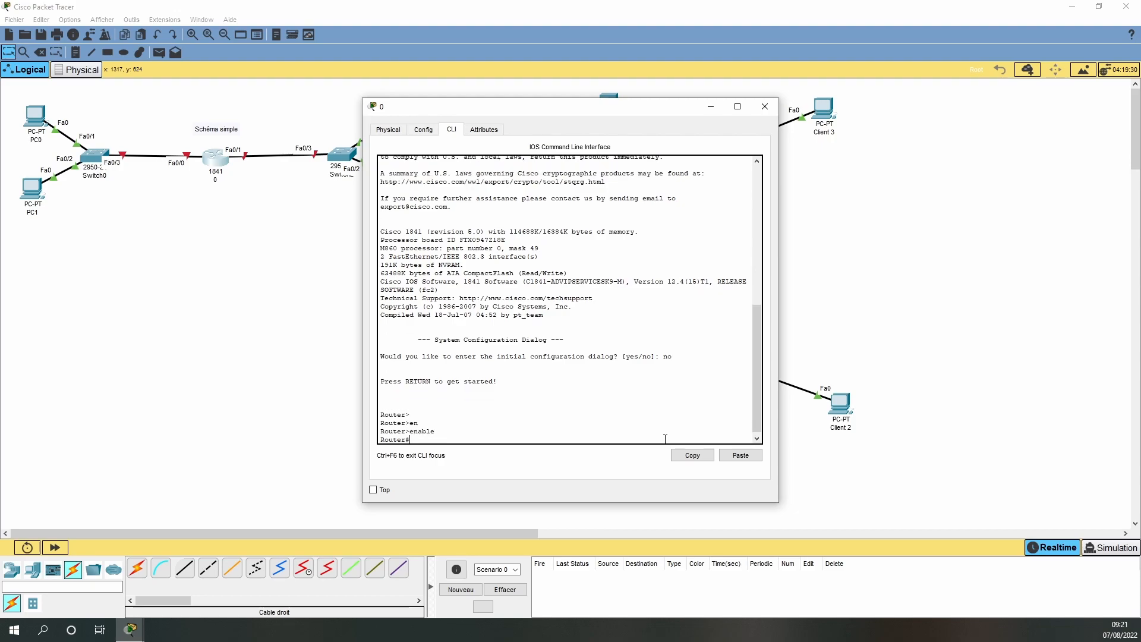
- Enter global configuration mode on router 0 and select interface FastEthernet 0/0 for configuration
type("conf t")
key("Return")
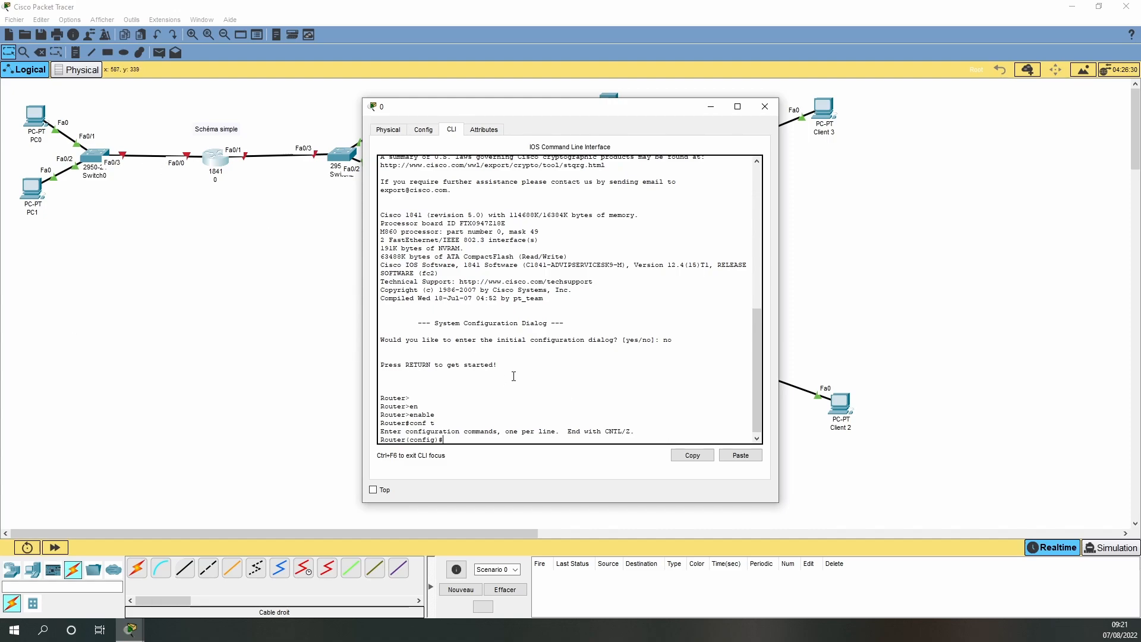
type("nter")
key("Tab")
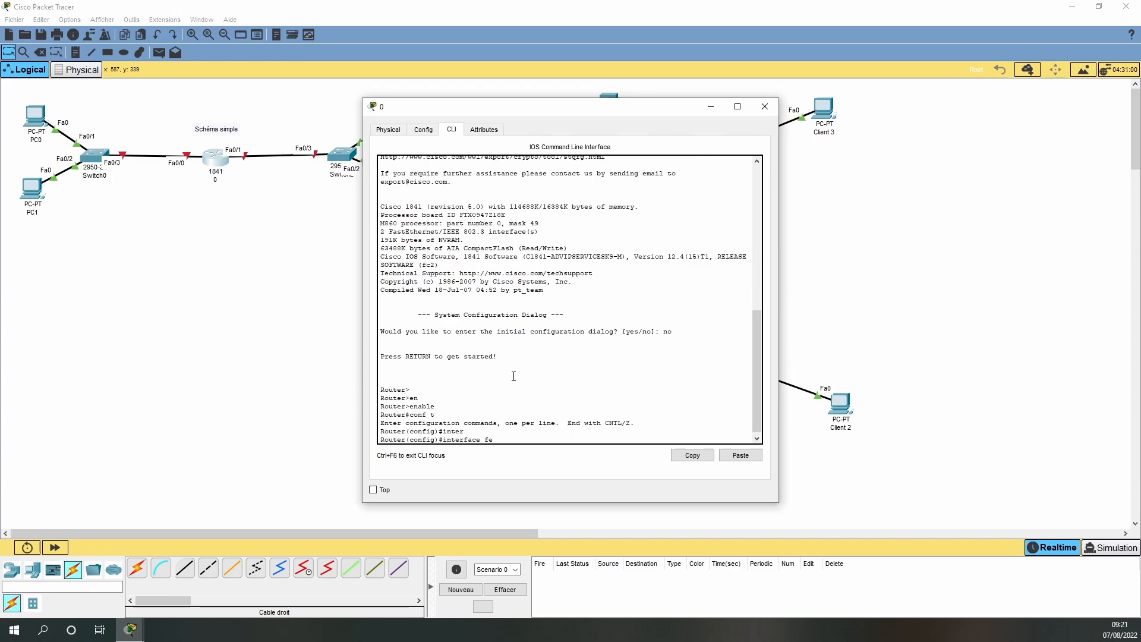
type("fas")
key("Tab")
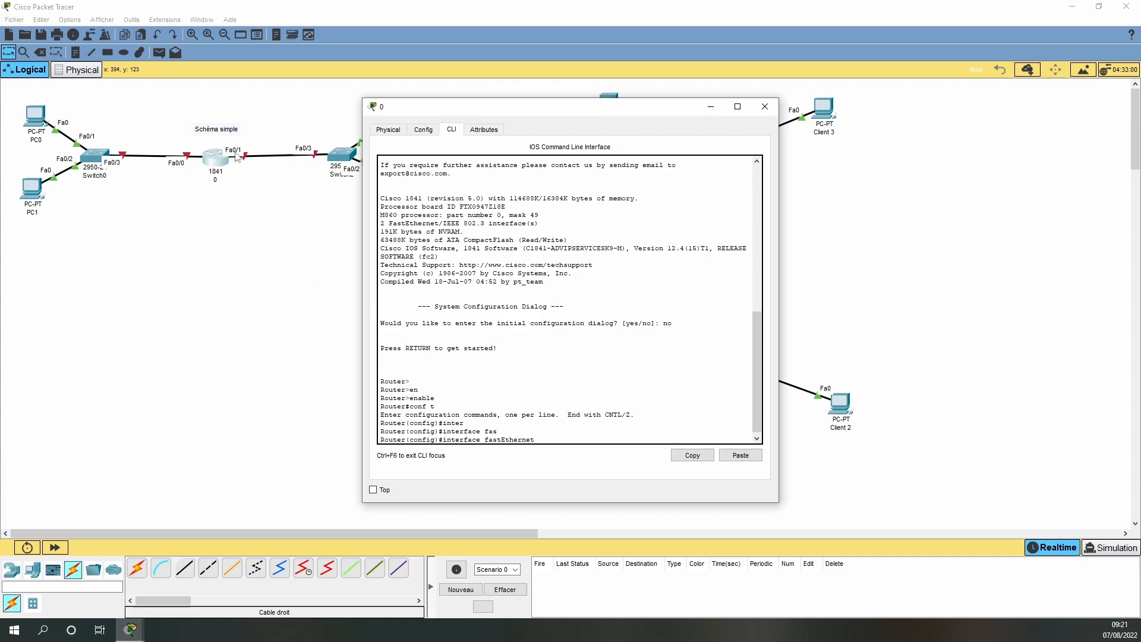
type("0/0")
key("Return")
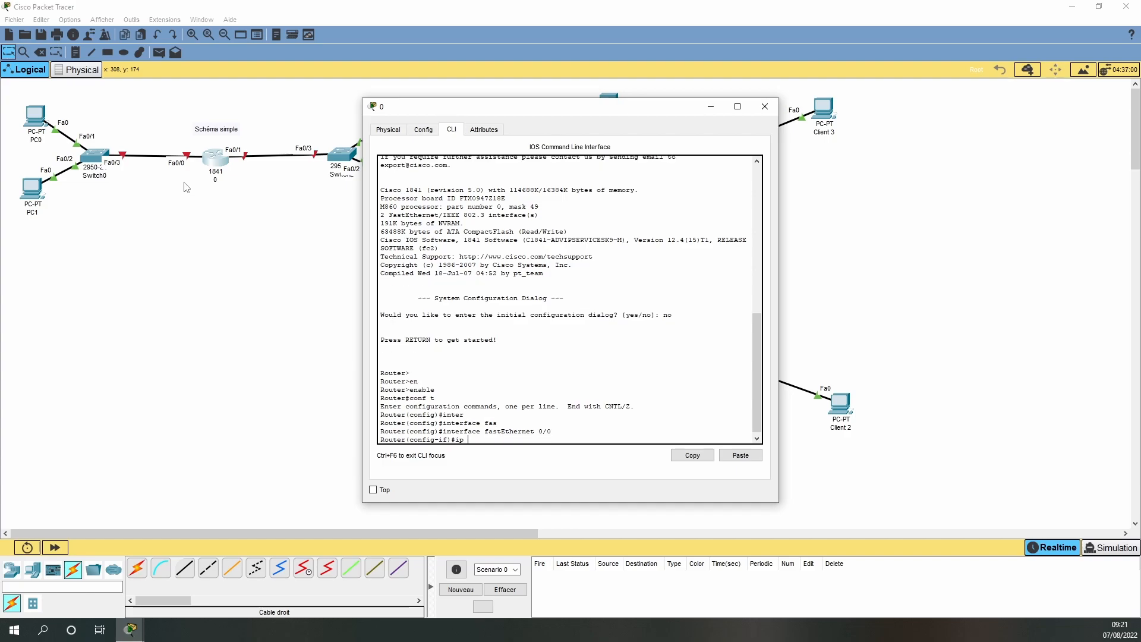
- Assign IP address 192.168.1.254 with mask 255.255.255.0 to router 0's FastEthernet 0/0
type("ip add")
key("Tab")
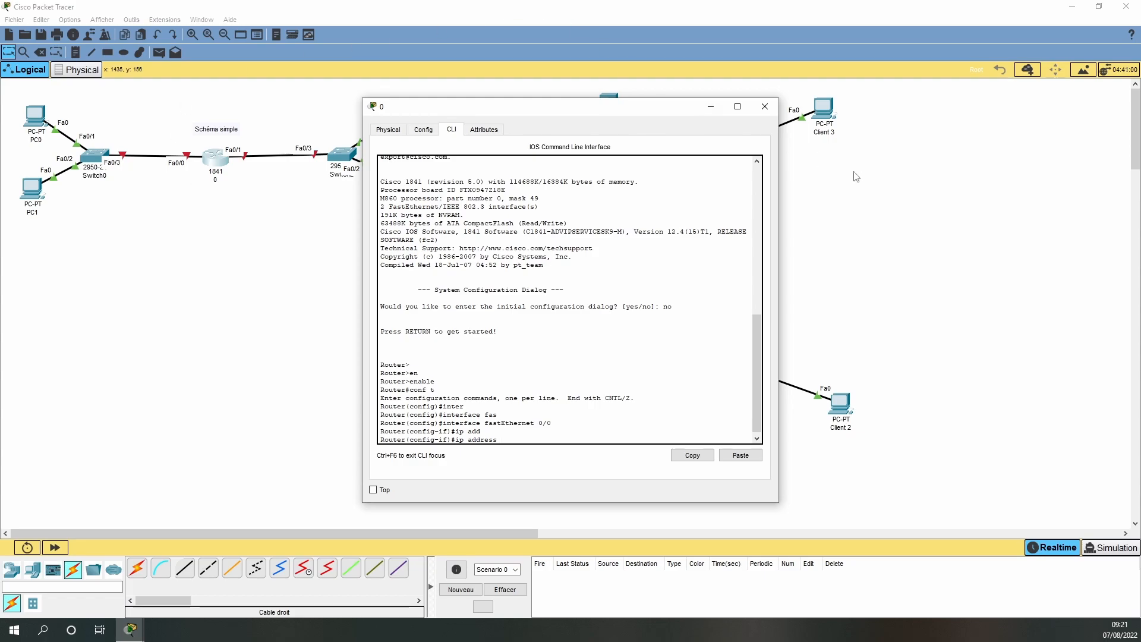
type("192.168.1.")
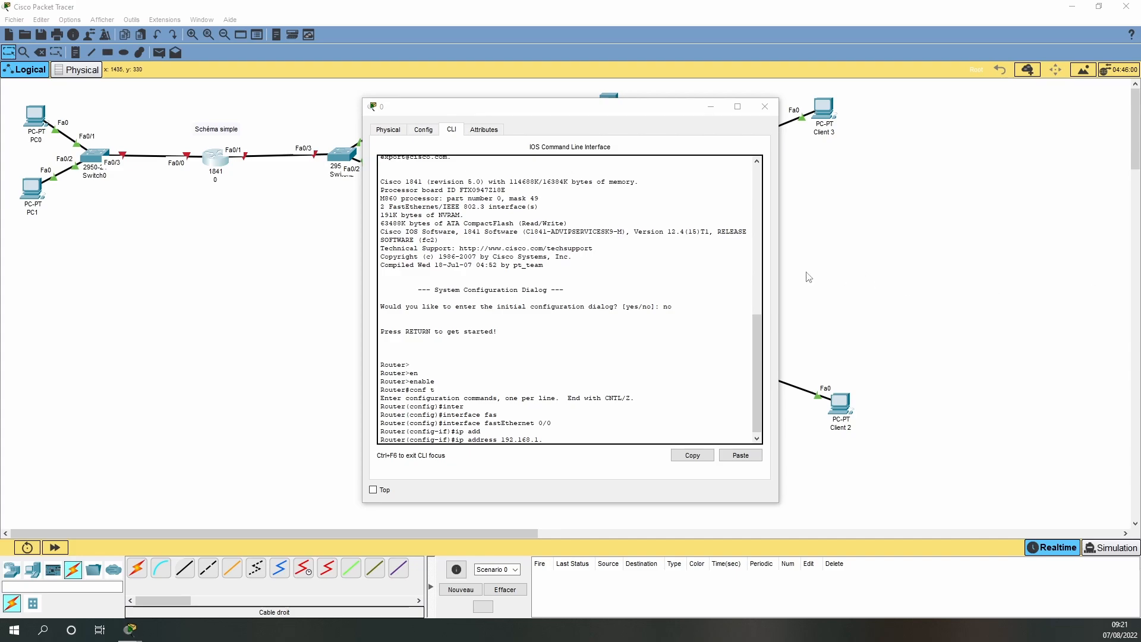
left_click(565, 438)
type("254")
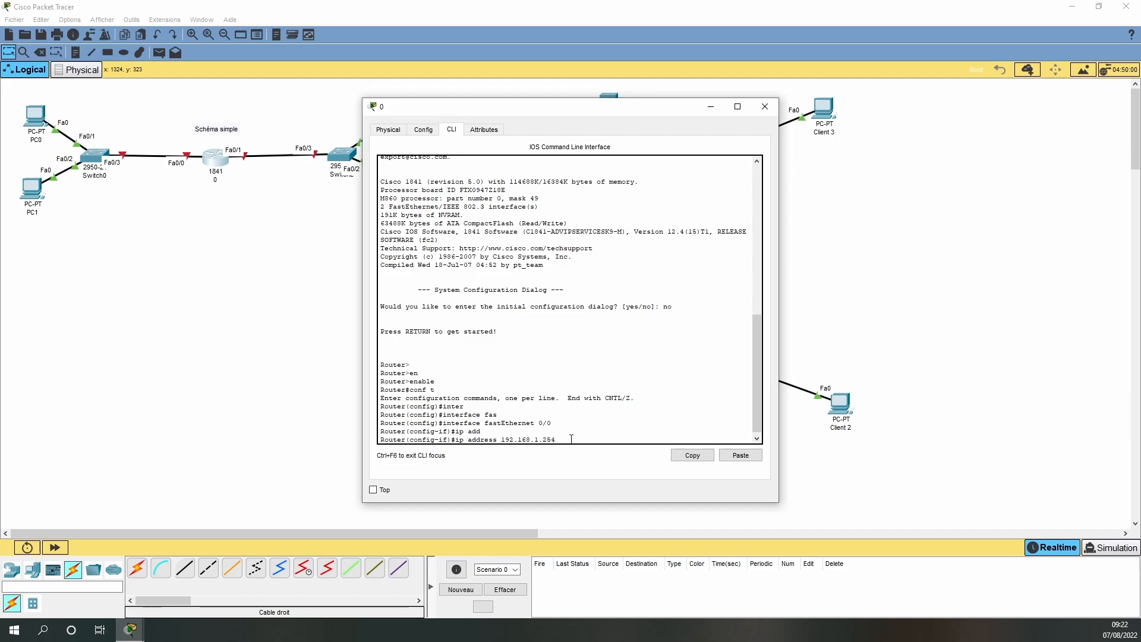
type(" 255.255.255.0")
key("Return")
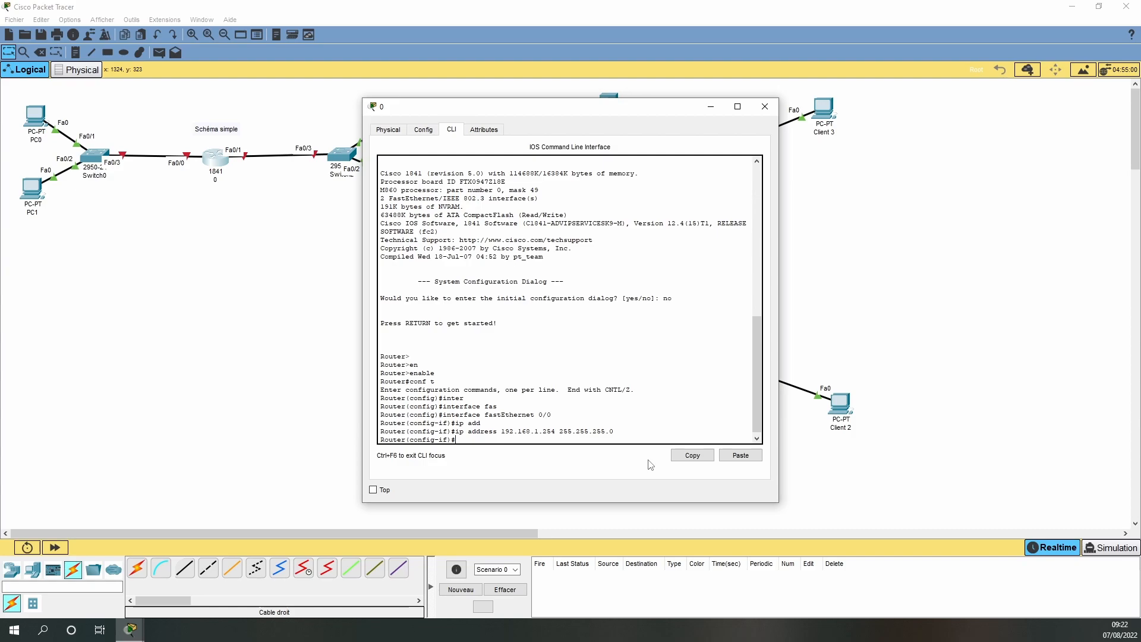
- Enable router 0's FastEthernet 0/0 interface with the no shutdown command
type("no sh")
key("Tab")
key("Return")
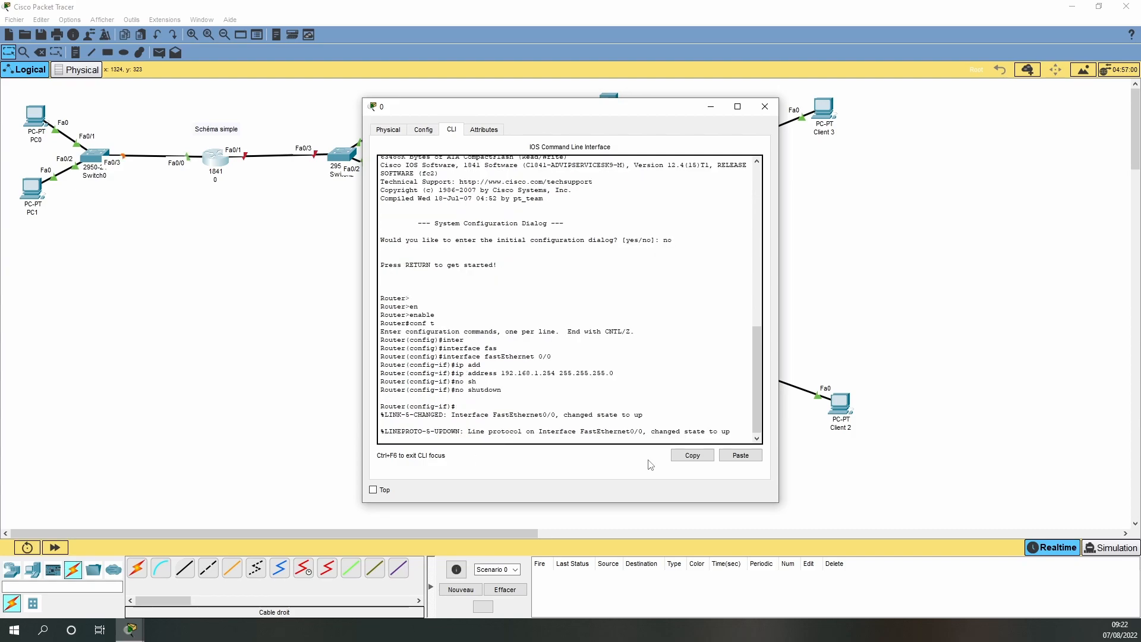
key("Return")
key("Return")
- Switch router 0's interface configuration to FastEthernet 0/1 by reusing and editing the earlier interface command
key("Up")
key("Up")
key("Up")
key("Up")
key("Up")
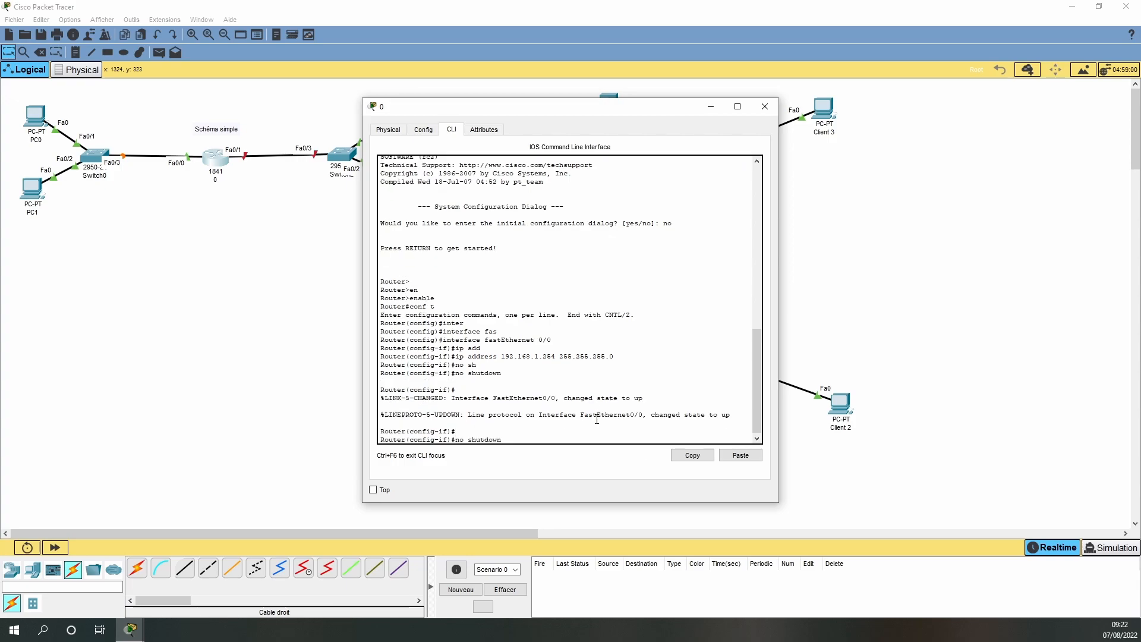
key("BackSpace")
type("1")
key("Return")
- Assign IP address 192.168.2.254 with mask 255.255.255.0 to router 0's FastEthernet 0/1
key("Up")
key("Up")
key("Up")
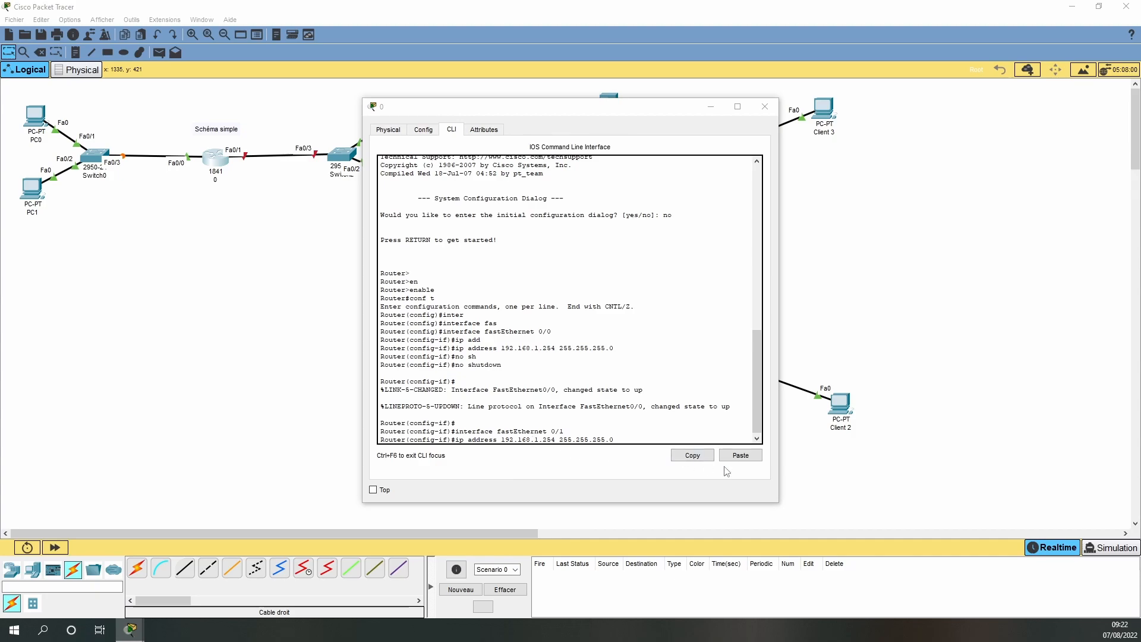
left_click(632, 438)
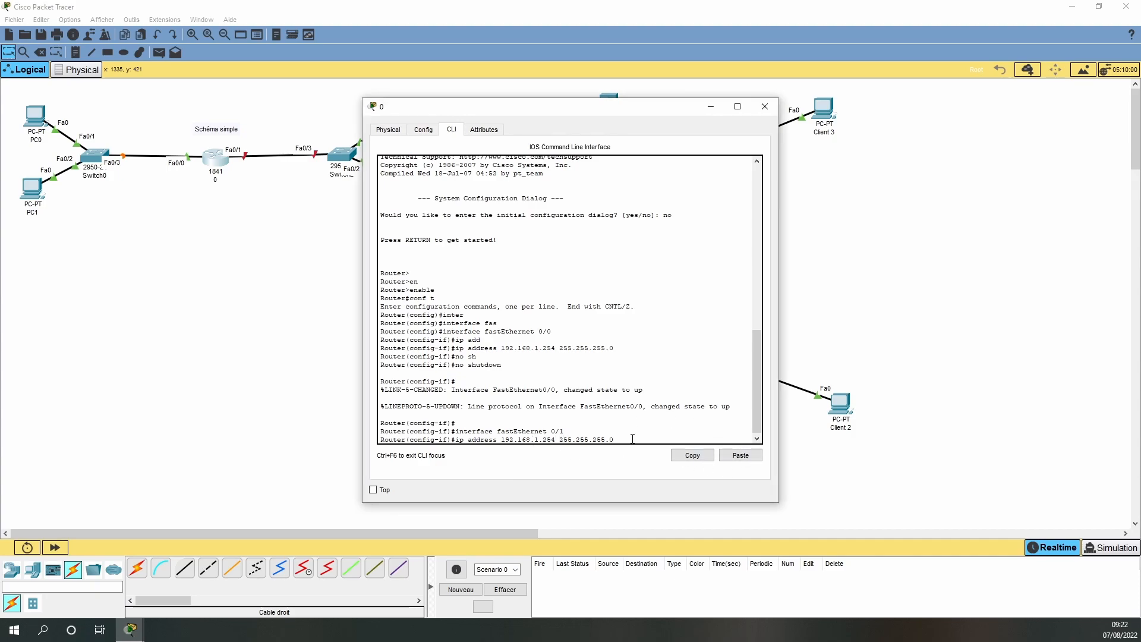
type("2")
key("Delete")
key("Return")
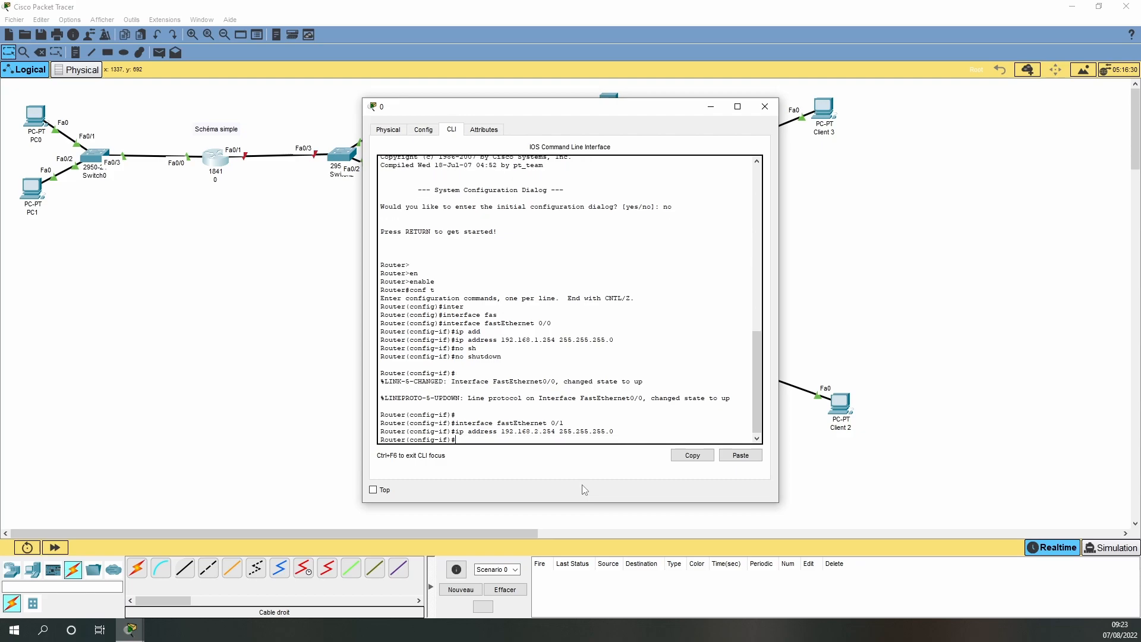
- Enable router 0's FastEthernet 0/1 with no shutdown and exit to global configuration mode
type("no shutdown")
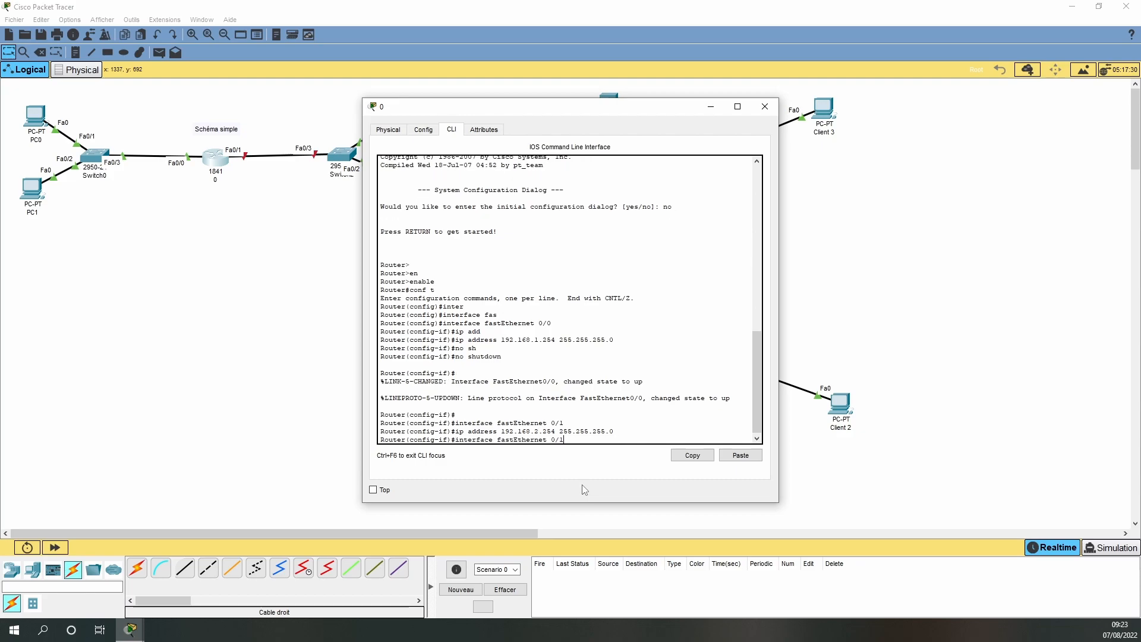
key("Return")
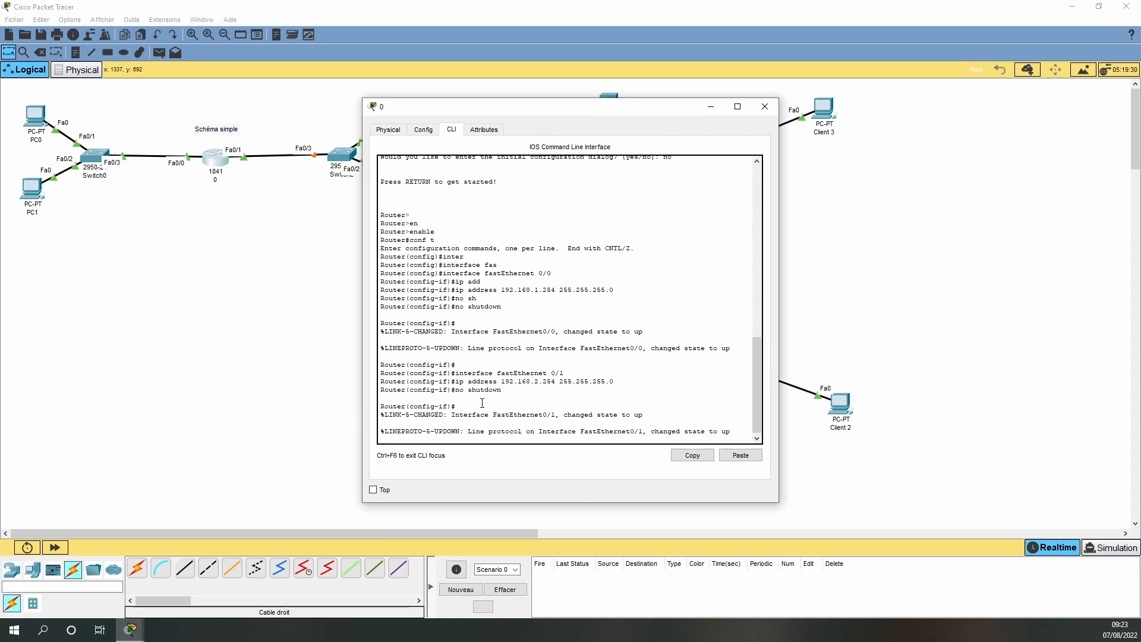
key("Return")
key("Return")
key("Return")
type("exi")
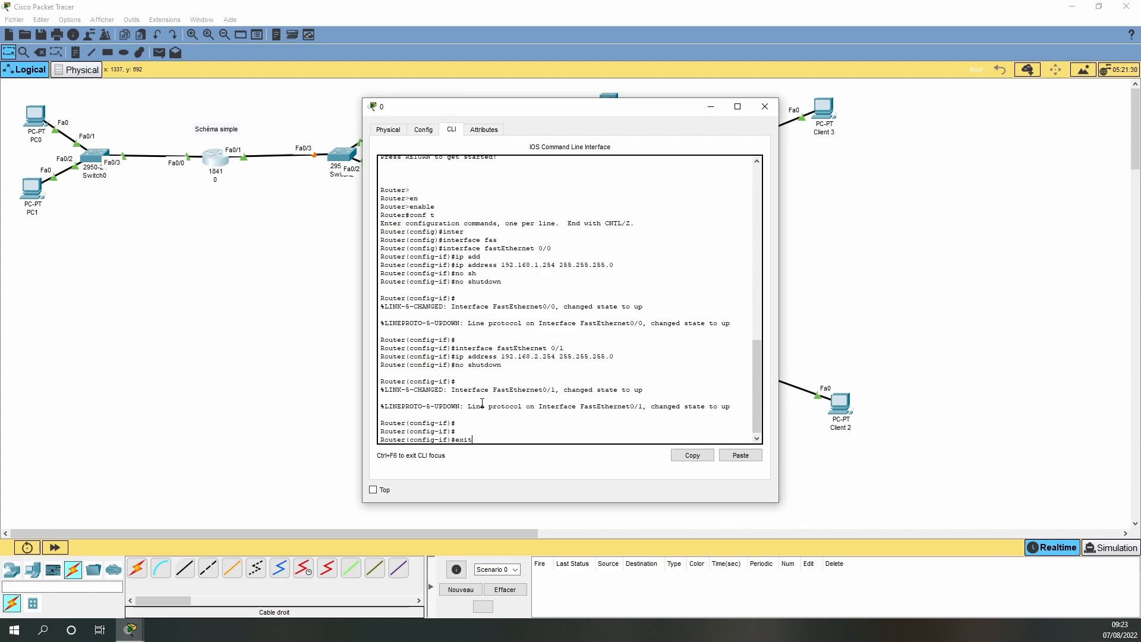
type("t")
key("Return")
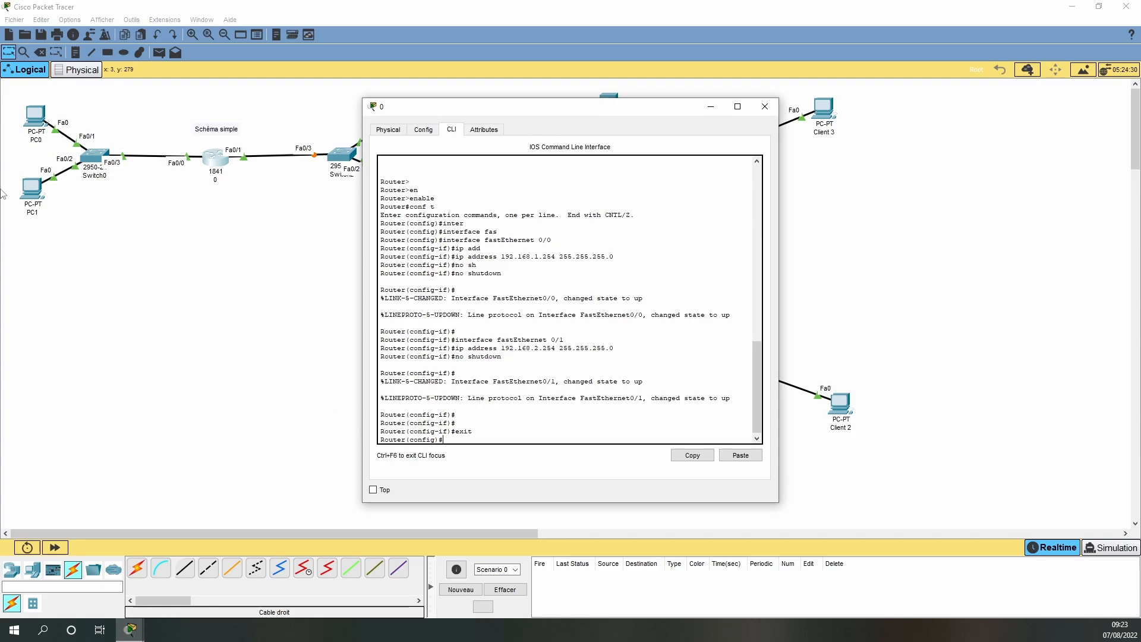
- Test routing between the two networks by pinging 192.168.2.1 from PC1's command prompt, and close PC1's window
left_click_drag(565, 114, 785, 106)
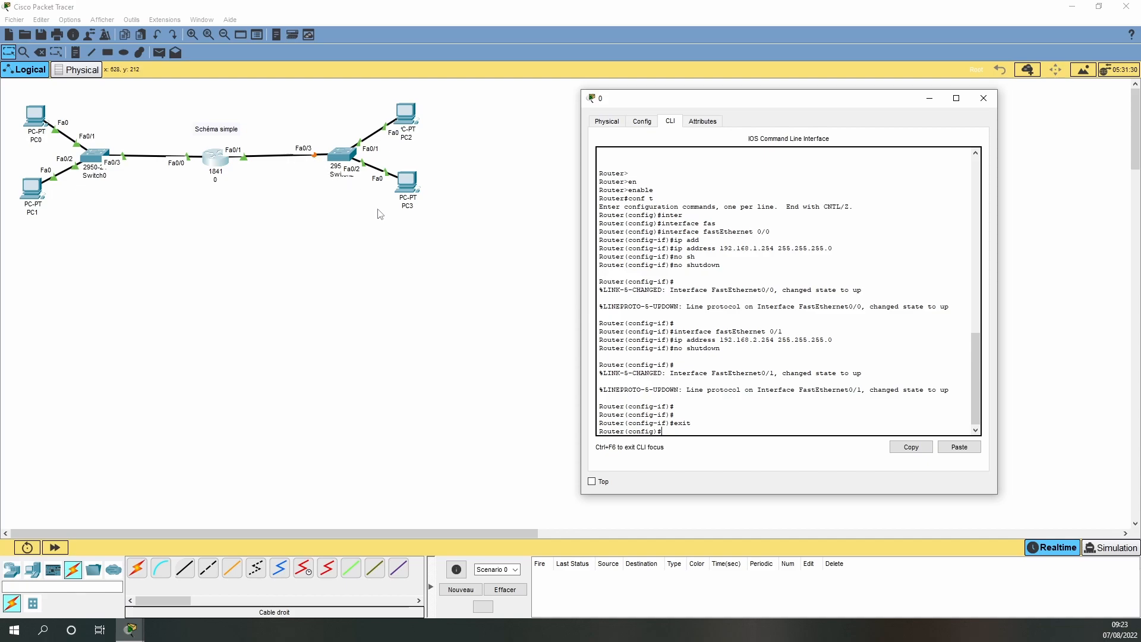
left_click(31, 199)
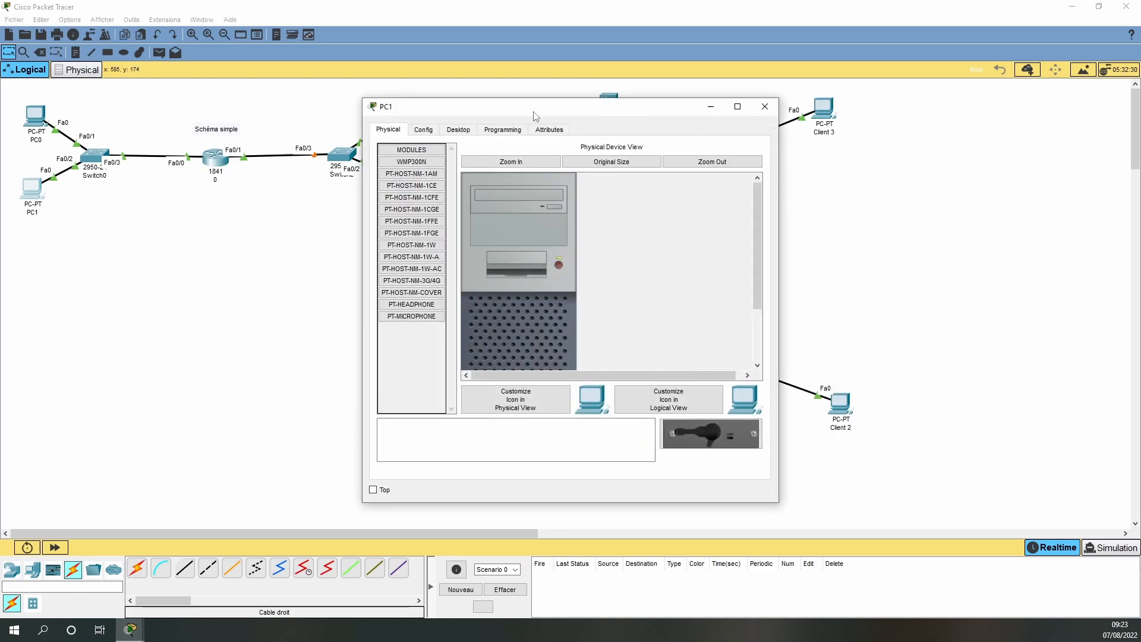
left_click_drag(561, 112, 348, 216)
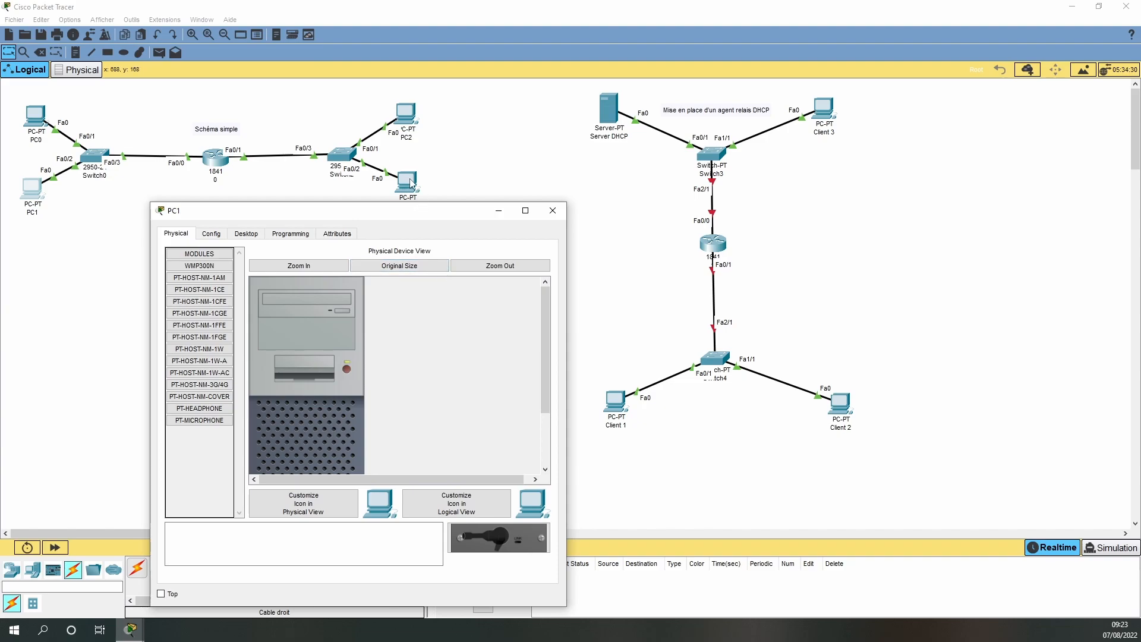
left_click_drag(432, 216, 325, 231)
left_click(587, 197)
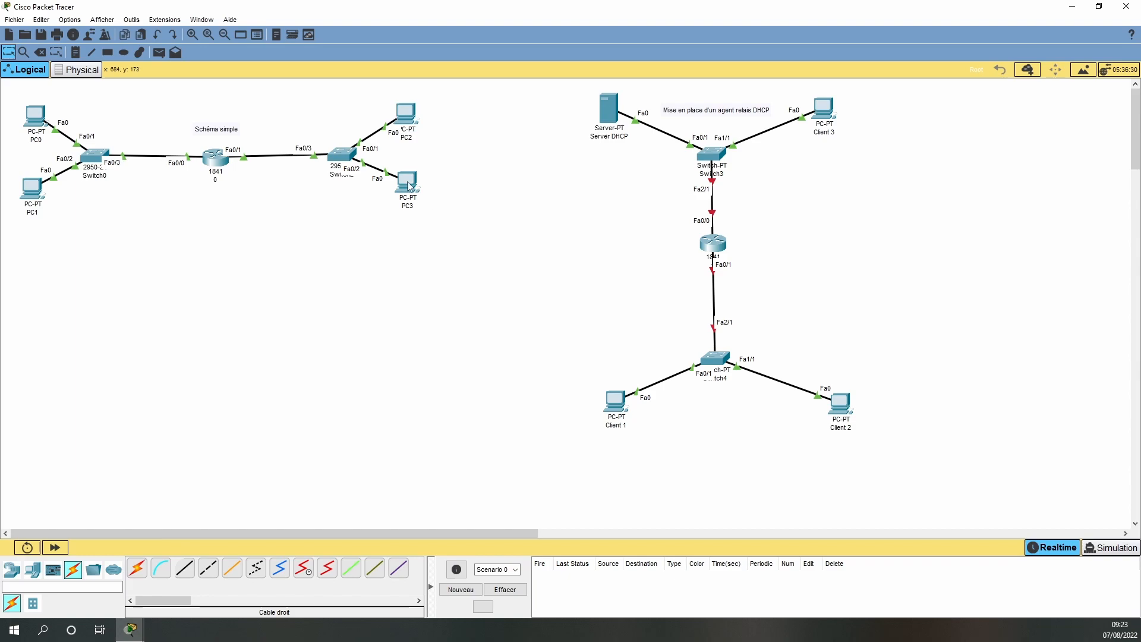
mouse_move(410, 187)
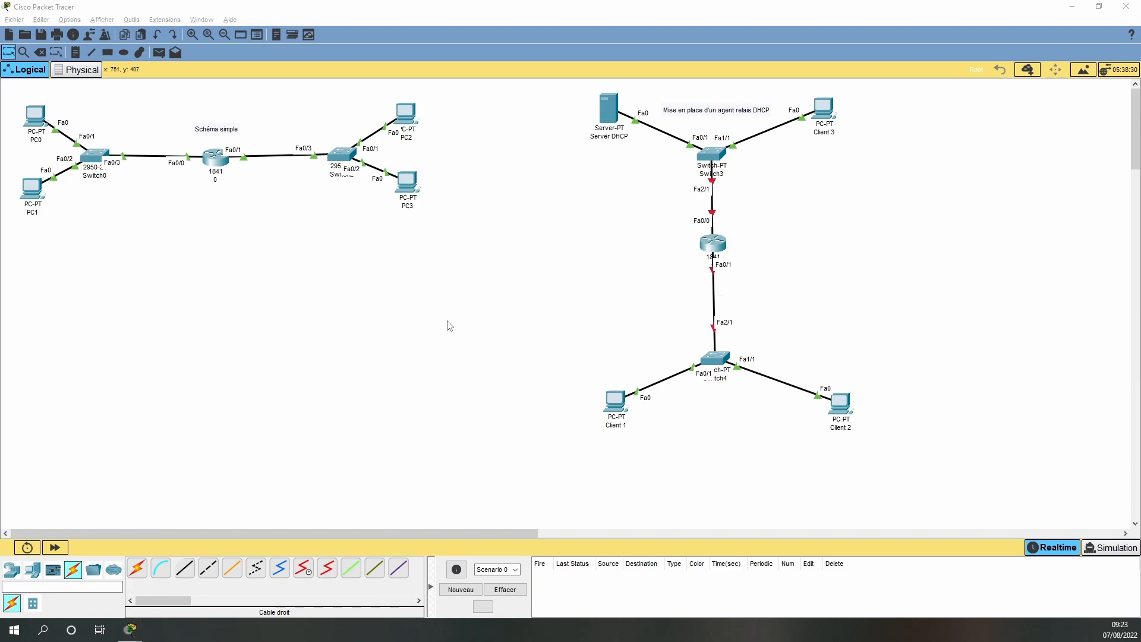
key("alt+Tab")
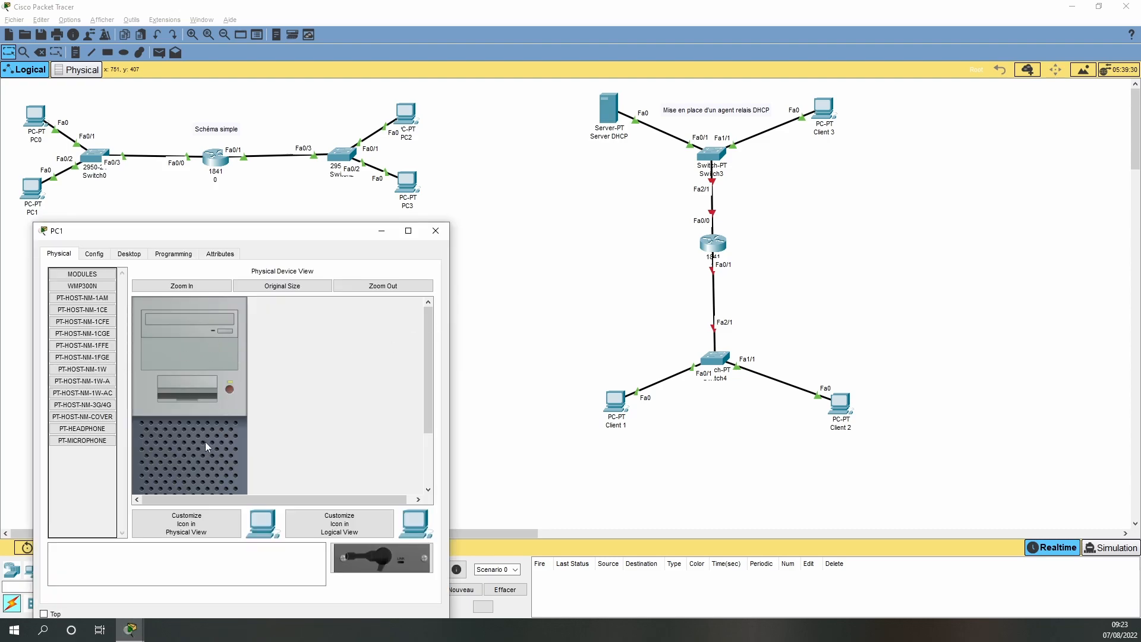
left_click(131, 254)
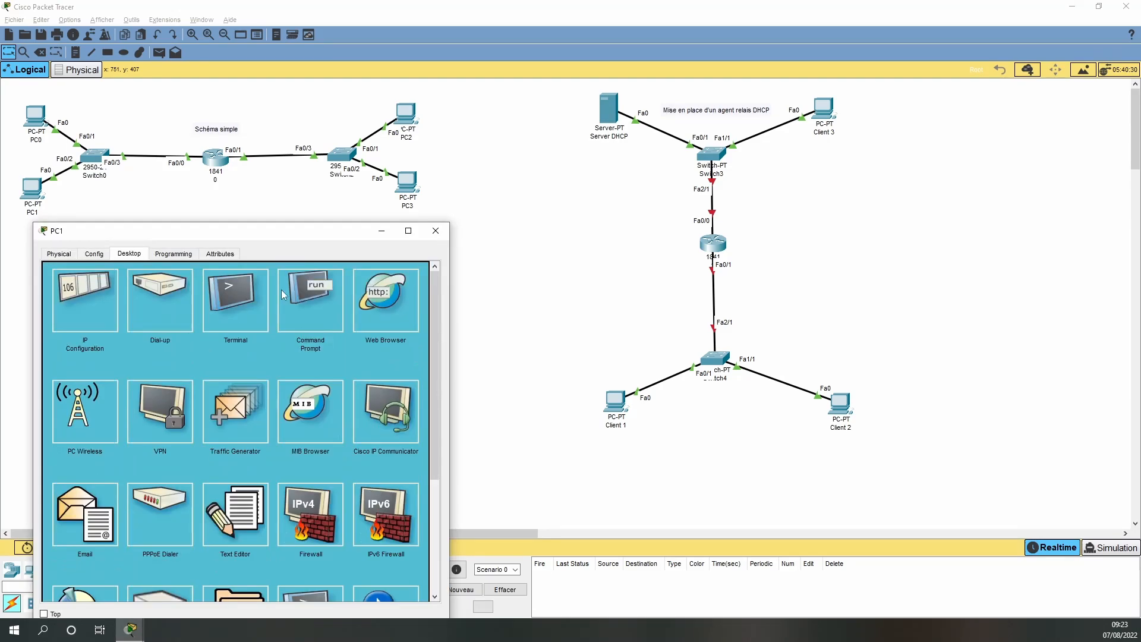
left_click(313, 297)
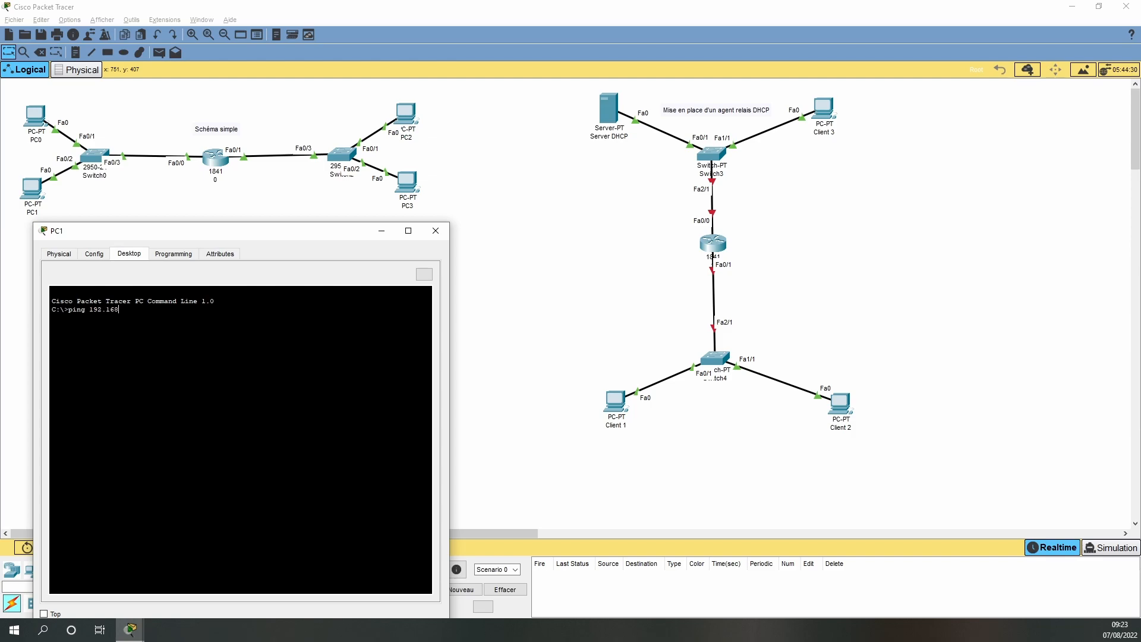
type("1")
key("Return")
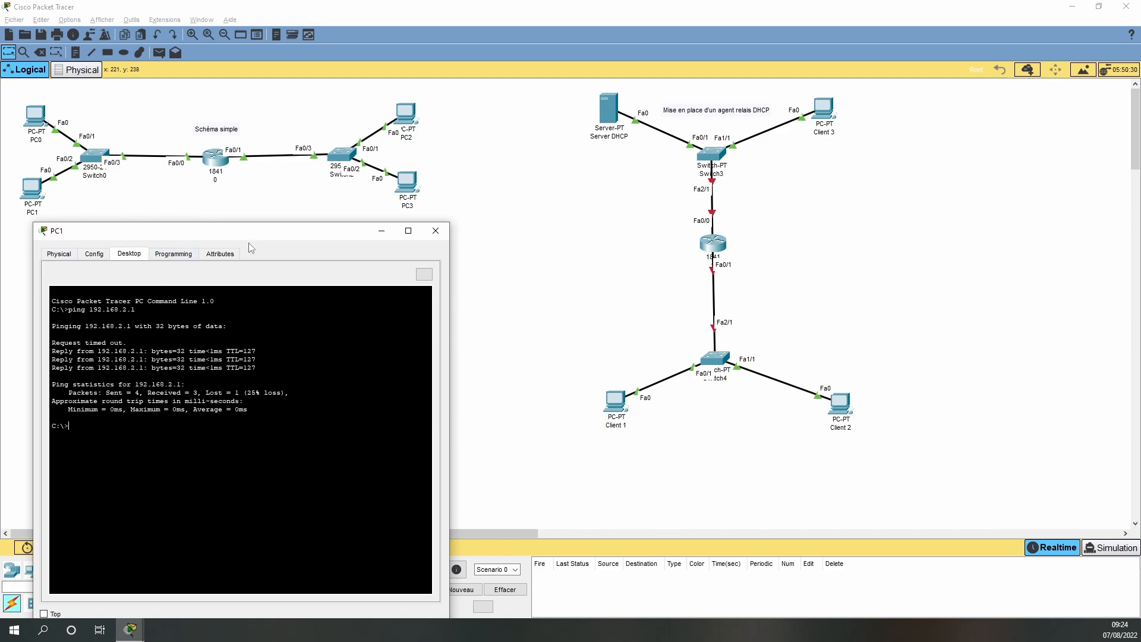
left_click(437, 232)
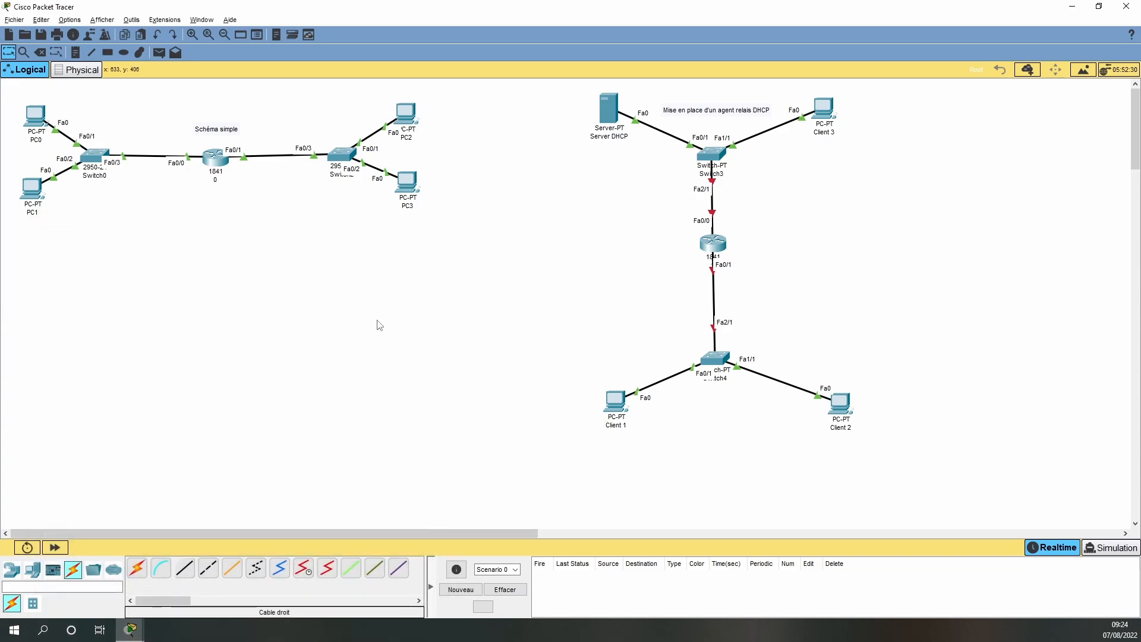
- Start RIP routing on router 0 from global configuration mode and set it to version 2
left_click(218, 166)
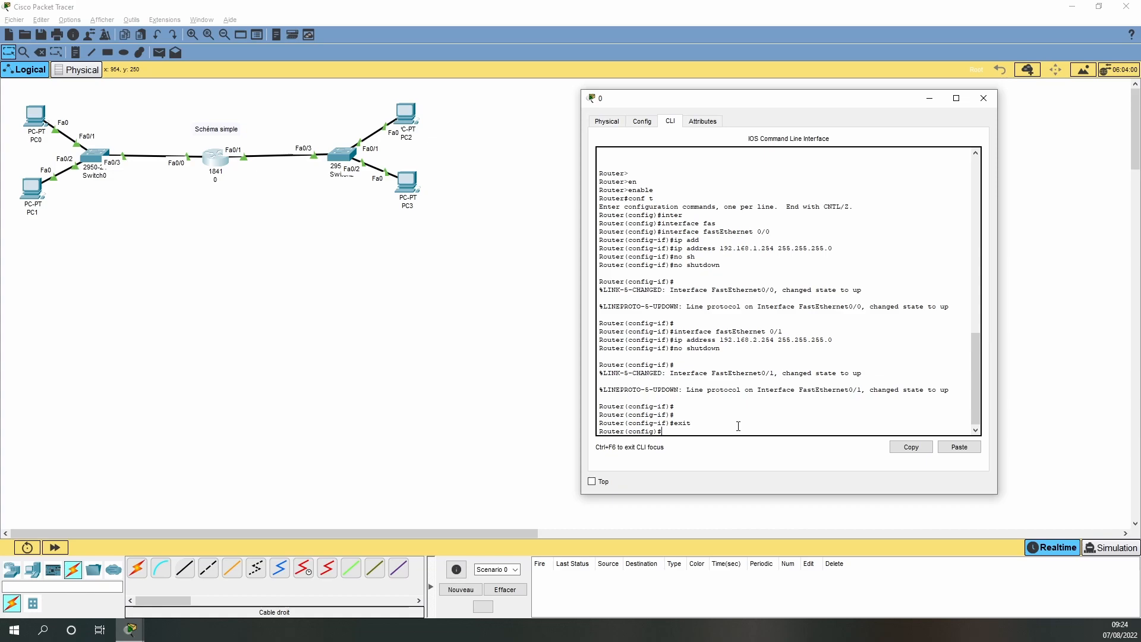
type("router rip")
key("Return")
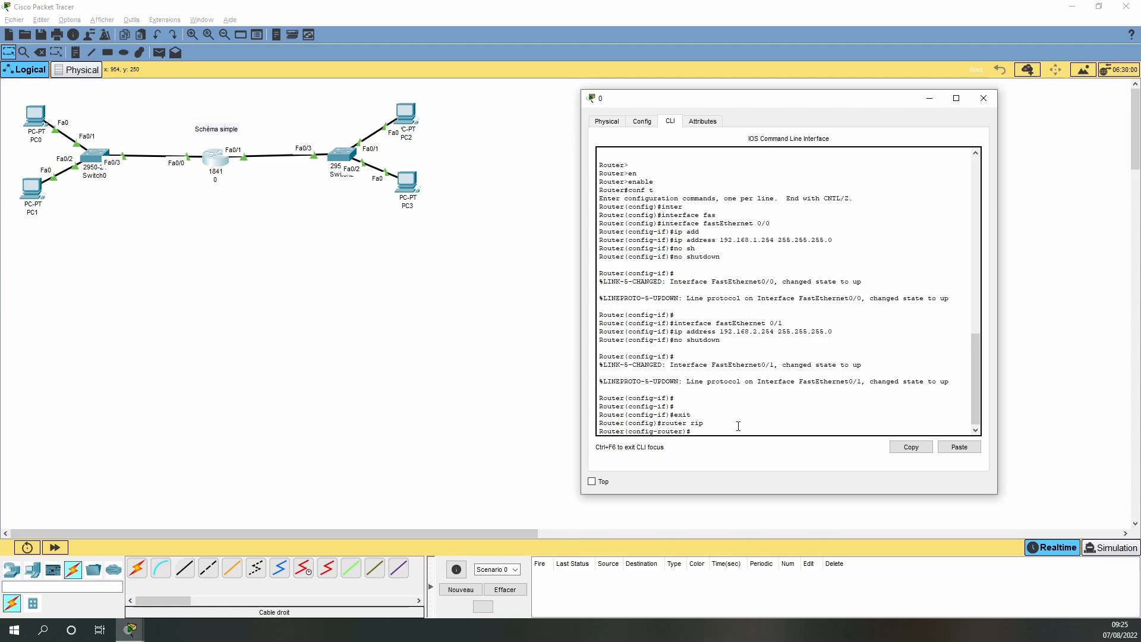
type("ersion 2")
key("Return")
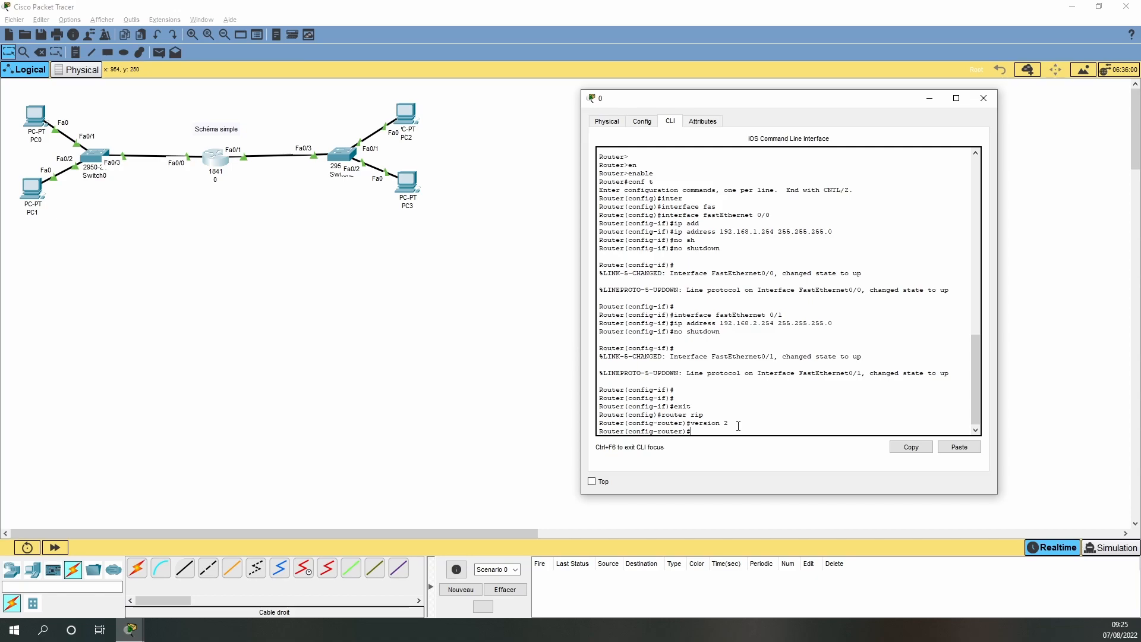
- Declare networks 192.168.1.0 and 192.168.2.0 in router 0's RIP configuration and close the router's window
type("et")
key("Tab")
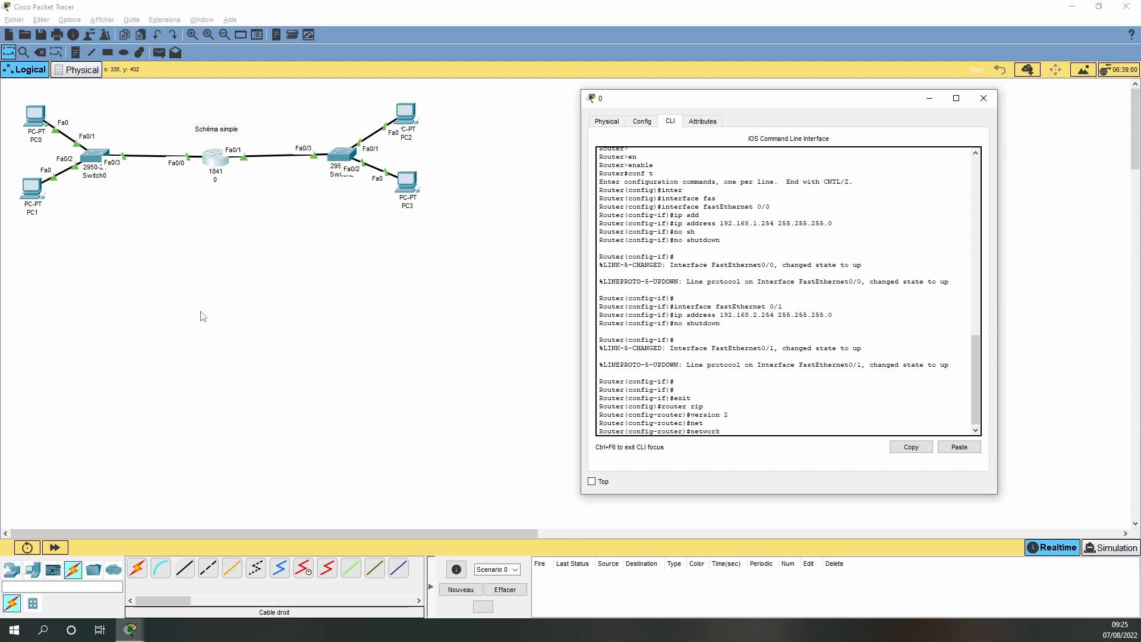
type("192.168.1.1")
key("Return")
key("Up")
key("BackSpace")
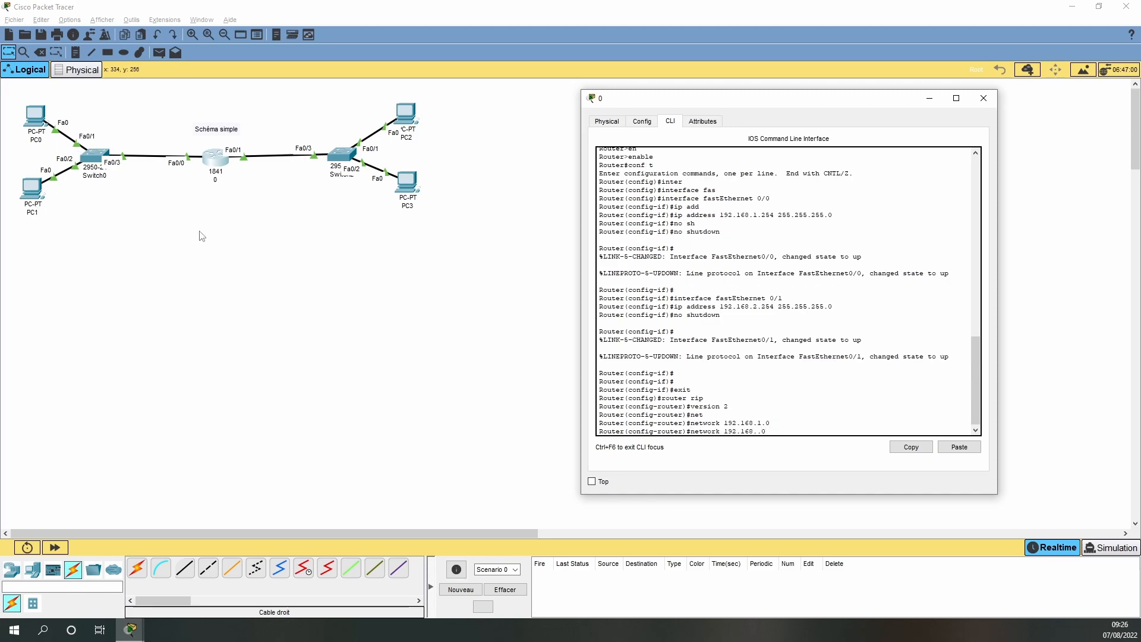
type("2")
key("Return")
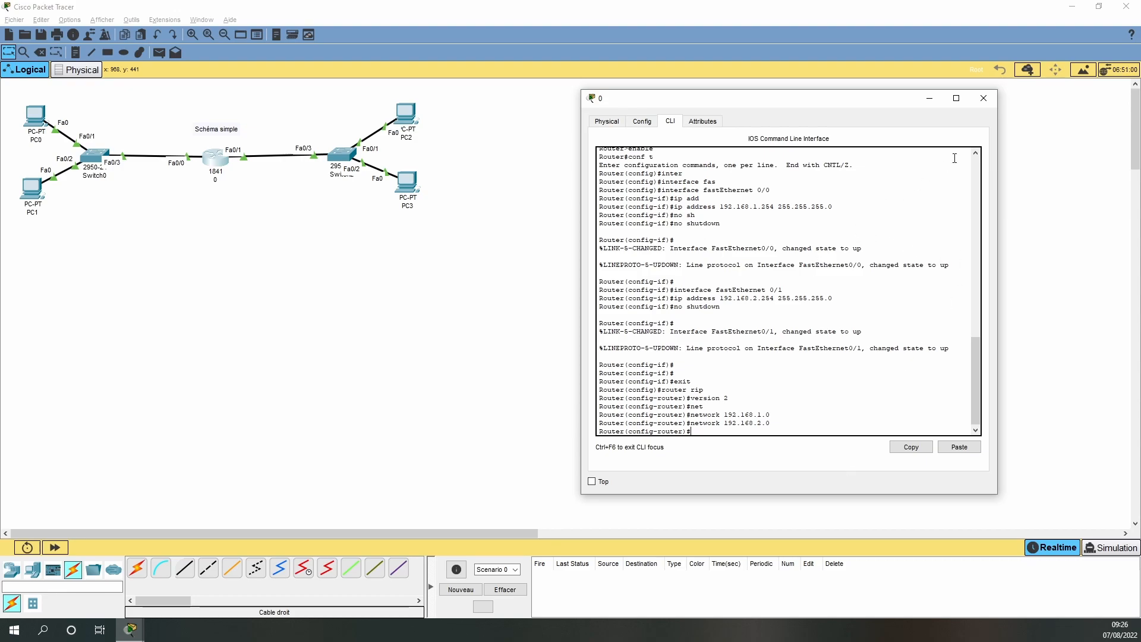
left_click(984, 98)
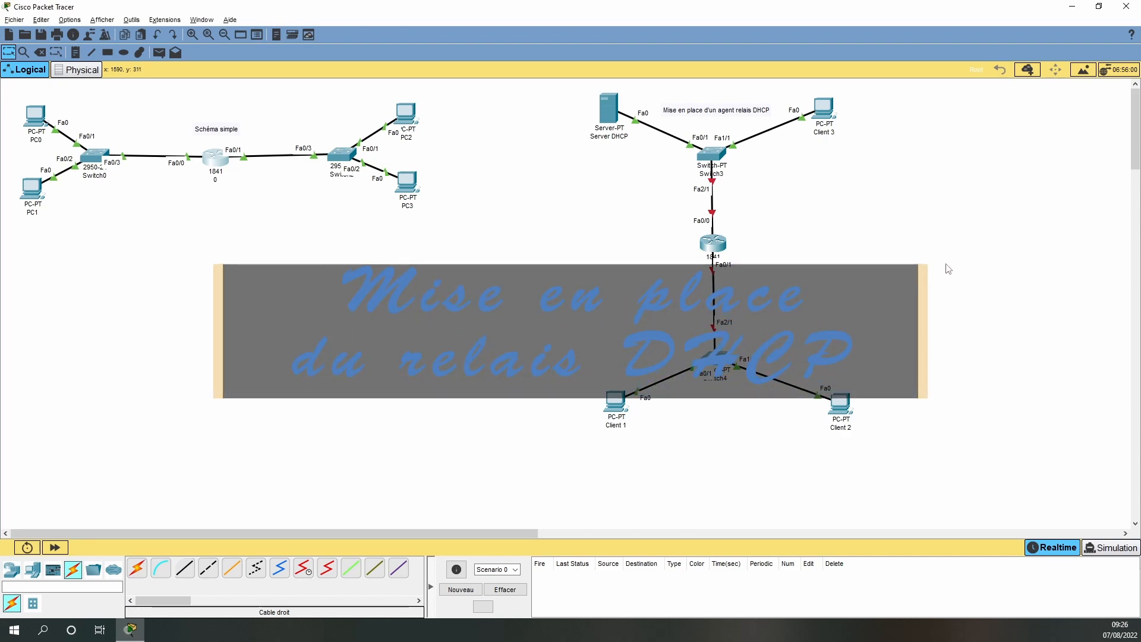
left_click(718, 241)
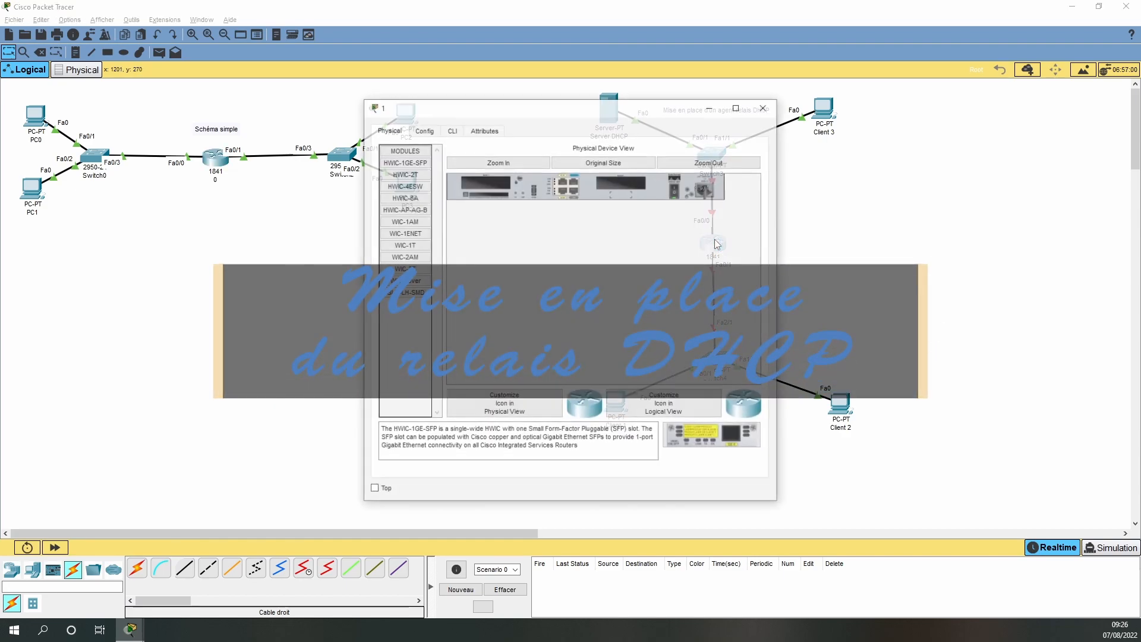
left_click_drag(602, 109, 340, 106)
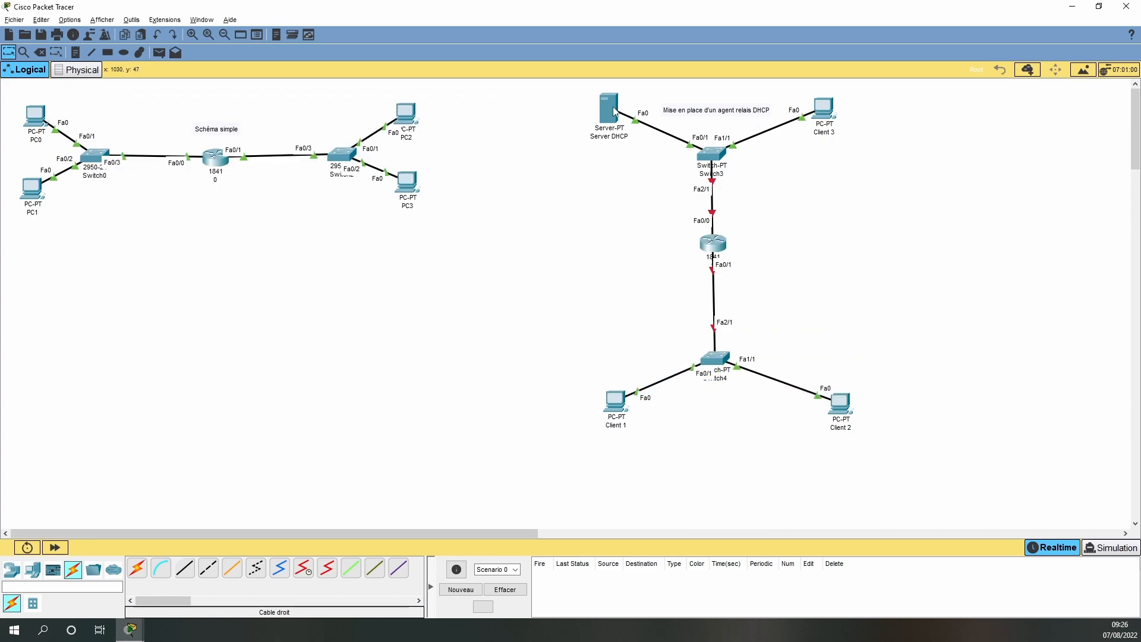
mouse_move(615, 113)
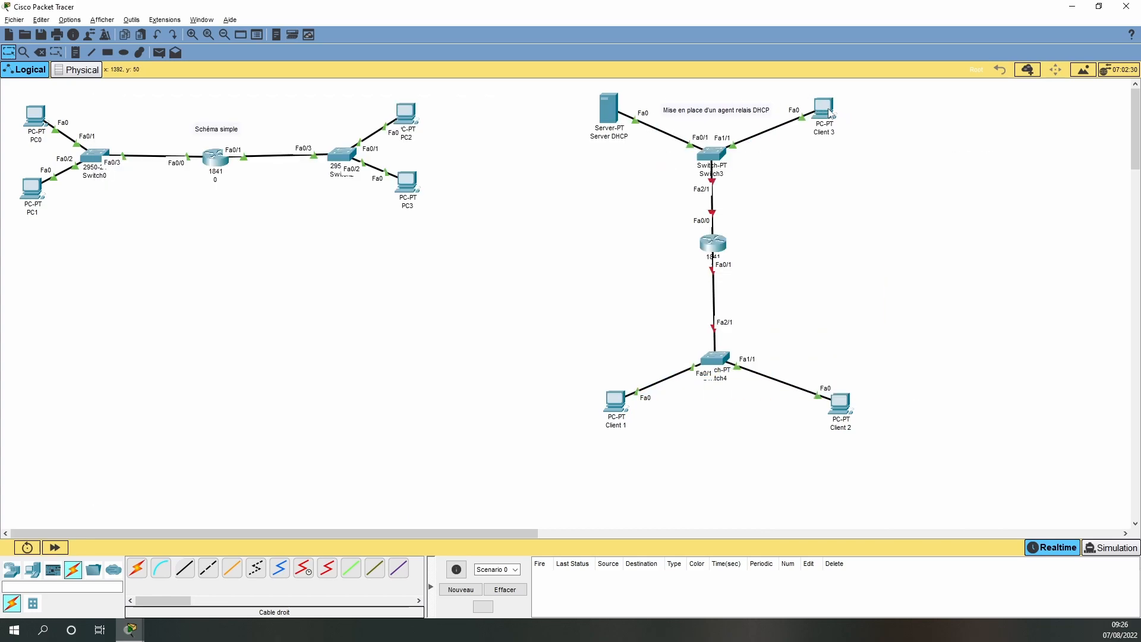
- Request a new DHCP lease on Client 3 by switching its IP configuration to Static and back to DHCP, and close its window
left_click(826, 109)
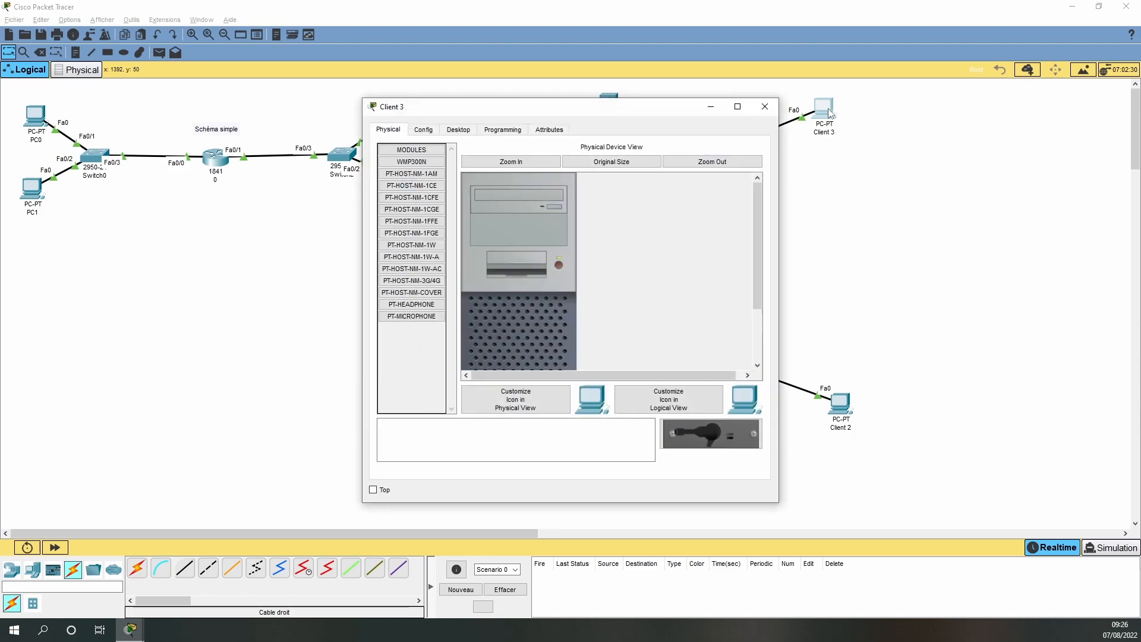
left_click(458, 130)
left_click_drag(518, 107, 851, 108)
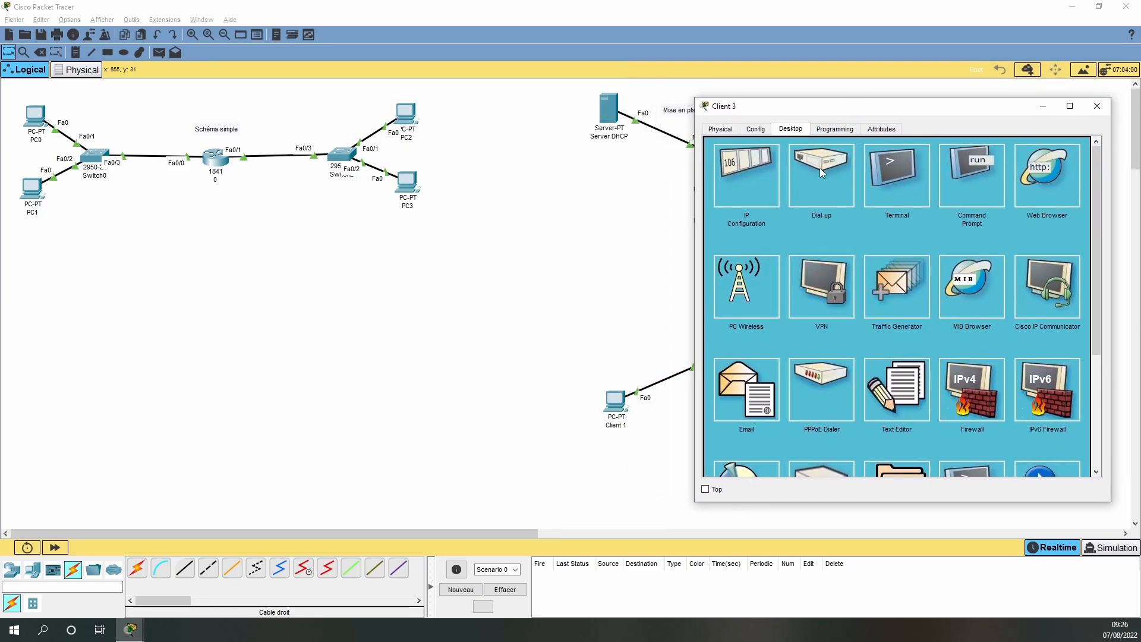
left_click(743, 163)
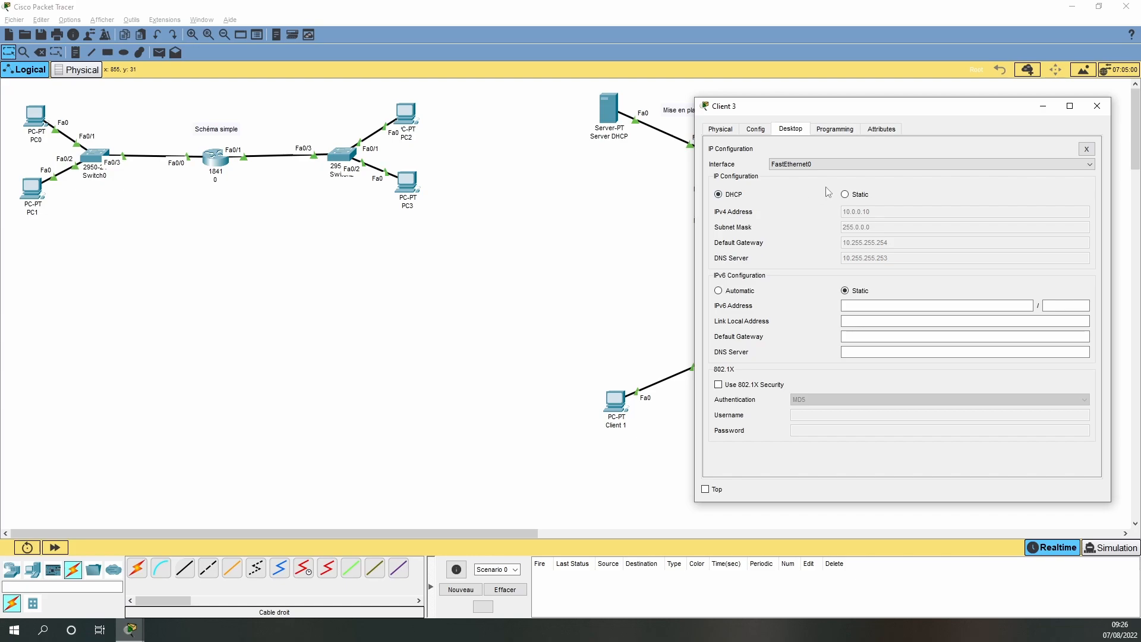
left_click(861, 200)
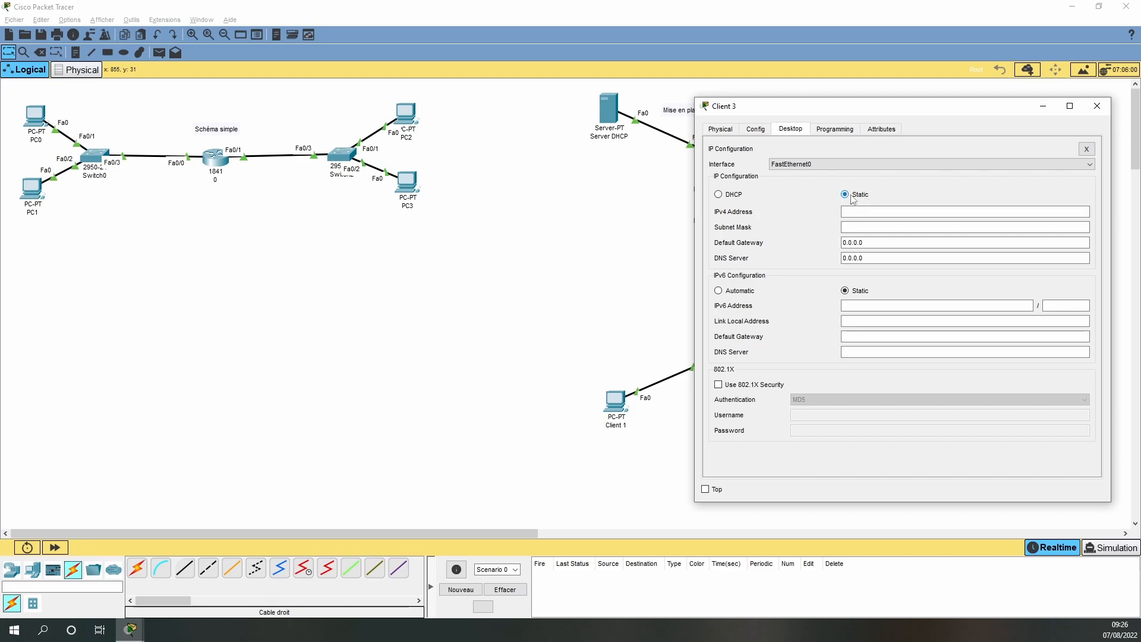
left_click(735, 199)
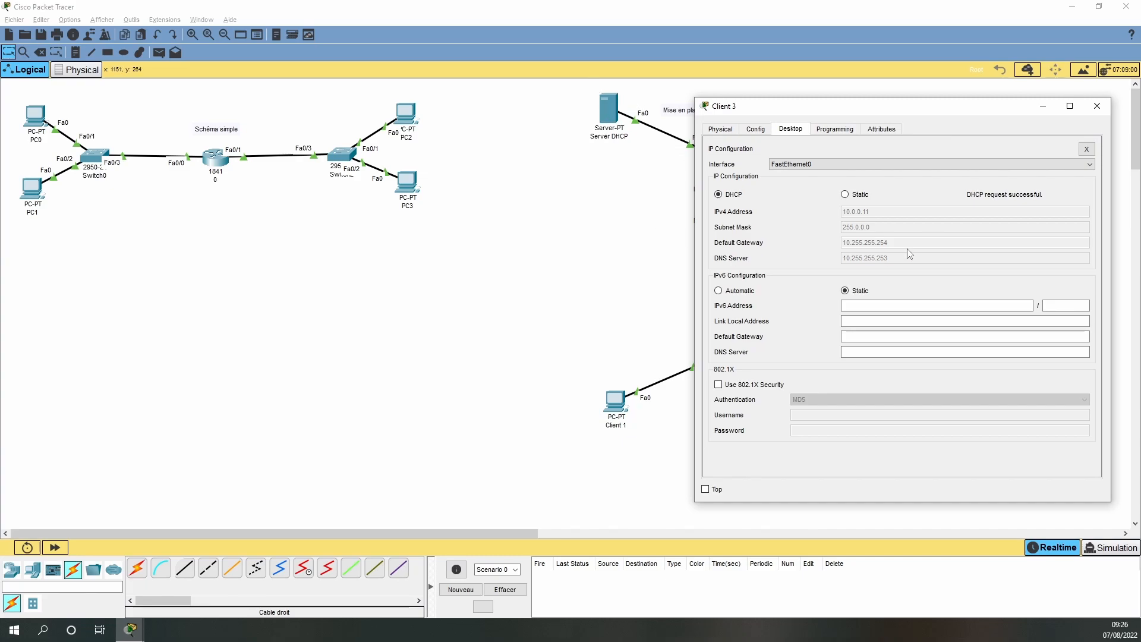
left_click(1097, 107)
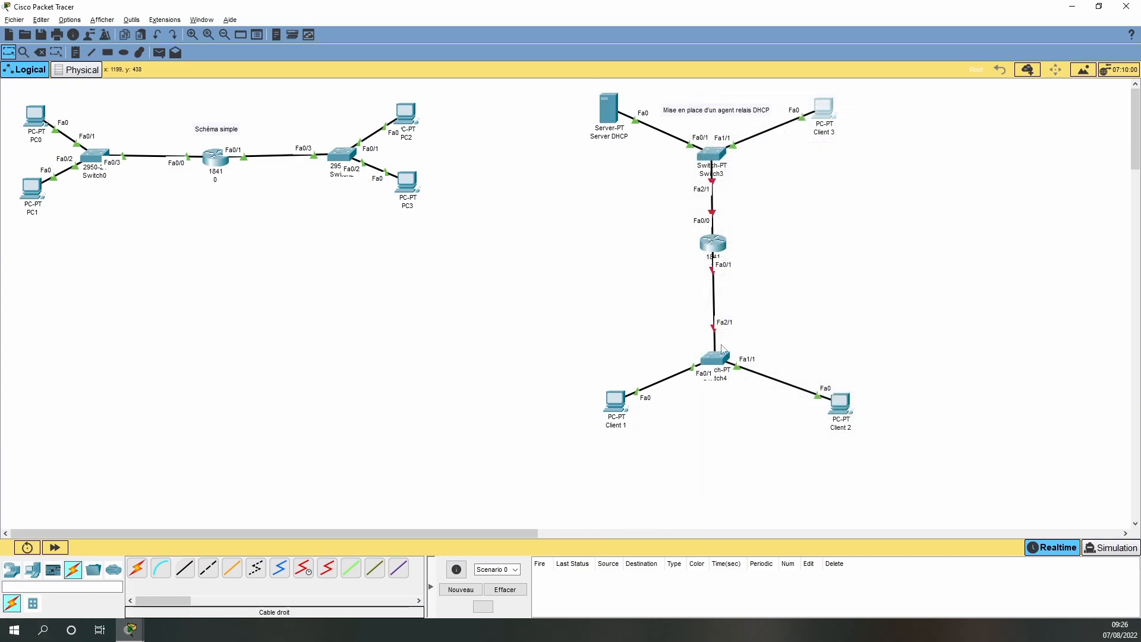
- Try to obtain a DHCP address on Client 2 by toggling its IP configuration to Static and back to DHCP, and close its window
left_click(841, 404)
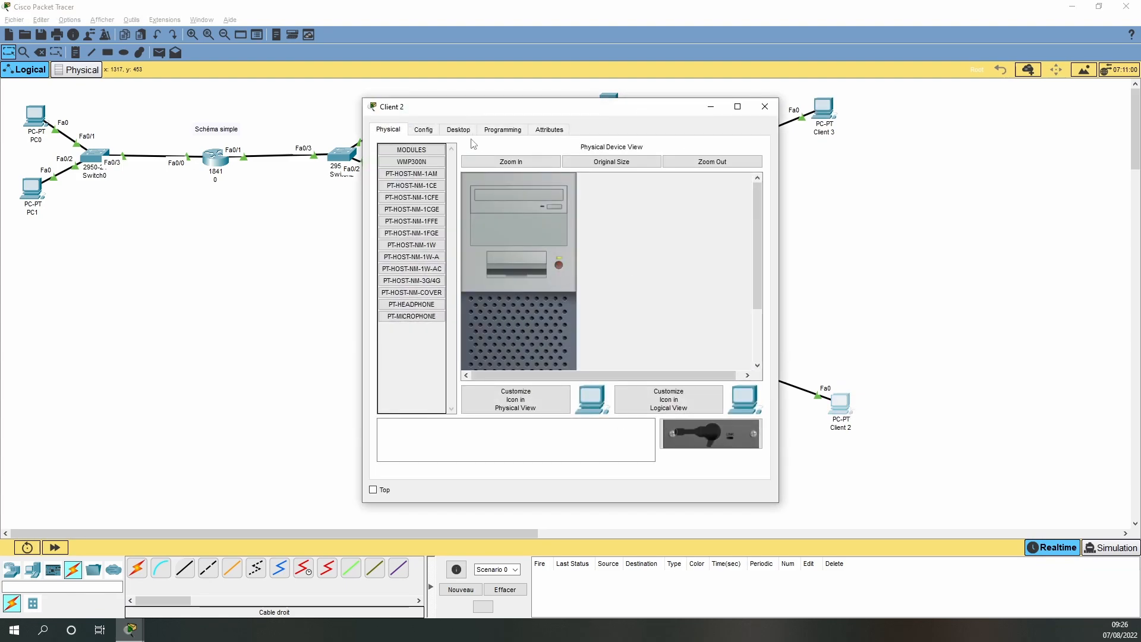
left_click(465, 136)
left_click(409, 177)
left_click(512, 195)
left_click(401, 196)
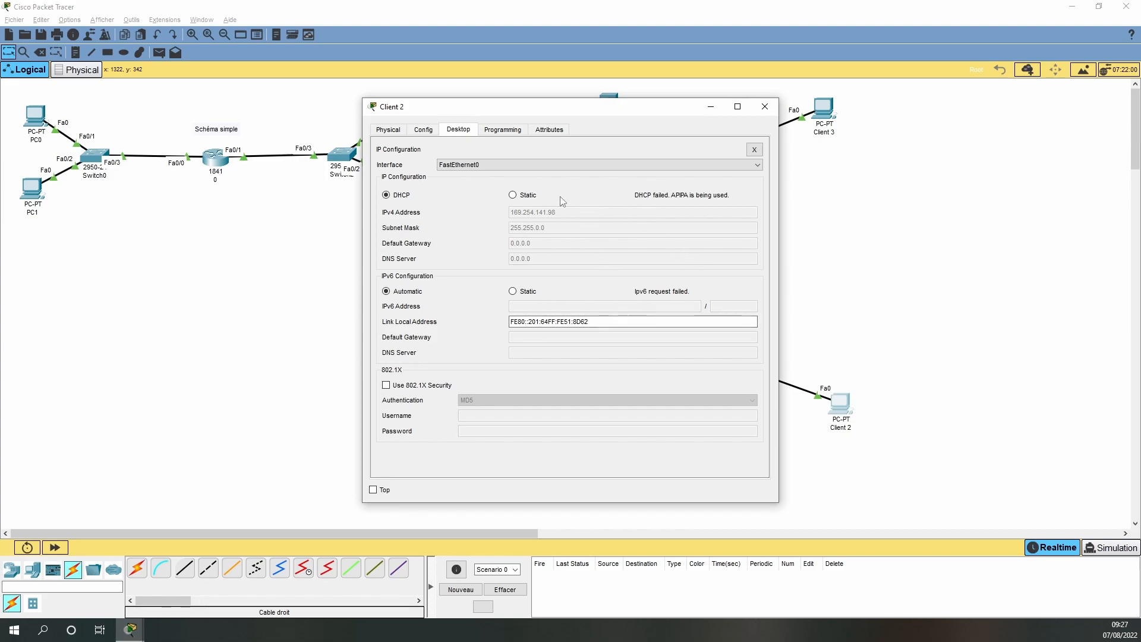
left_click(764, 106)
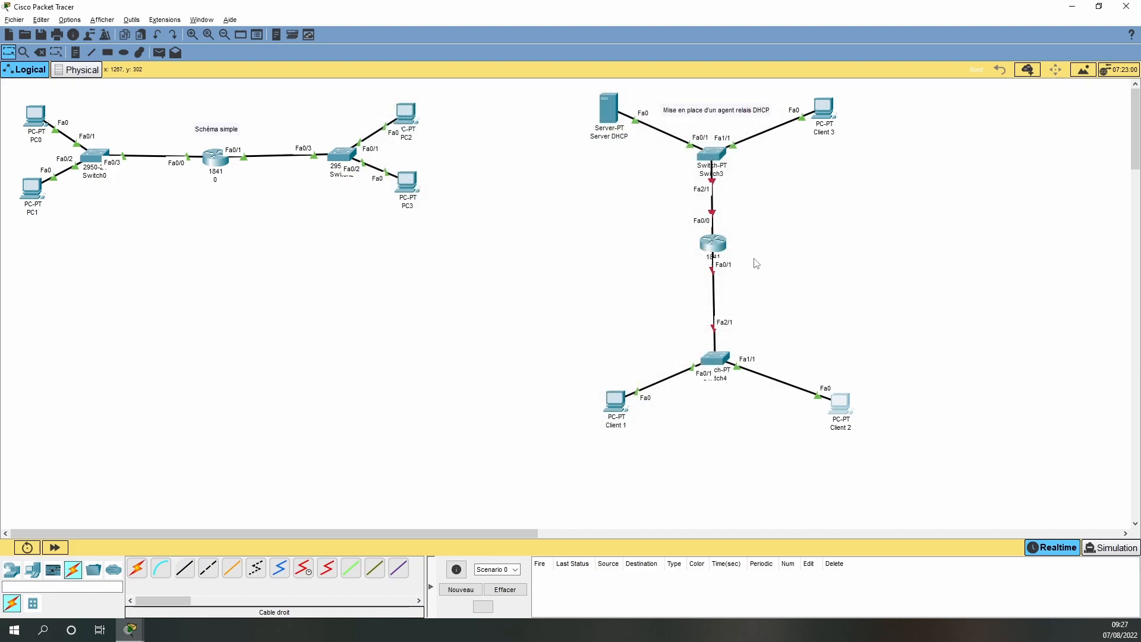
- Try to obtain a DHCP address on Client 1 by toggling its IP configuration to Static and back to DHCP, and close its window
left_click(612, 410)
left_click(457, 130)
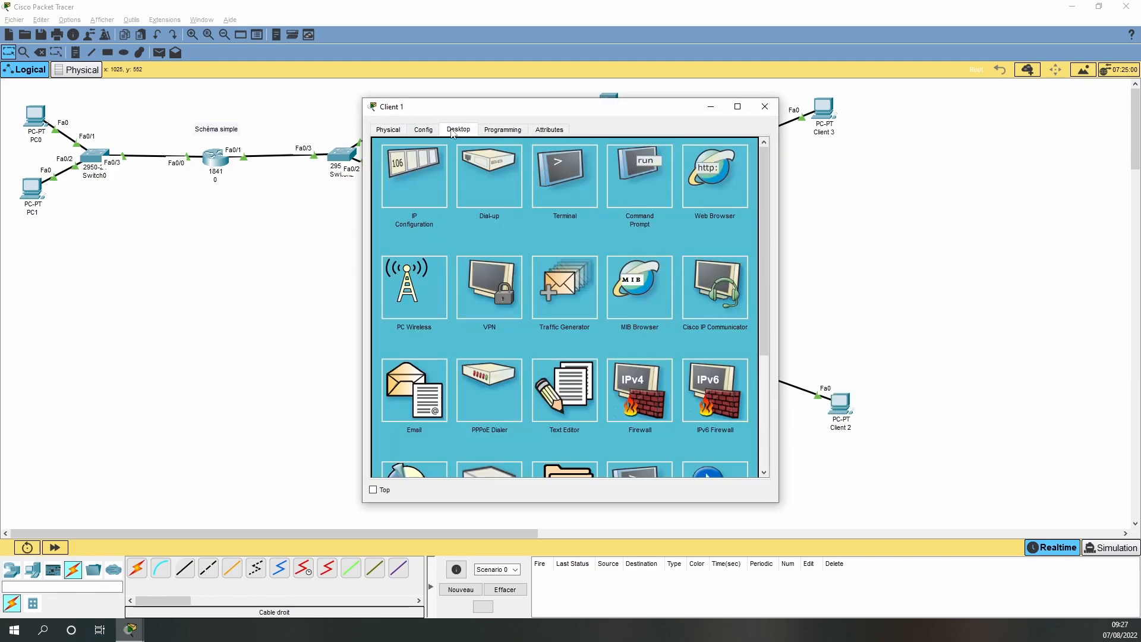
left_click(415, 172)
left_click(529, 194)
left_click(399, 195)
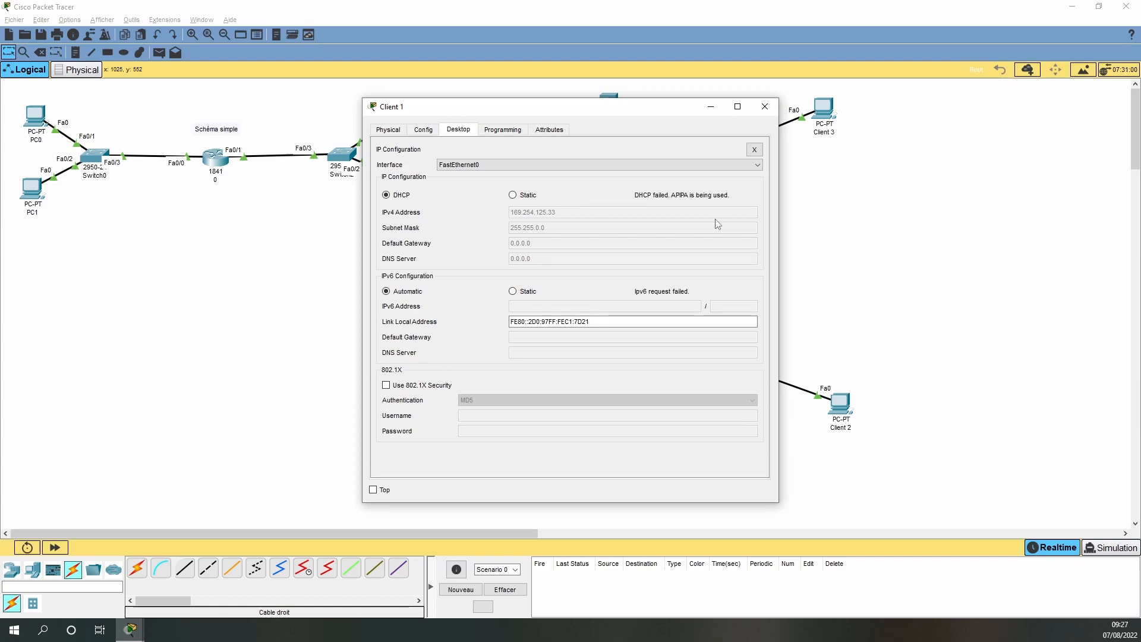
left_click(765, 107)
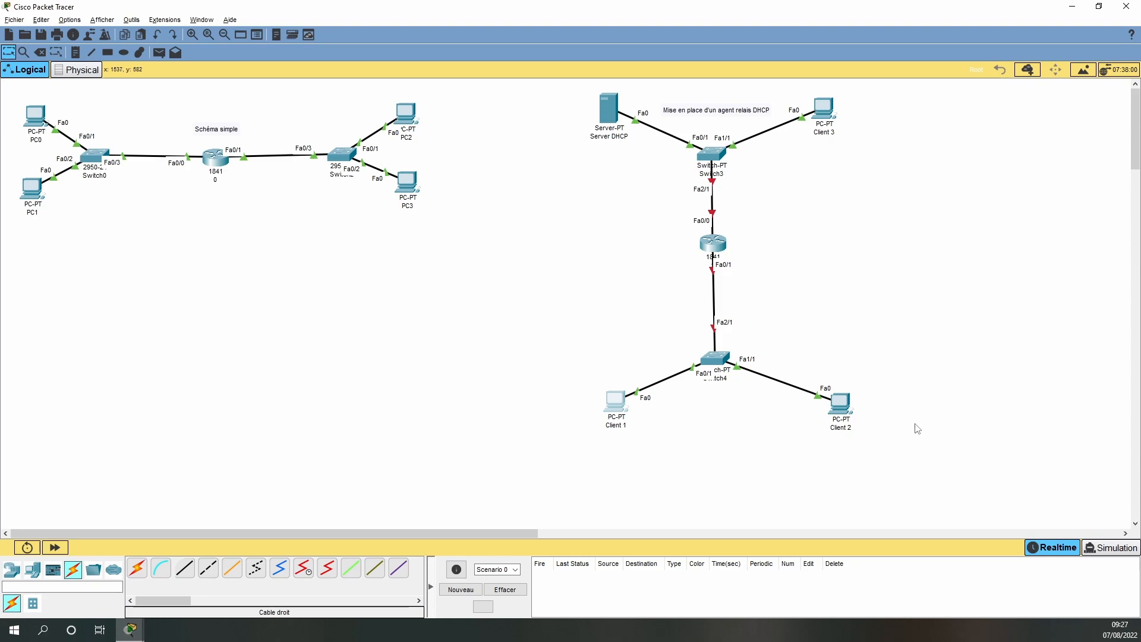
- Examine the 10.0.0.0 and 172.16.0.0 pools and their default gateways in Server DHCP's DHCP service, and close the server's window
left_click(610, 122)
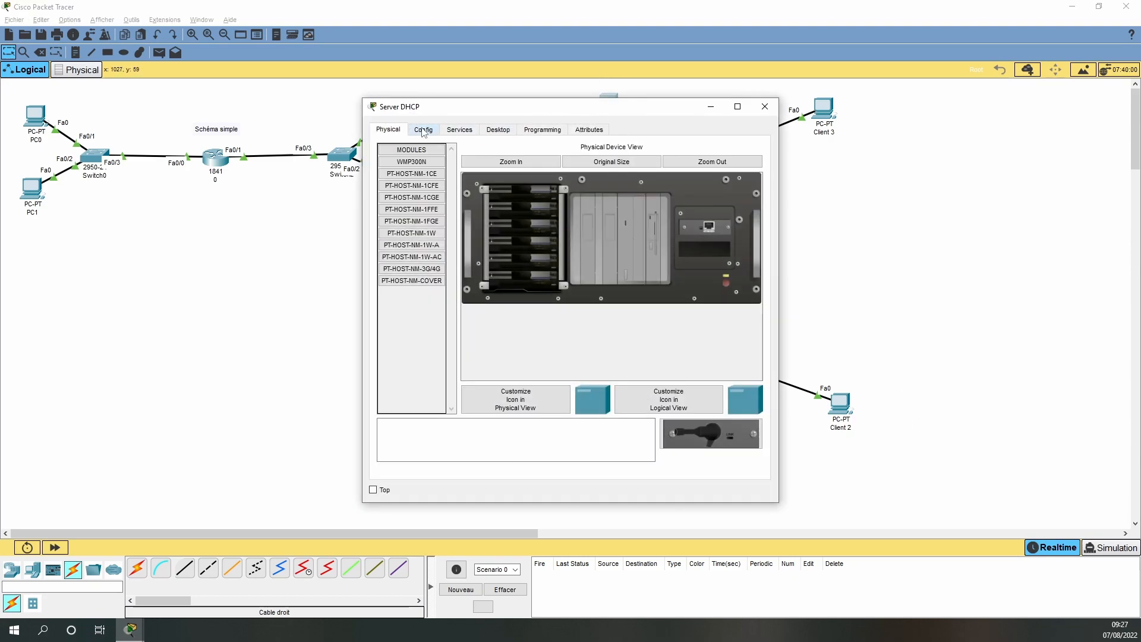
left_click(459, 130)
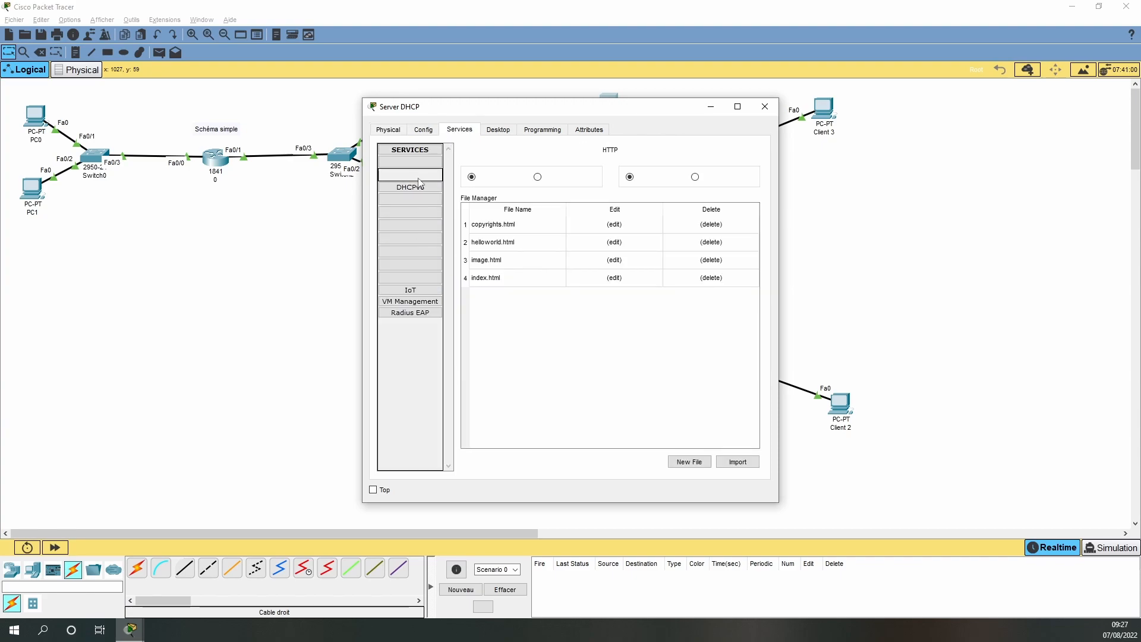
left_click(408, 181)
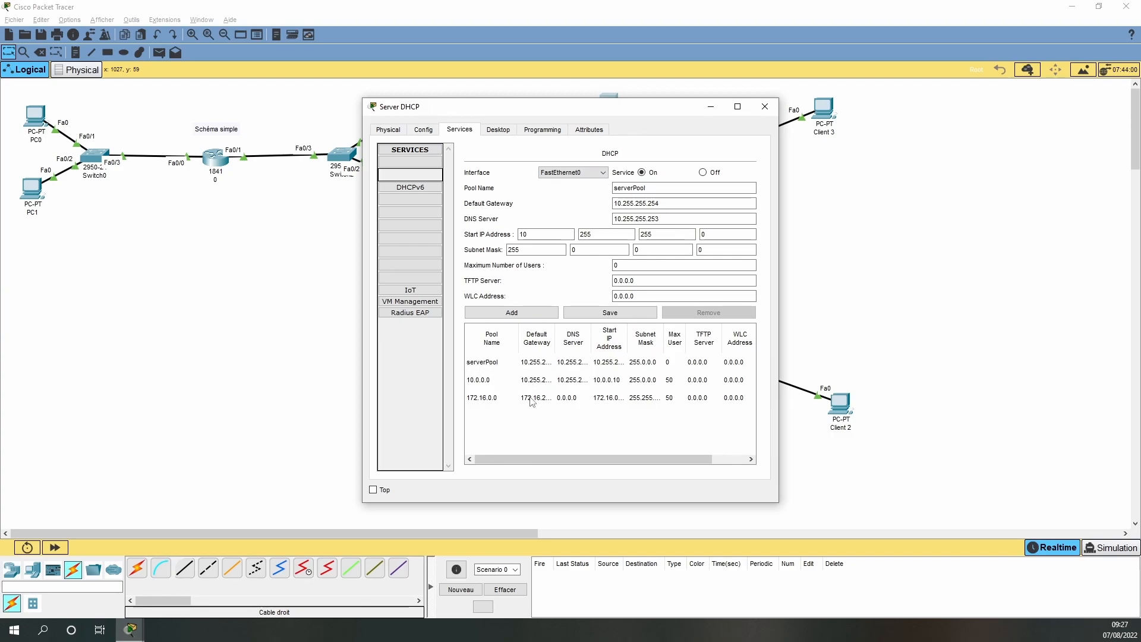
left_click(543, 385)
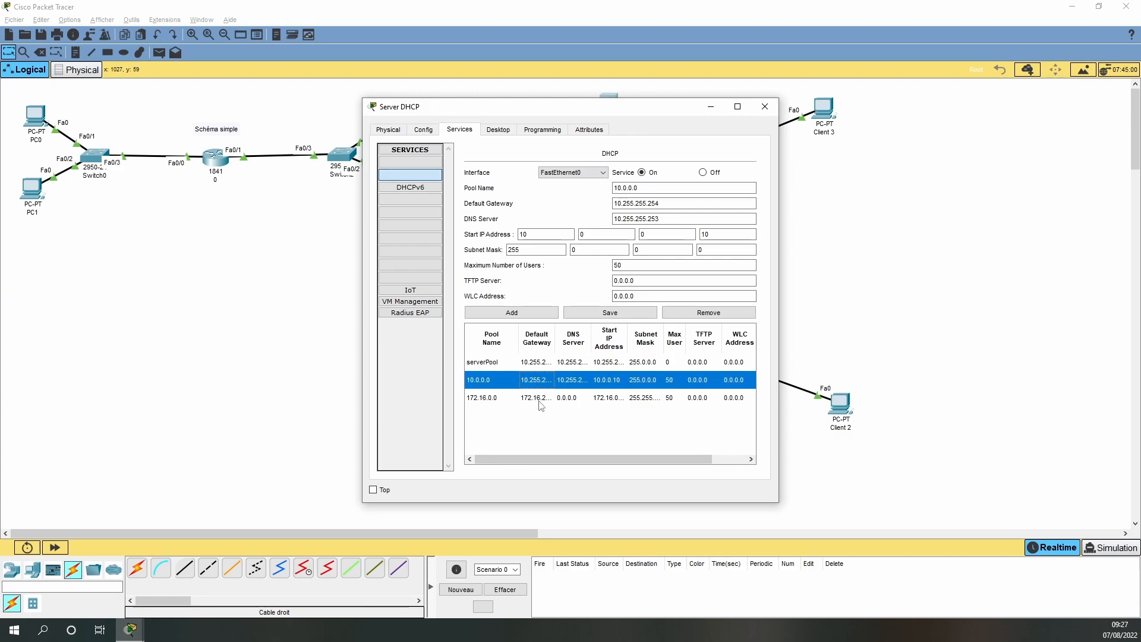
left_click(539, 401)
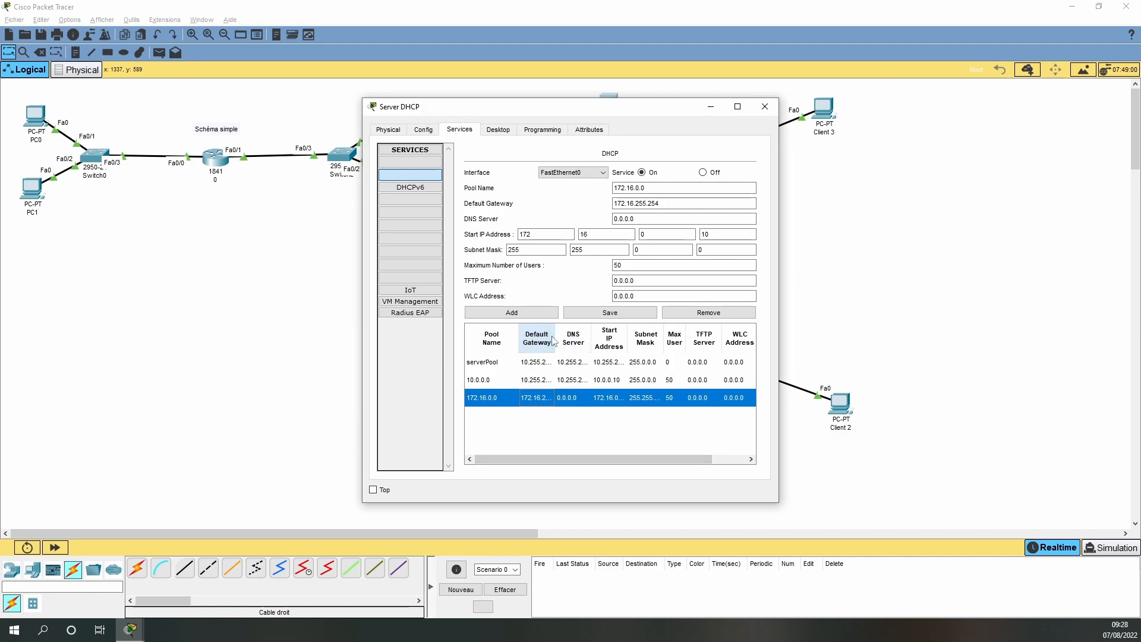
left_click_drag(555, 341, 618, 341)
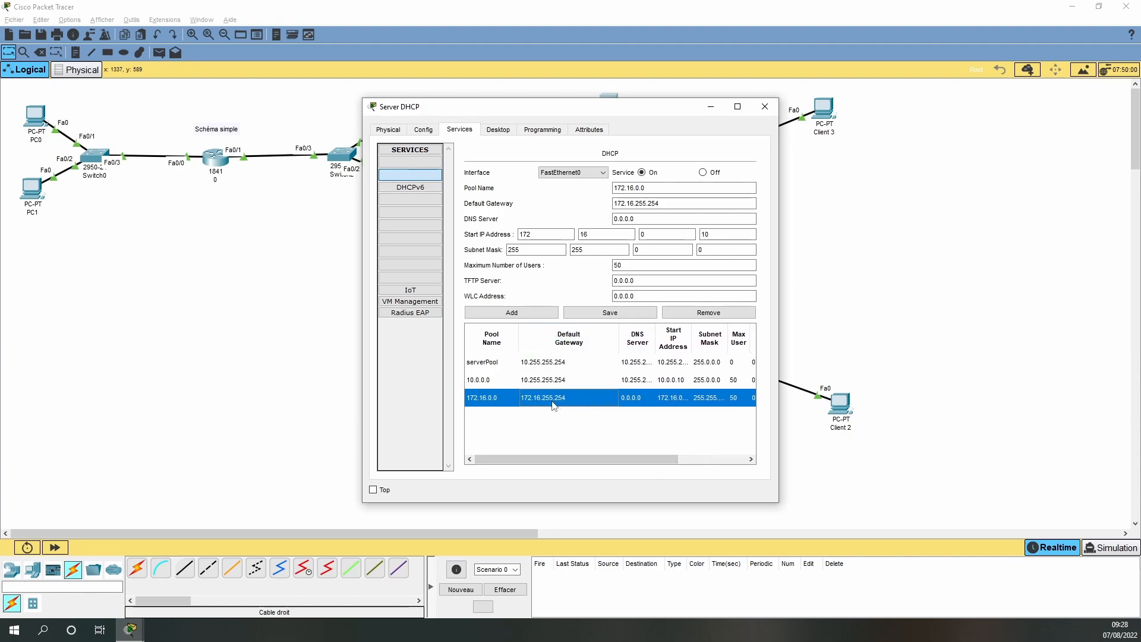
left_click_drag(606, 107, 363, 102)
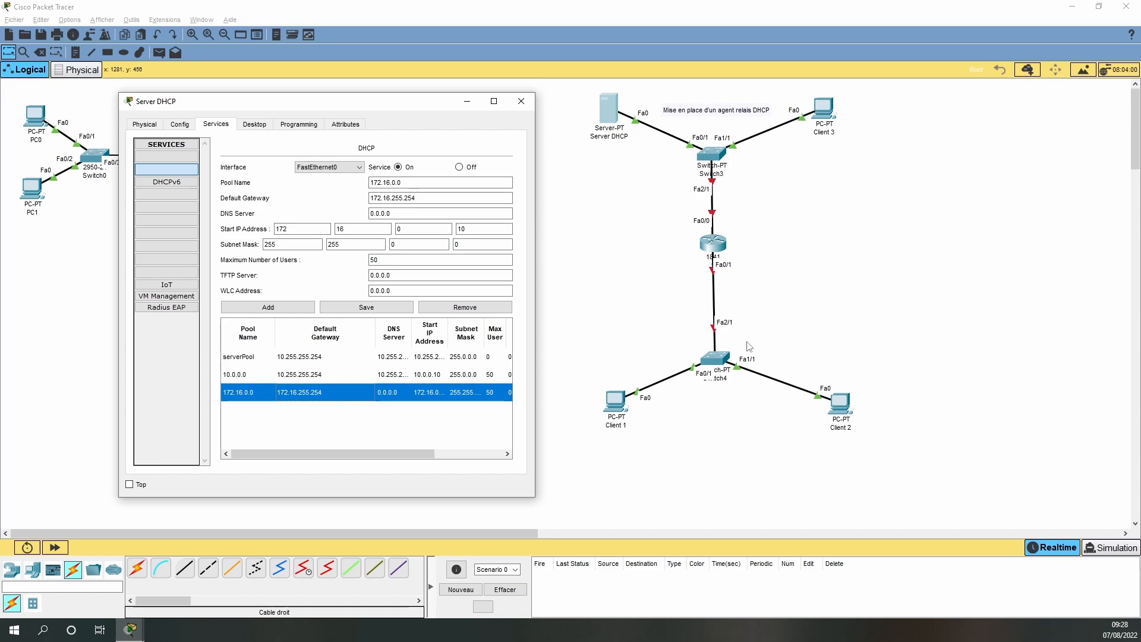
left_click(521, 100)
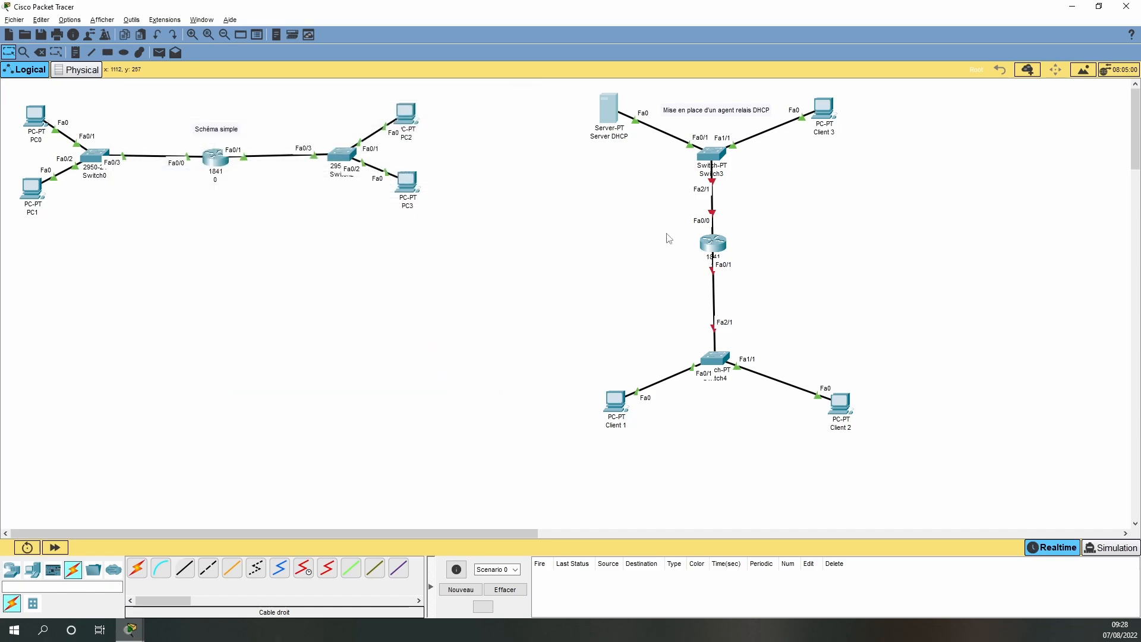
- Configure router 1's FastEthernet0/0 with address 10.255.255.254 and subnet mask 255.0.0.0, and turn the port on
left_click(714, 250)
left_click(187, 129)
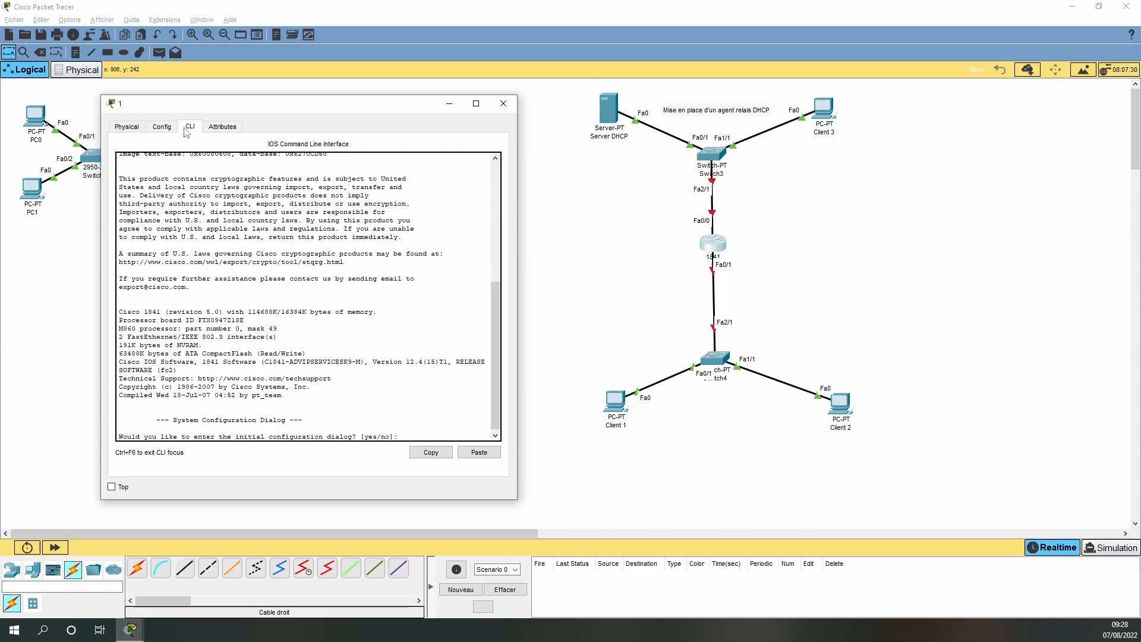
left_click(162, 127)
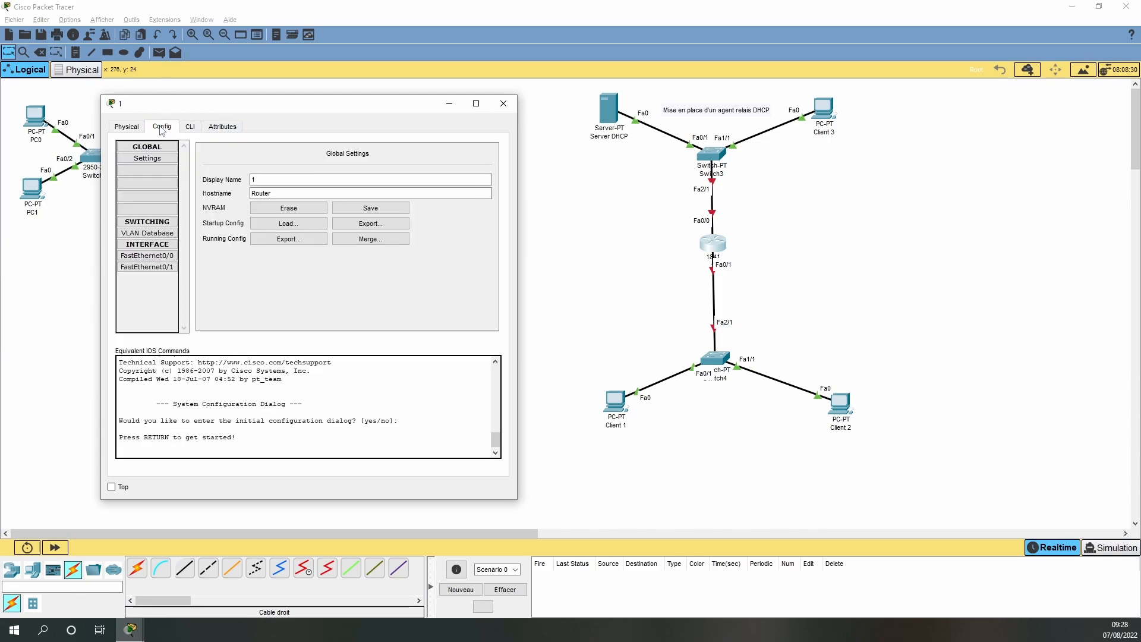
left_click(162, 257)
left_click(381, 227)
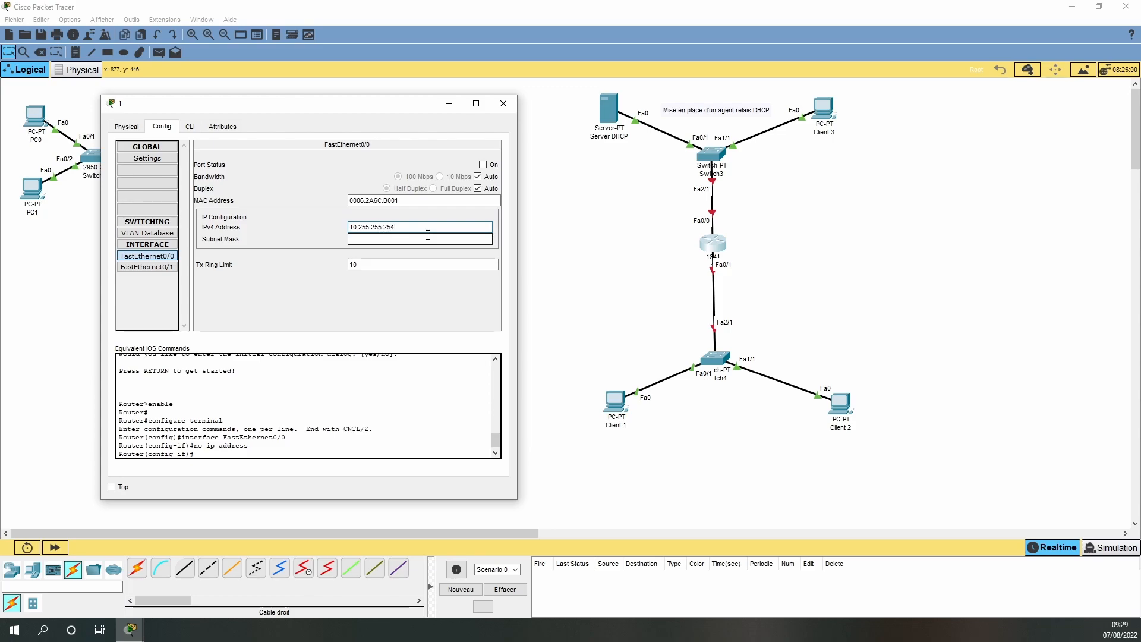
left_click(428, 235)
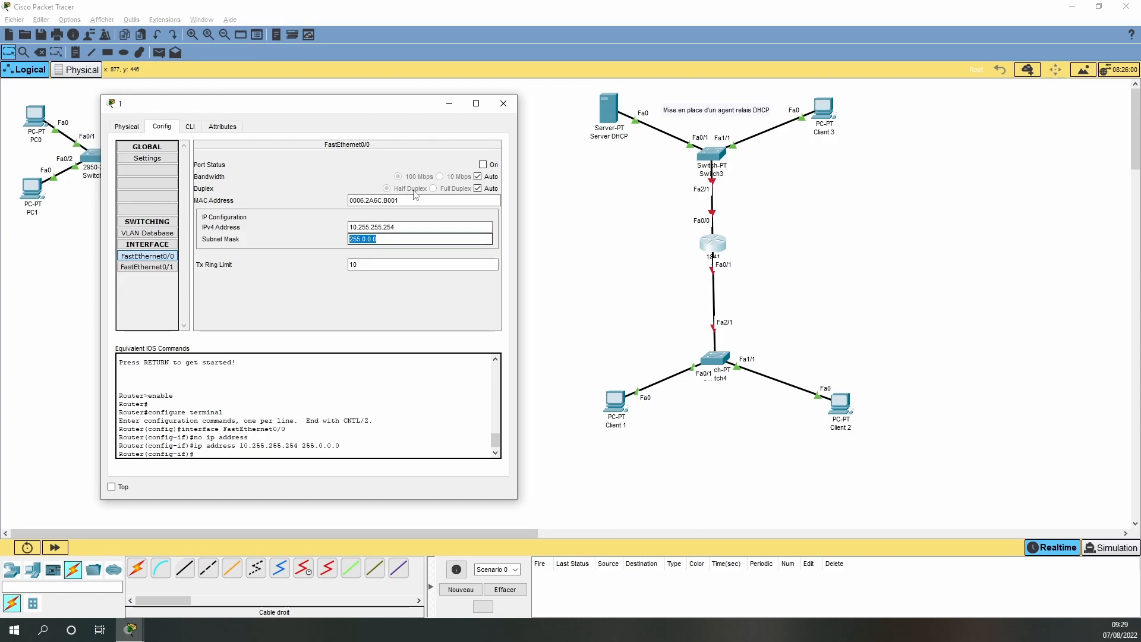
left_click(483, 164)
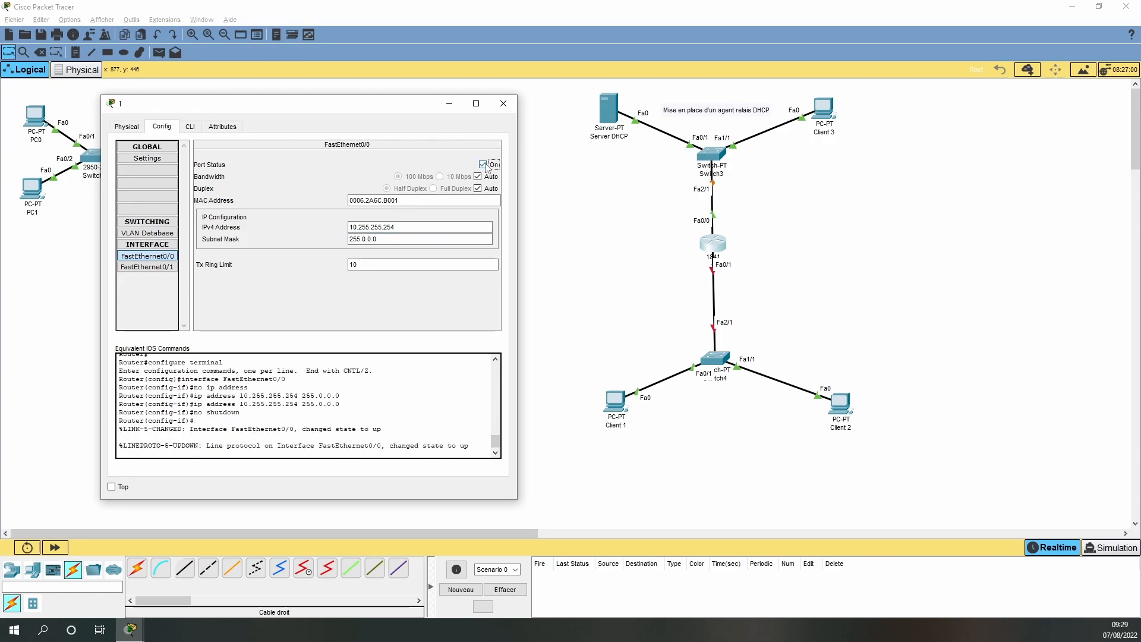
- Configure router 1's FastEthernet0/1 with address 172.16.255.254 and subnet mask 255.255.0.0, turn the port on, and close the router's window
left_click(154, 268)
left_click(376, 226)
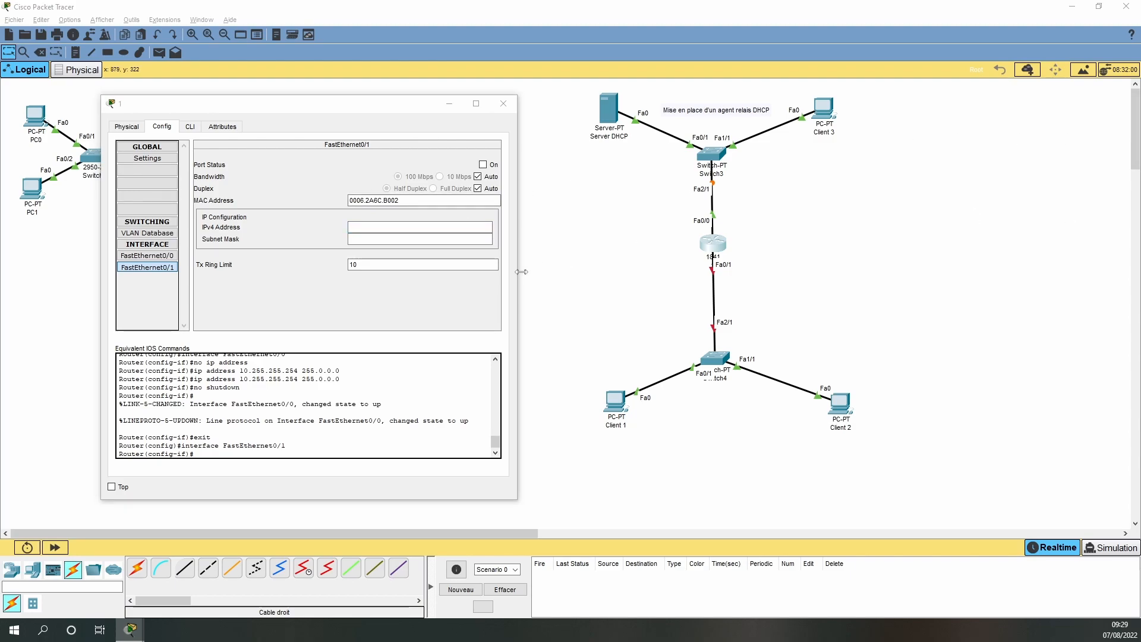
left_click(372, 228)
type("172.16.255.254")
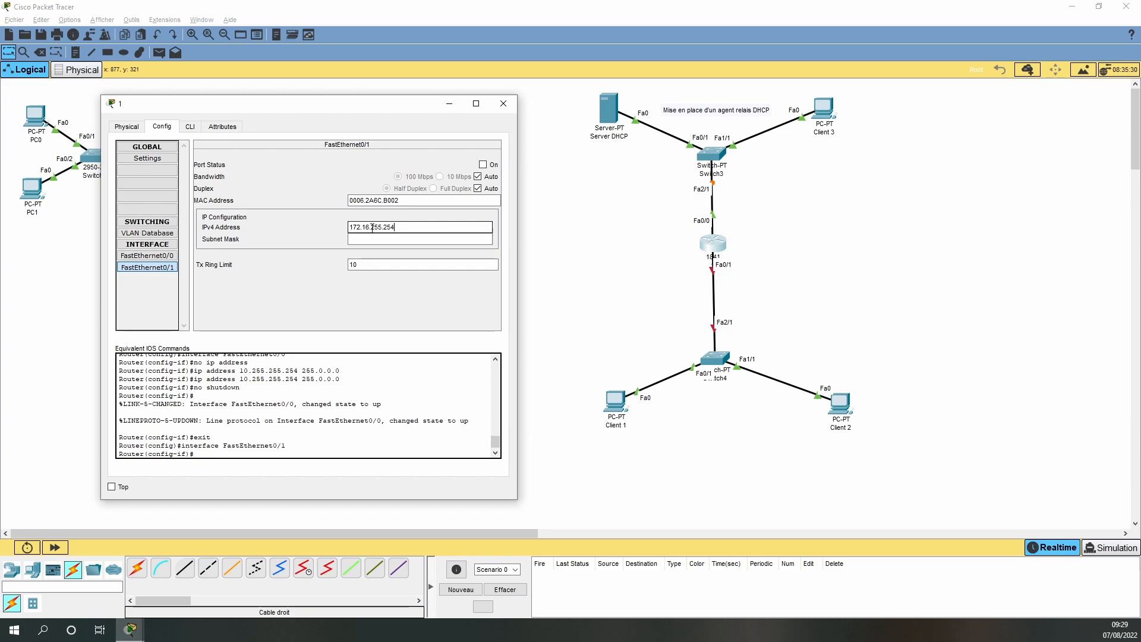
key("Tab")
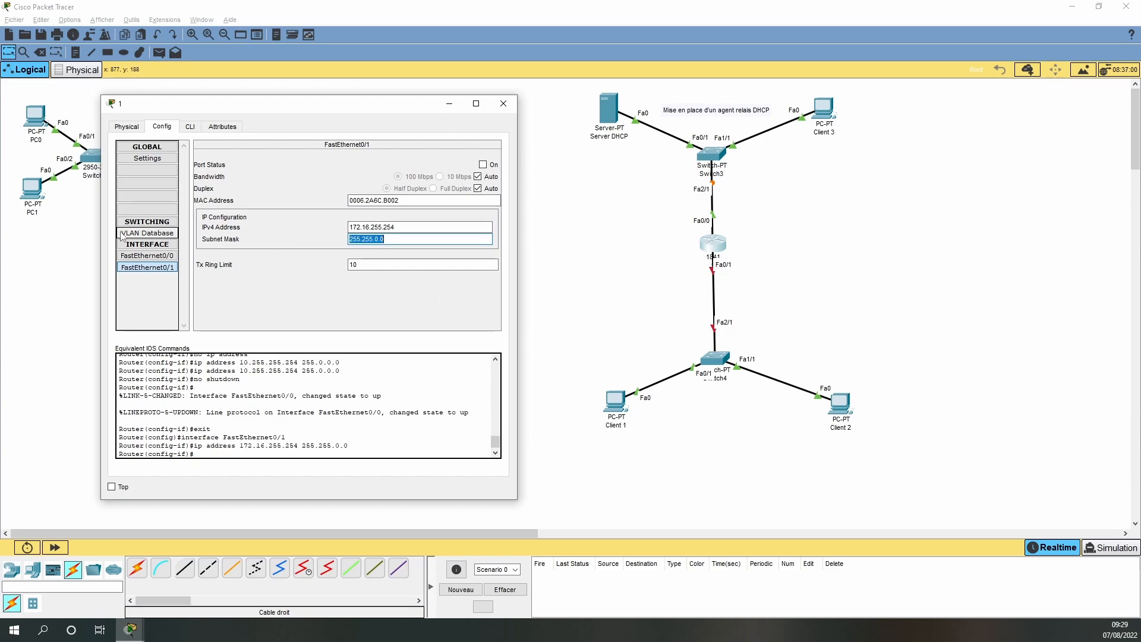
left_click(483, 165)
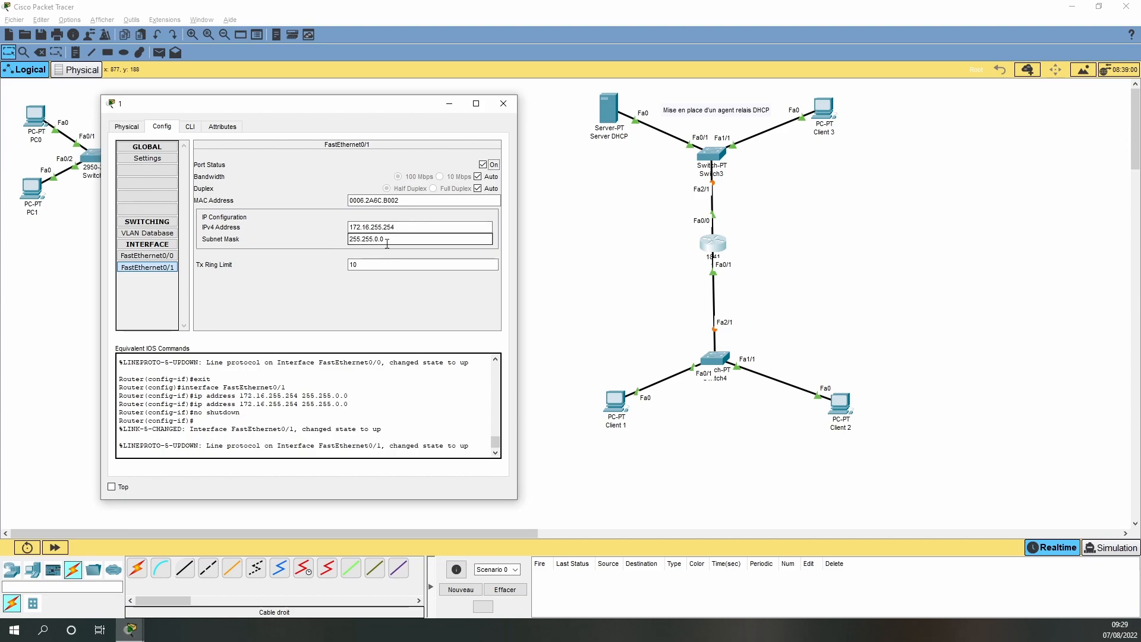
left_click(147, 255)
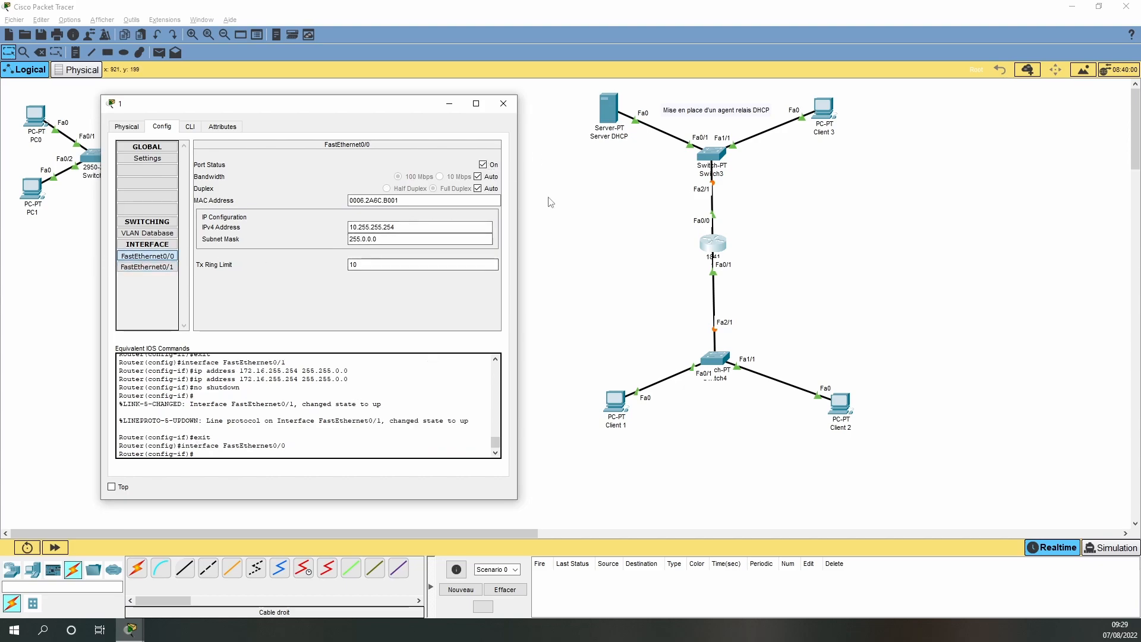
left_click(504, 105)
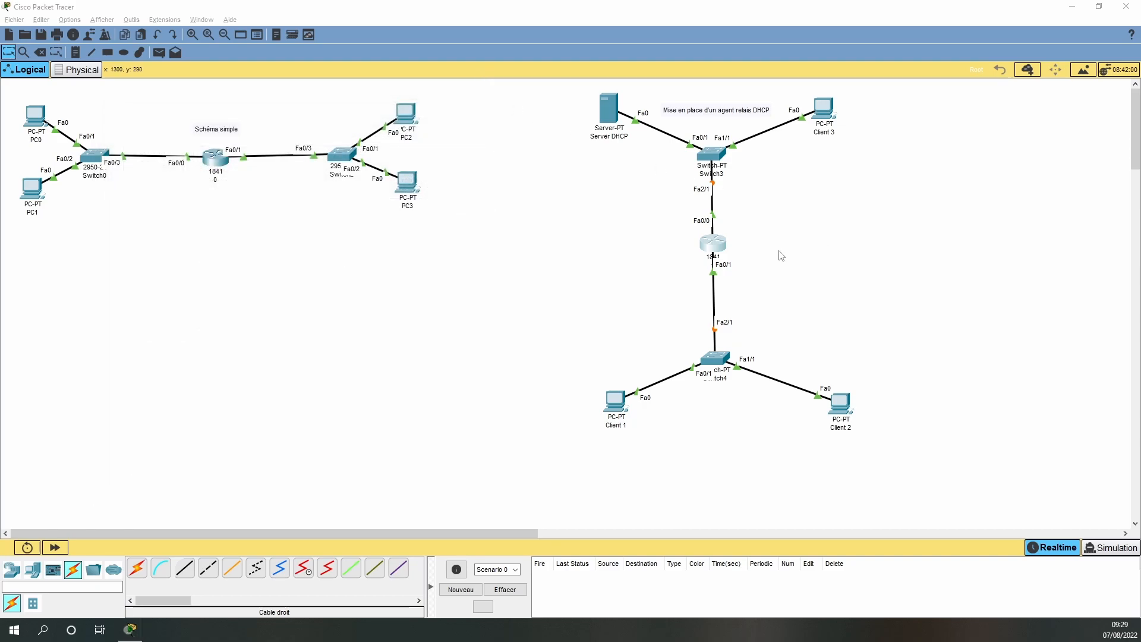
- Examine router 1's RIP and static route settings, and close its window
left_click(715, 244)
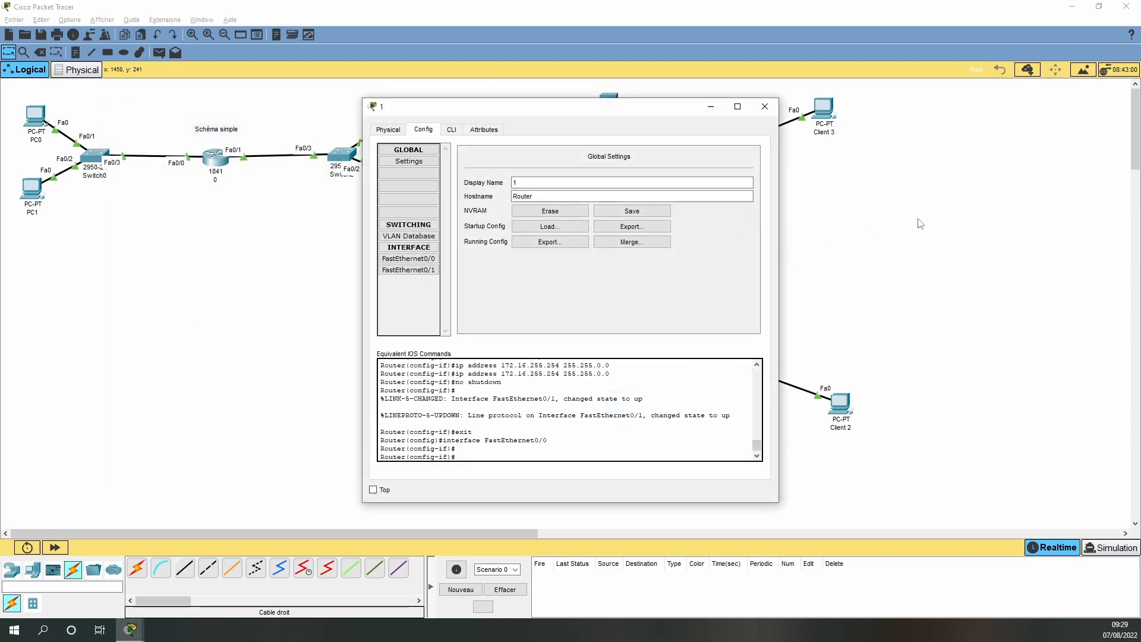
left_click(408, 212)
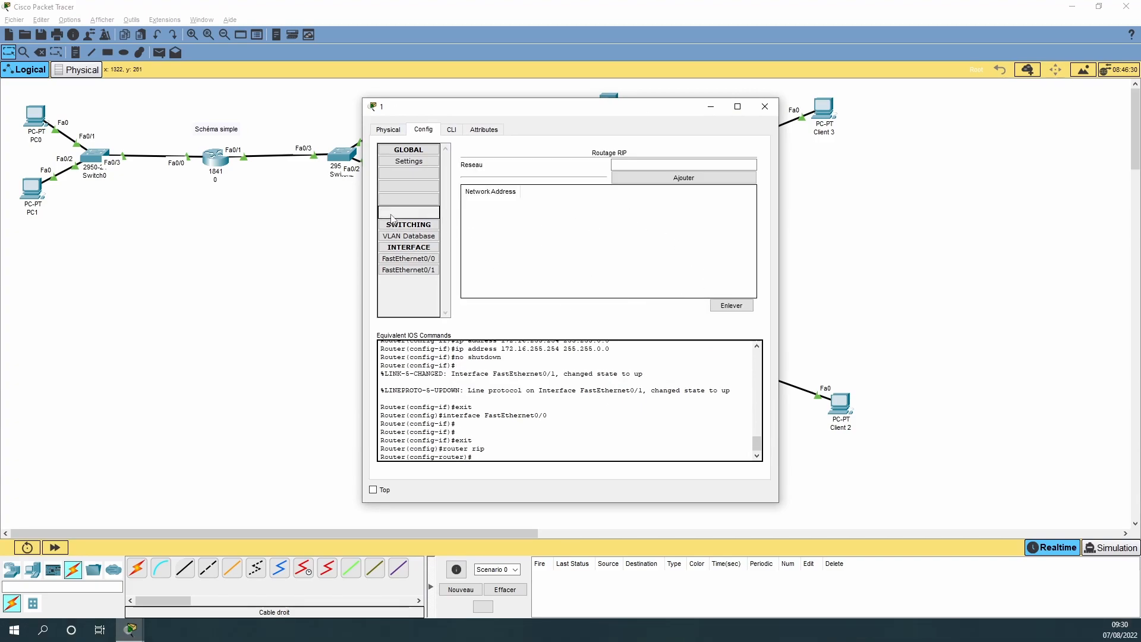
left_click(410, 199)
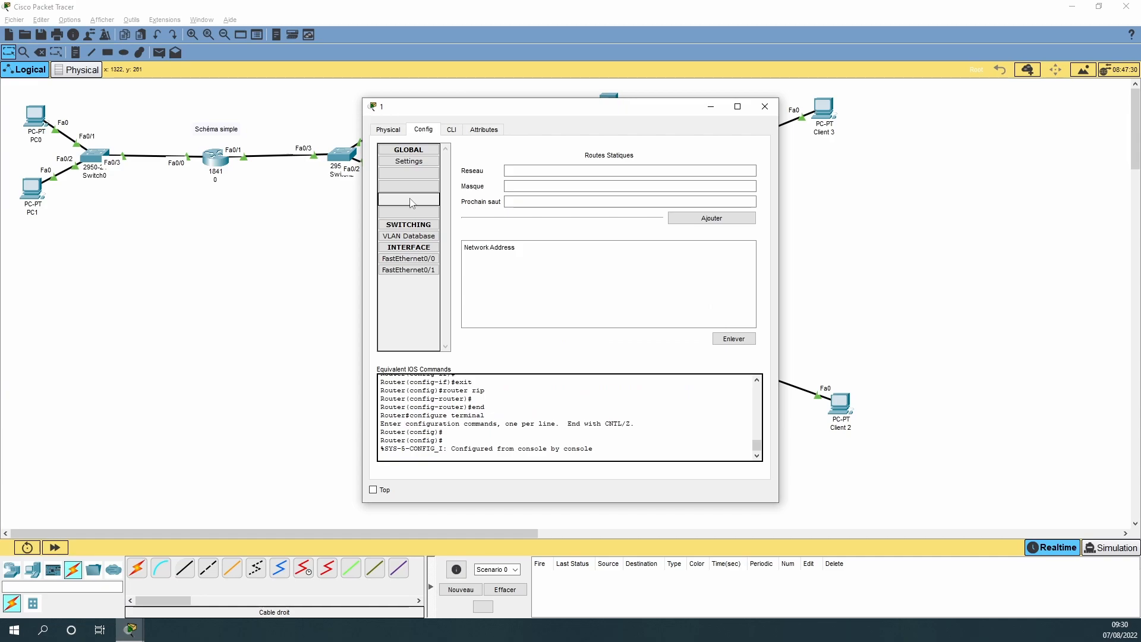
left_click(765, 108)
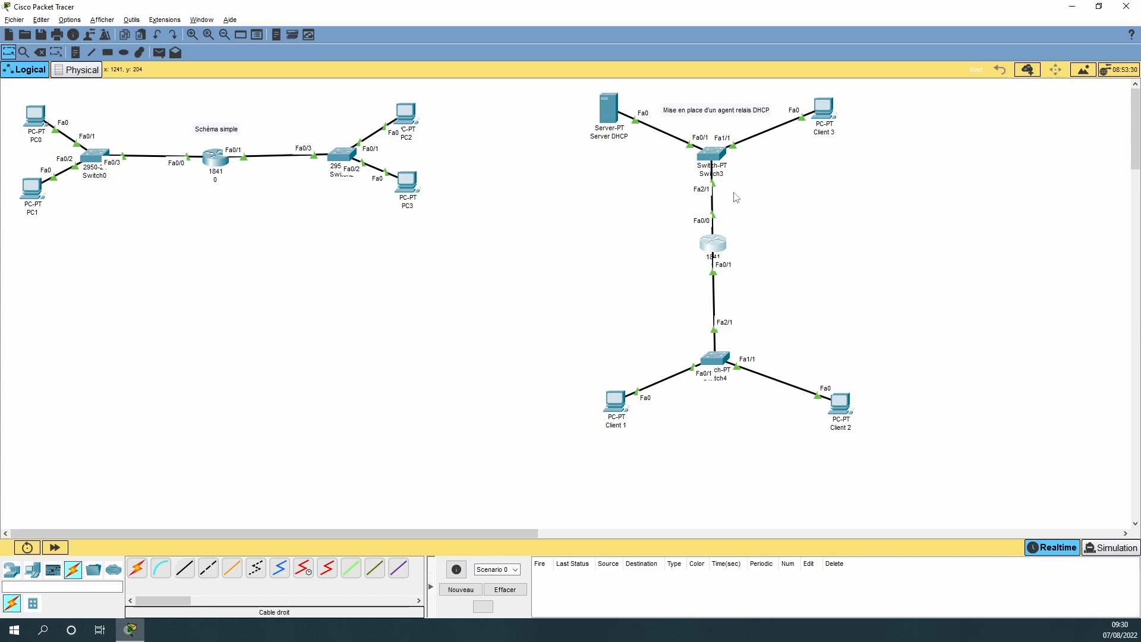
- Open Switch3's command line and enter privileged mode with enable and global configuration mode with conf t
left_click(713, 156)
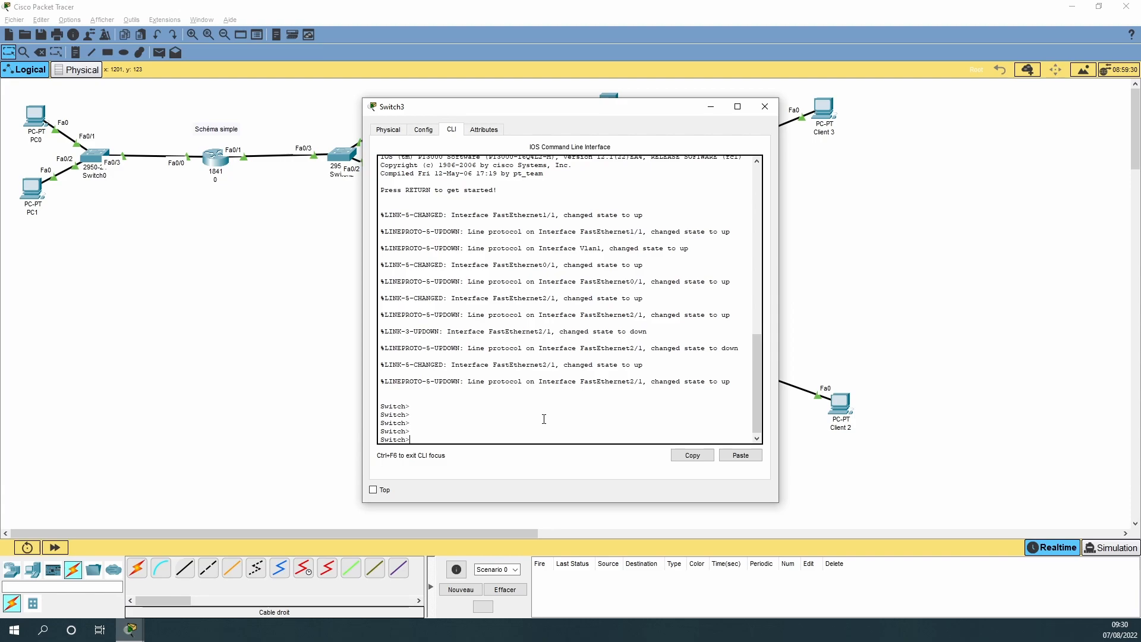
type("en")
key("Tab")
key("Return")
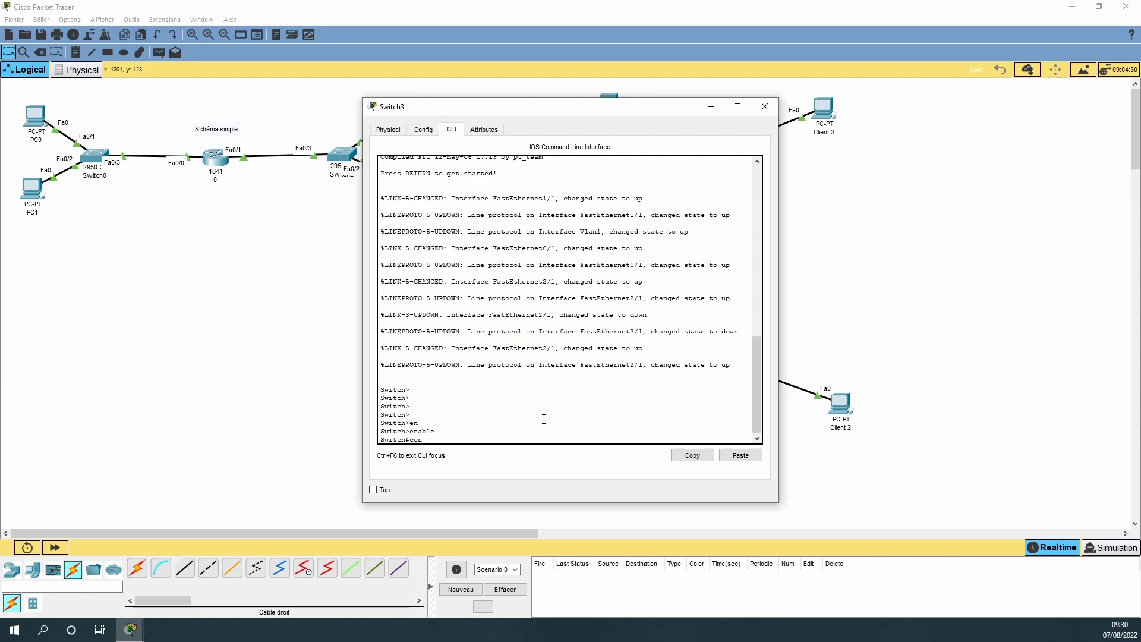
type("conf t")
key("Return")
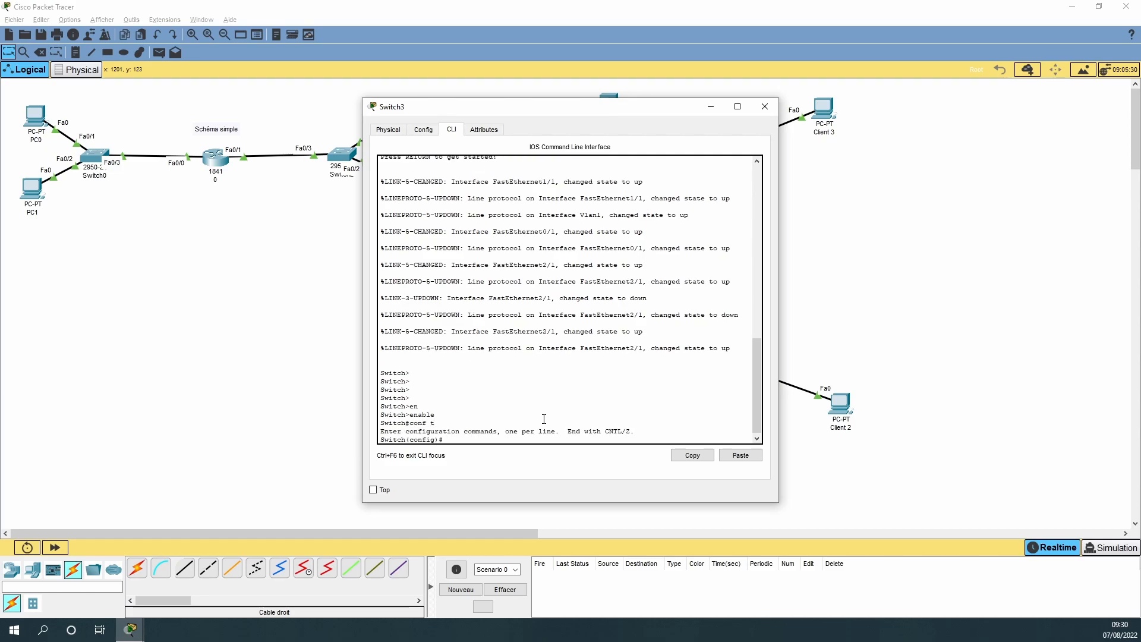
key("Return")
key("Return")
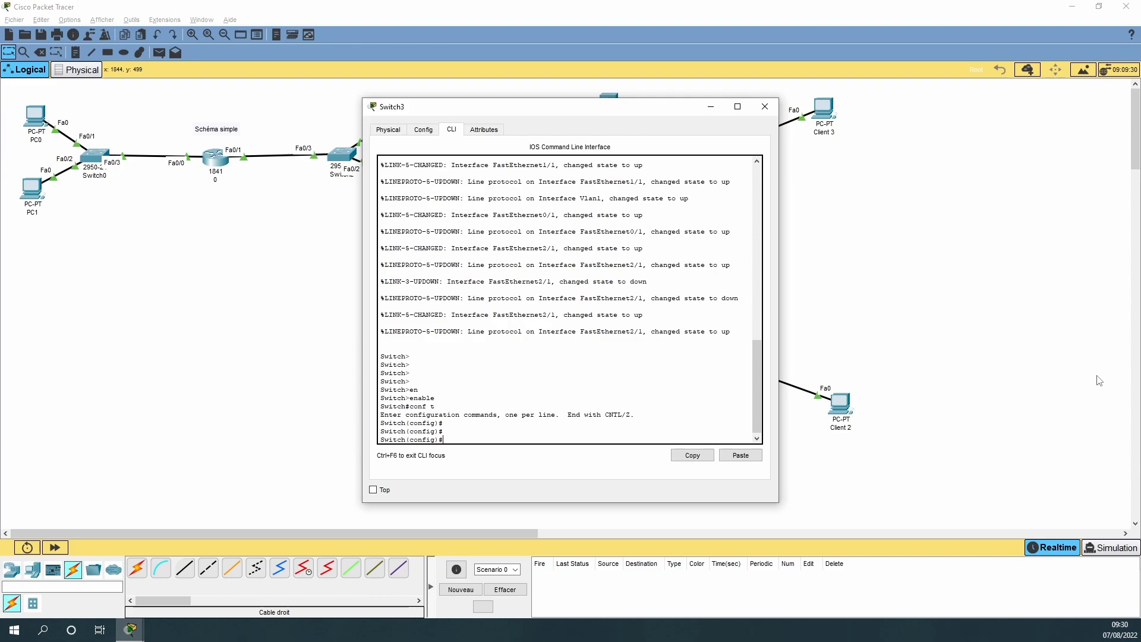
- Bring up interface vlan 1 on Switch3 with no shutdown, and exit back to privileged mode
type("inter")
key("Tab")
type("vla")
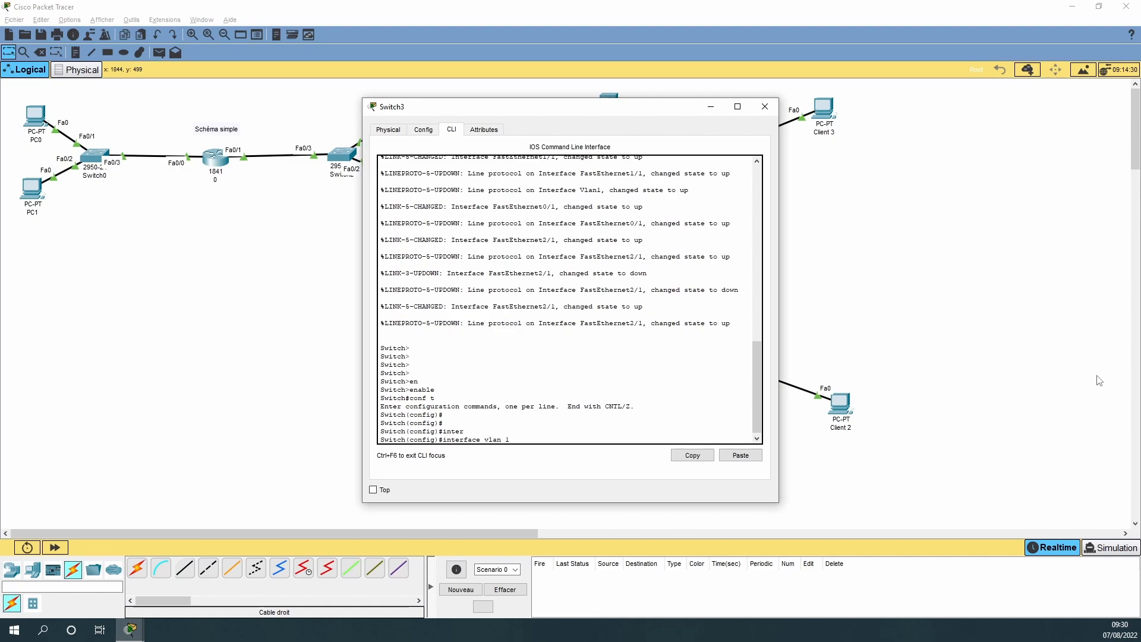
key("Return")
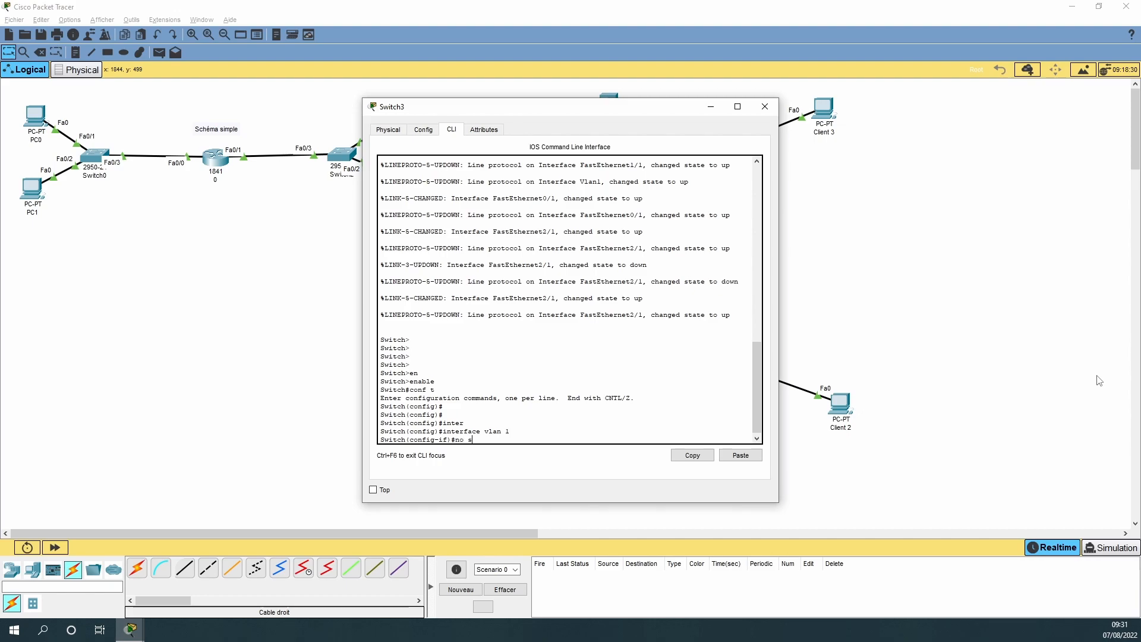
type("no sh")
key("Tab")
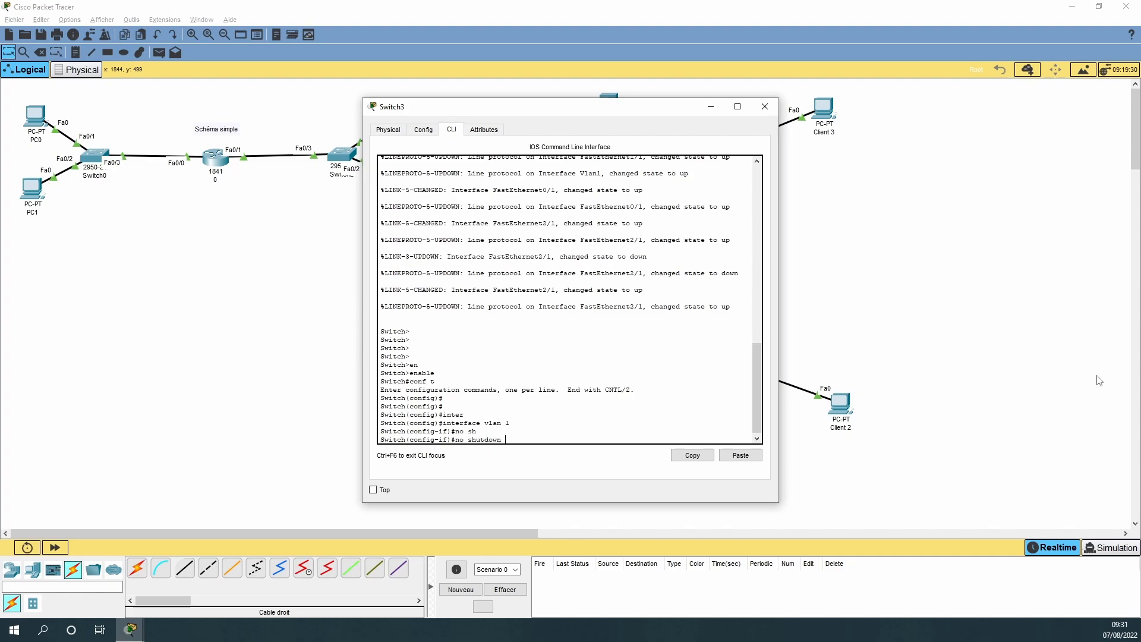
key("Return")
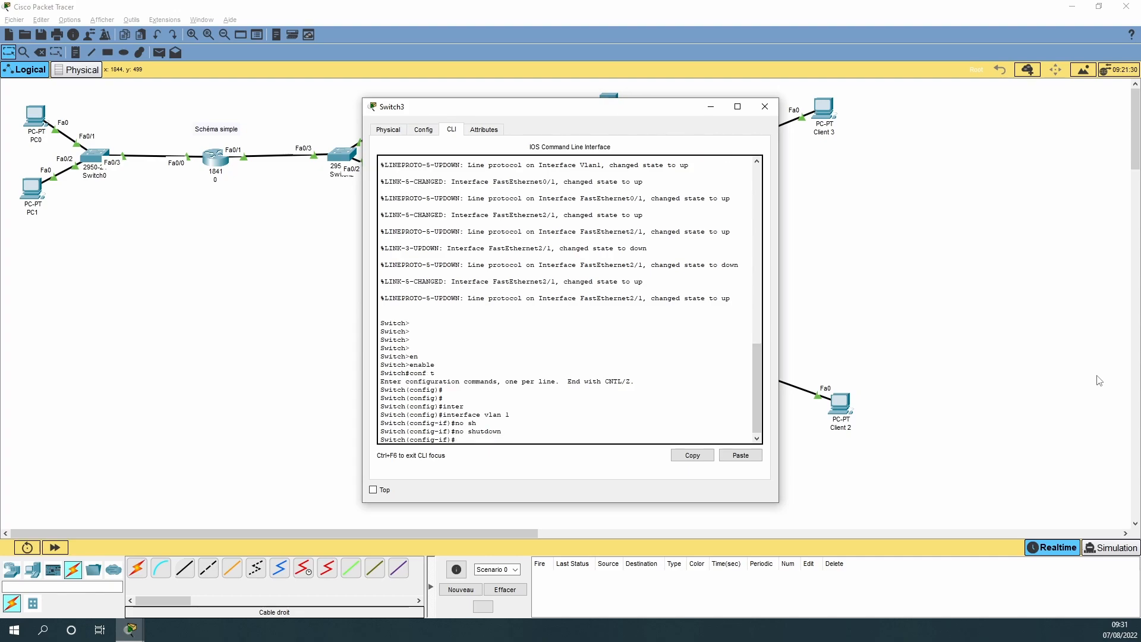
key("Return")
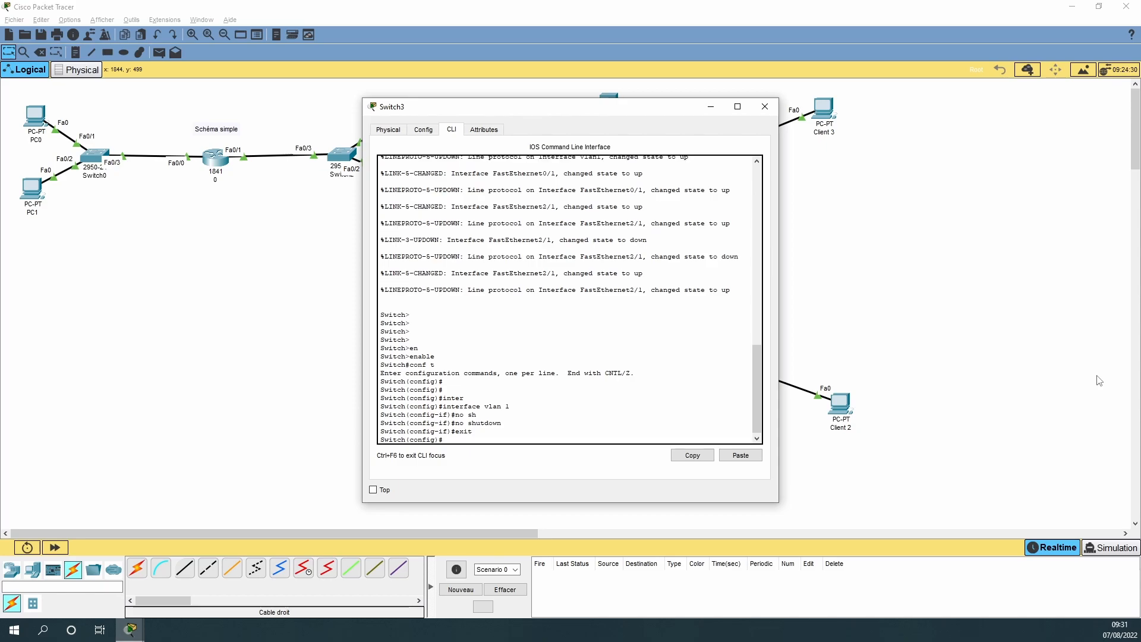
type("exit")
key("Return")
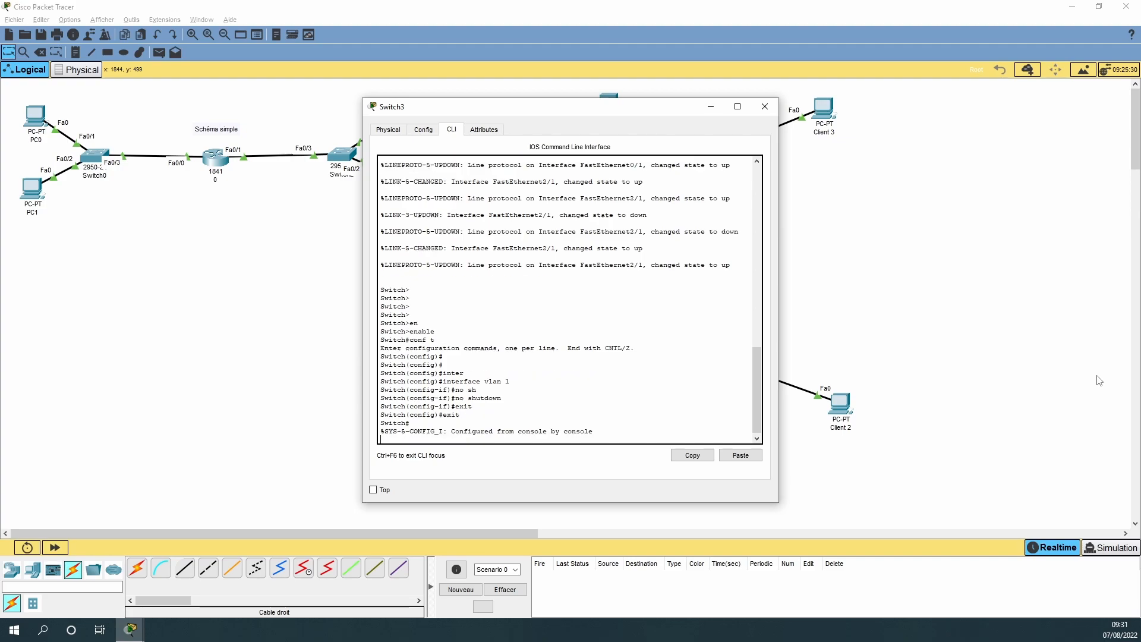
key("Return")
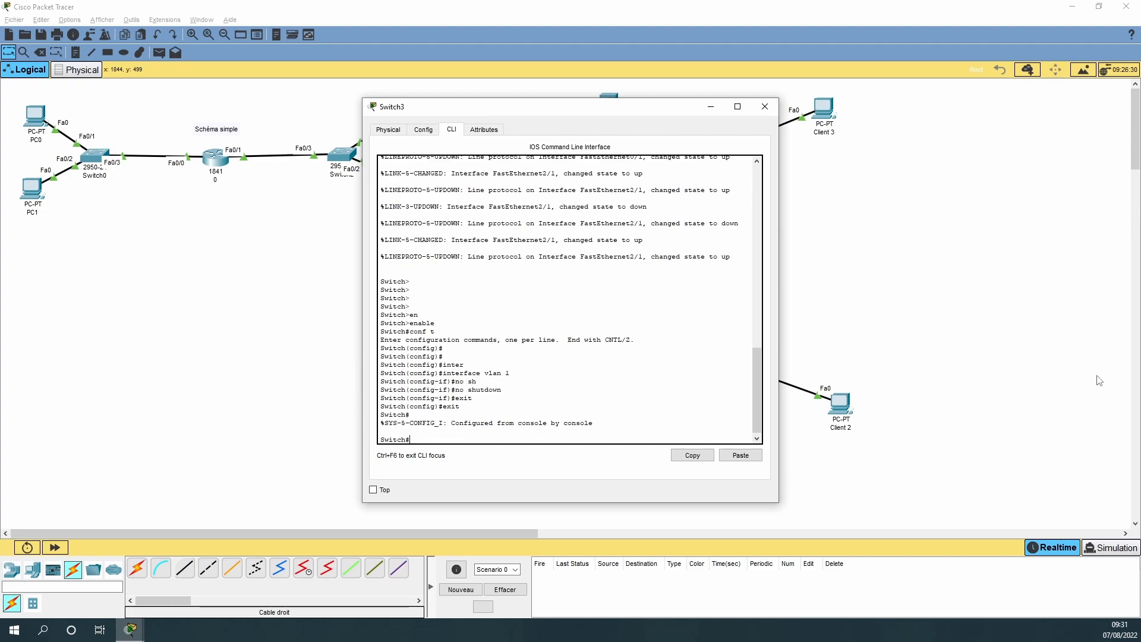
- Save Switch3's configuration with copy running-config startup-config, accepting the default destination filename, and close the switch's window
type("copy rubn")
key("Tab")
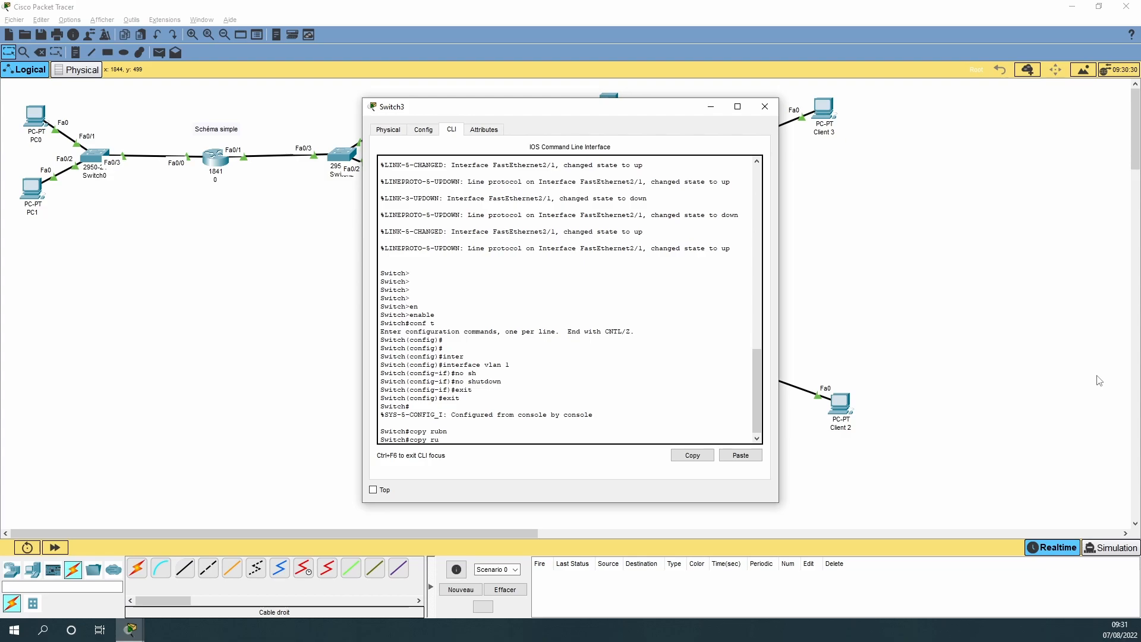
type("n")
key("Tab")
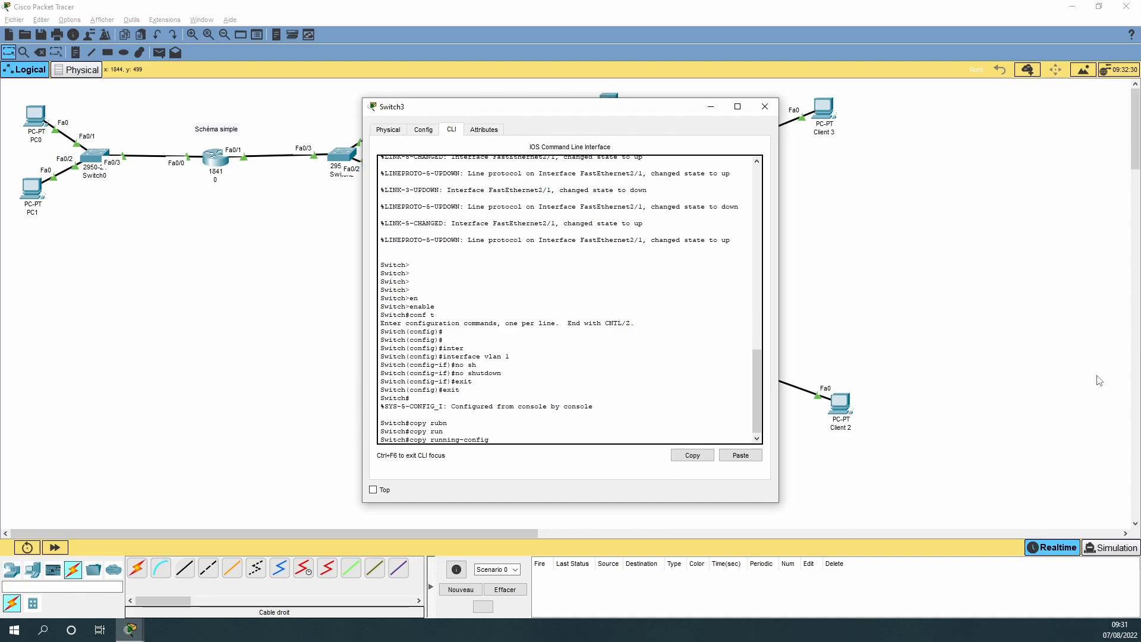
type("st")
key("Tab")
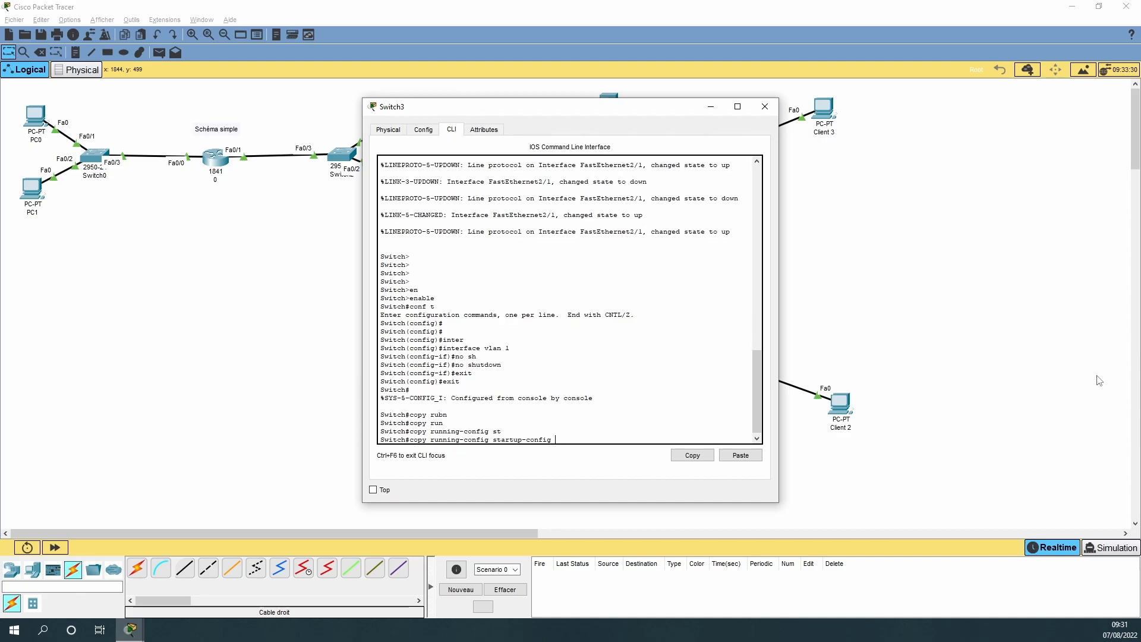
key("Return")
key("Return")
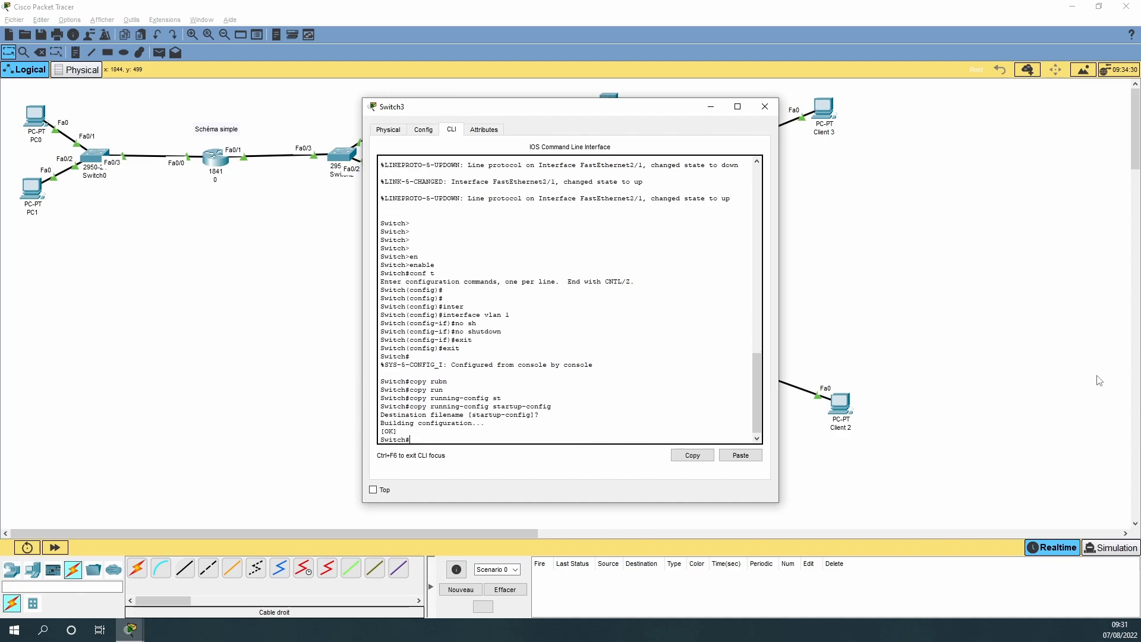
key("Return")
key("Return")
key("Return")
key("Return")
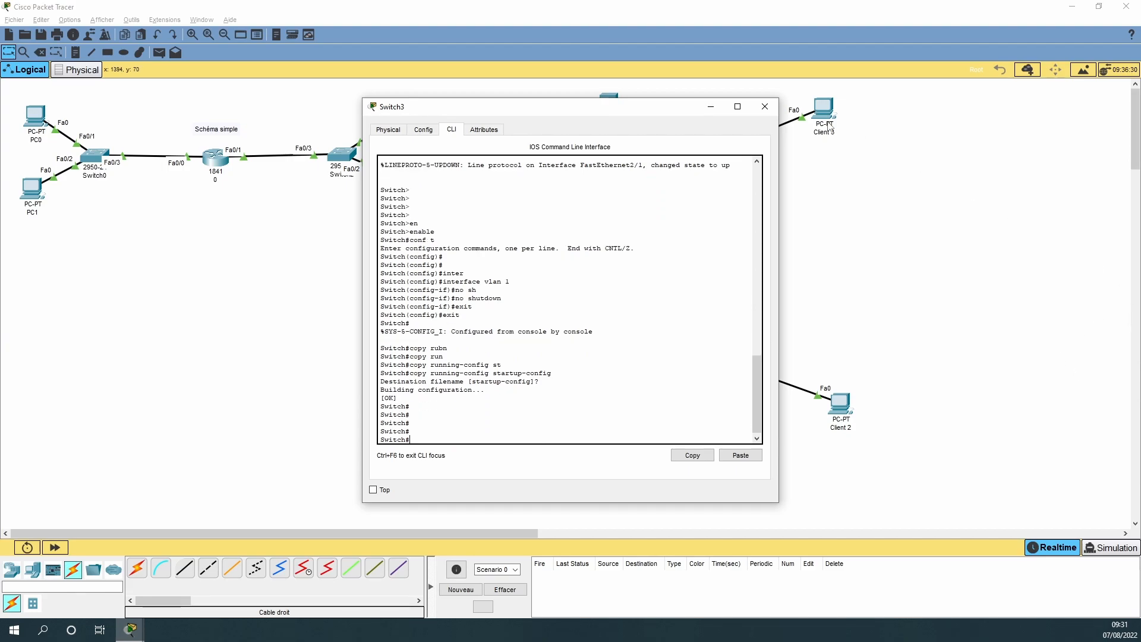
left_click(773, 111)
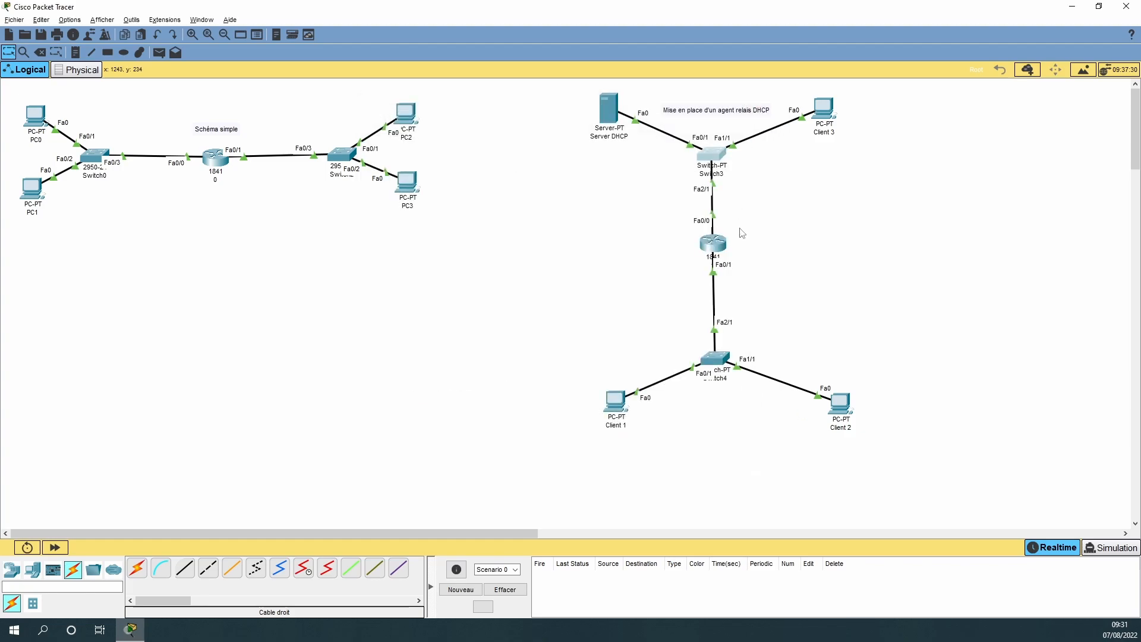
- Open Switch4's command line and enter privileged mode with enable
left_click(720, 361)
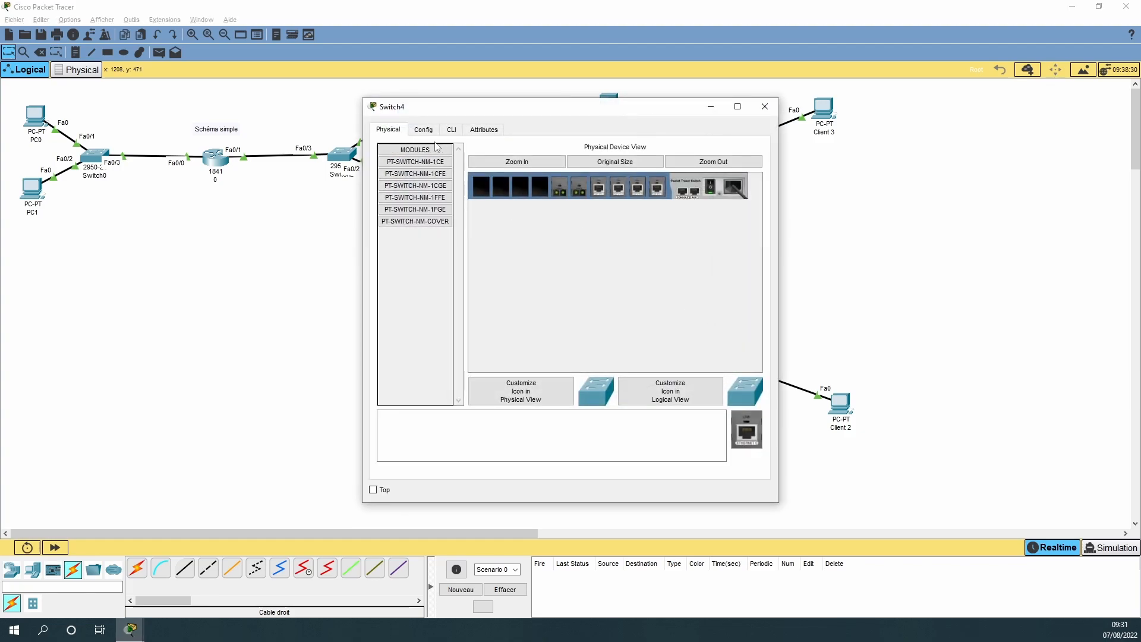
left_click(452, 130)
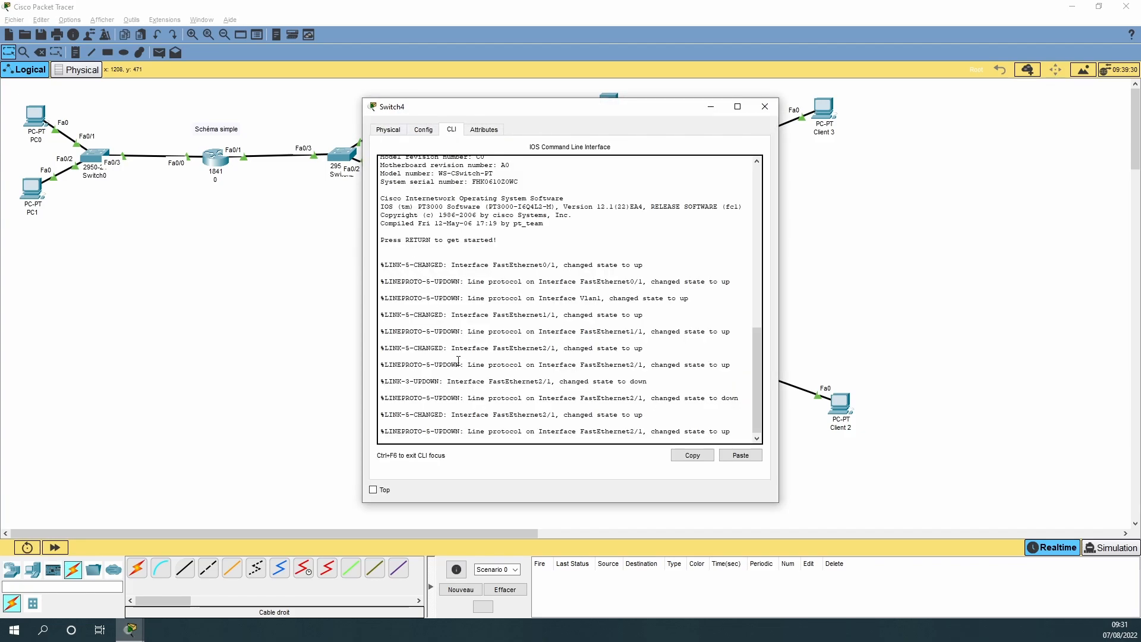
left_click_drag(460, 371, 503, 378)
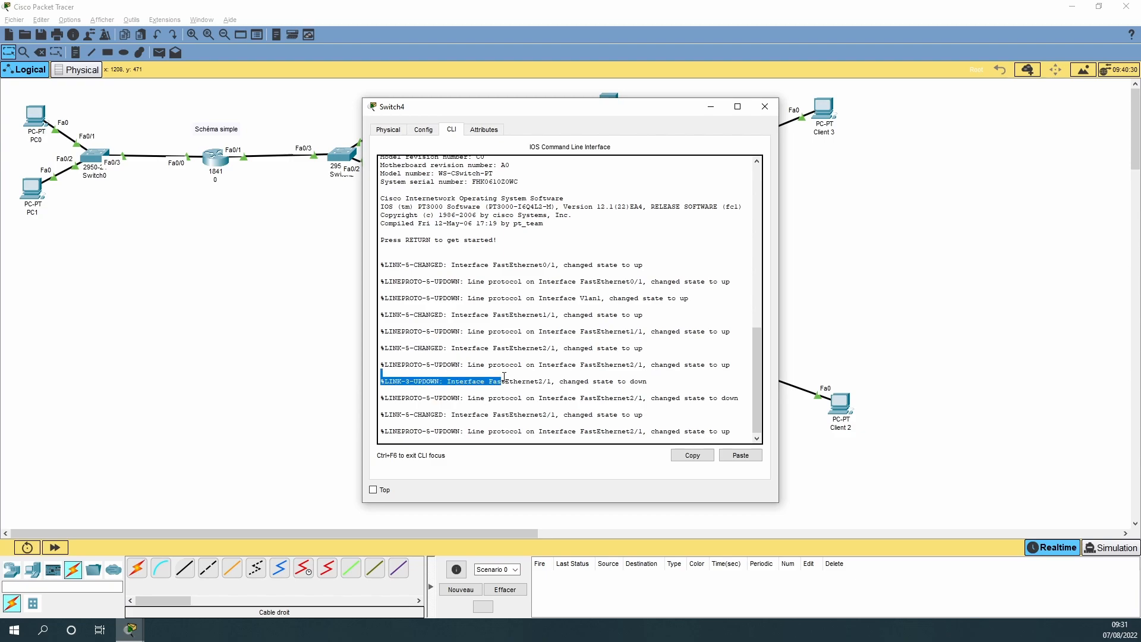
key("Return")
key("Return")
key("Return")
key("Return")
type("en")
key("Tab")
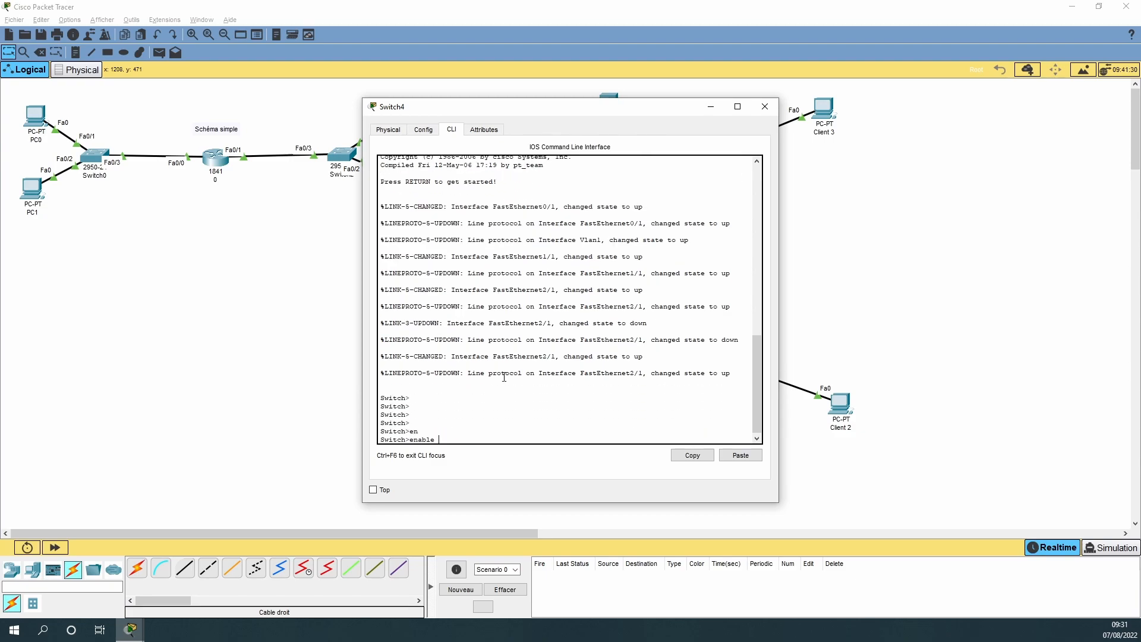
key("Return")
- Enter global configuration mode on Switch4 with conf t
type("con f")
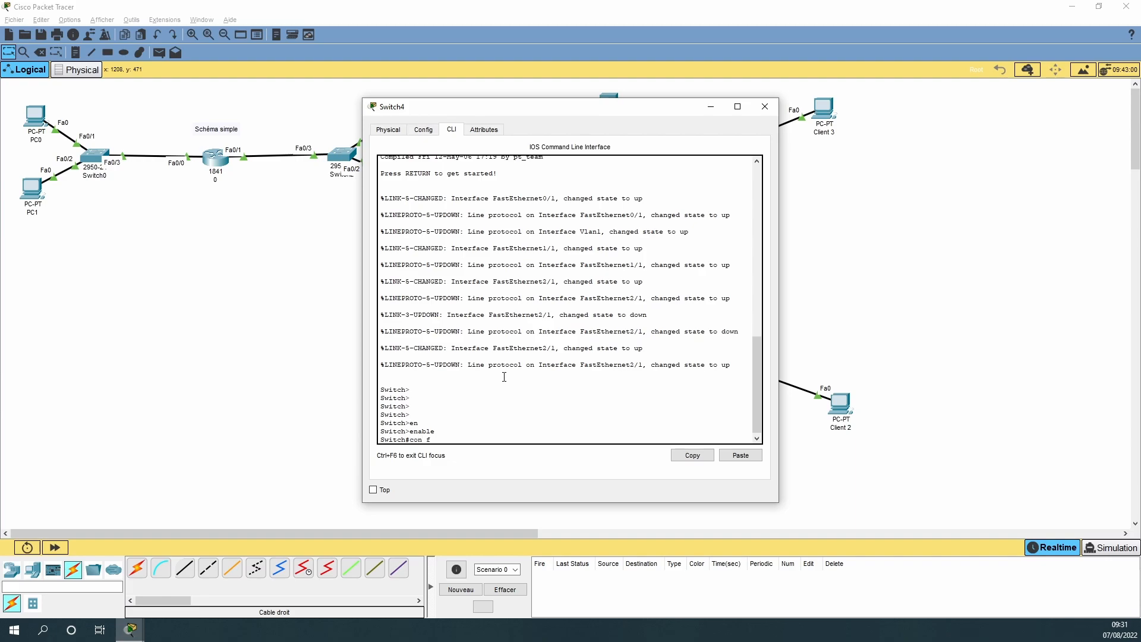
key("Return")
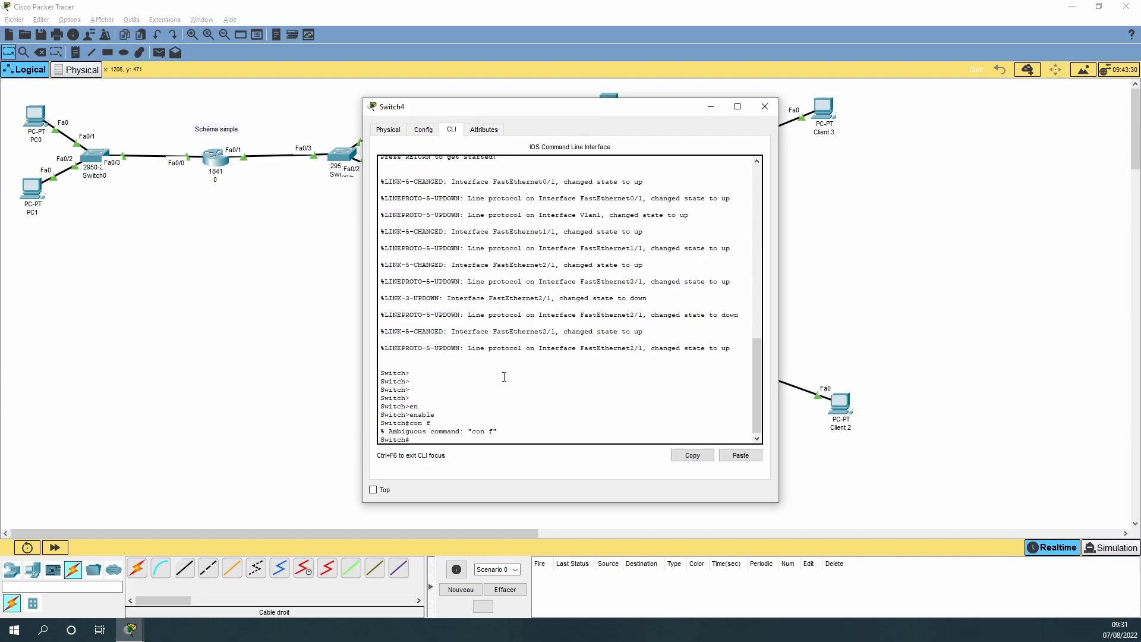
key("Up")
type("t")
key("Return")
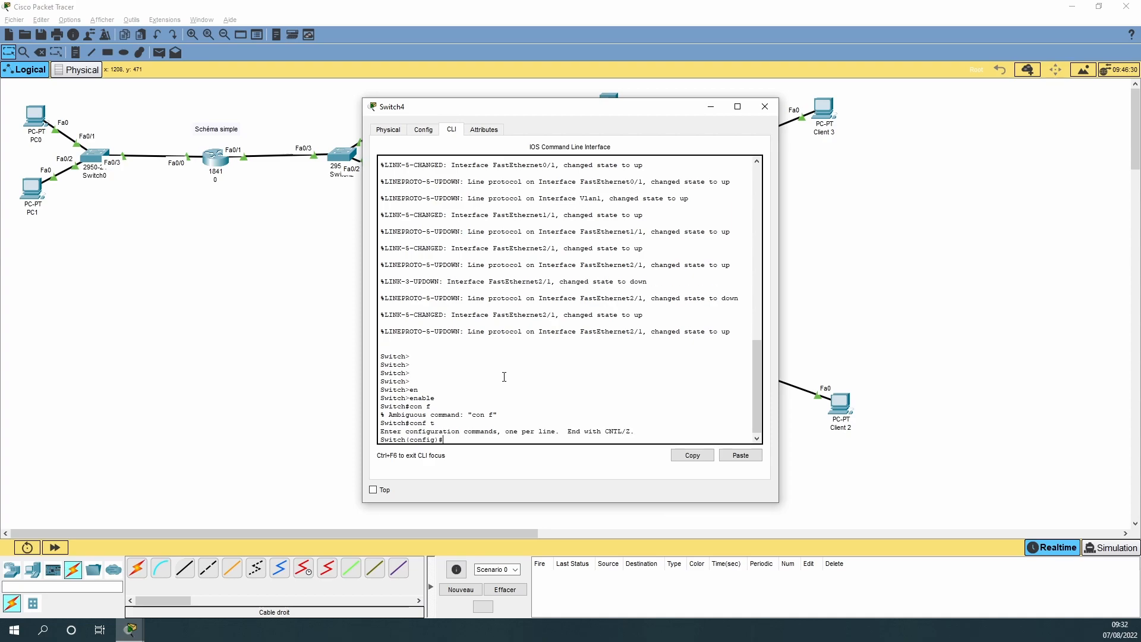
key("Return")
key("Return")
key("Return")
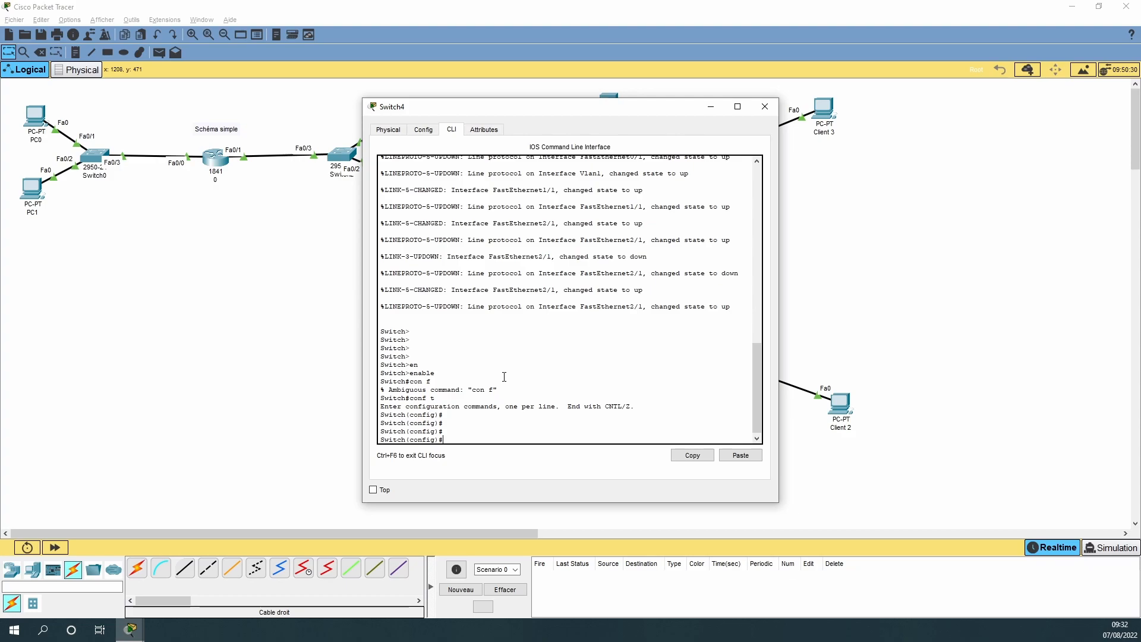
- Bring up interface vlan 1 on Switch4 with no shutdown
type("inter")
key("Tab")
type("v")
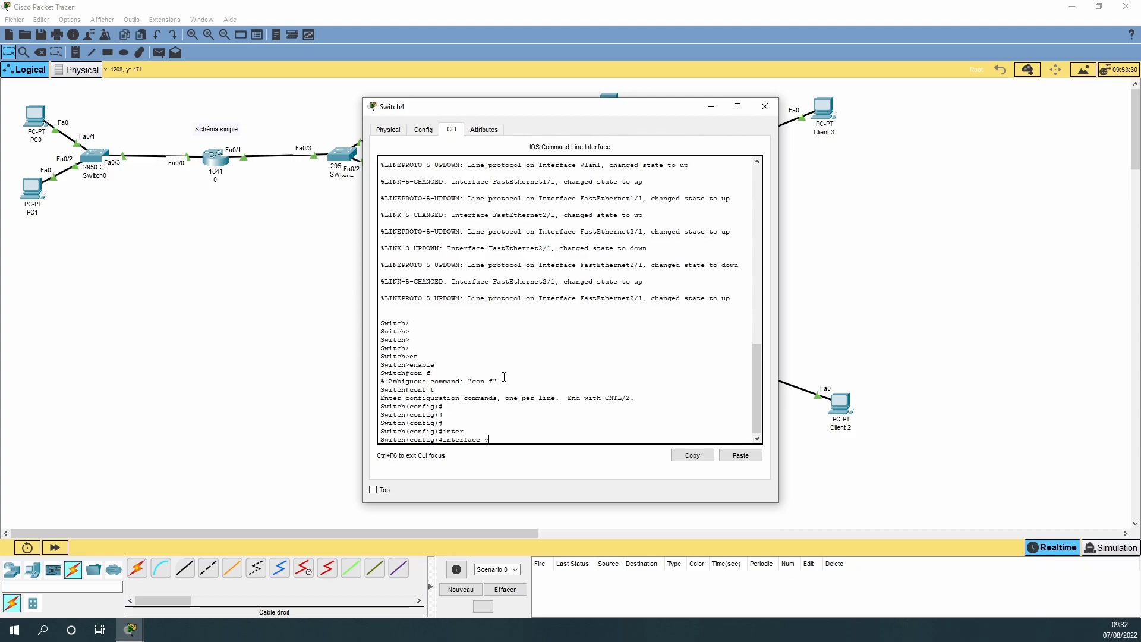
type("la 1")
key("Return")
type("interface vla")
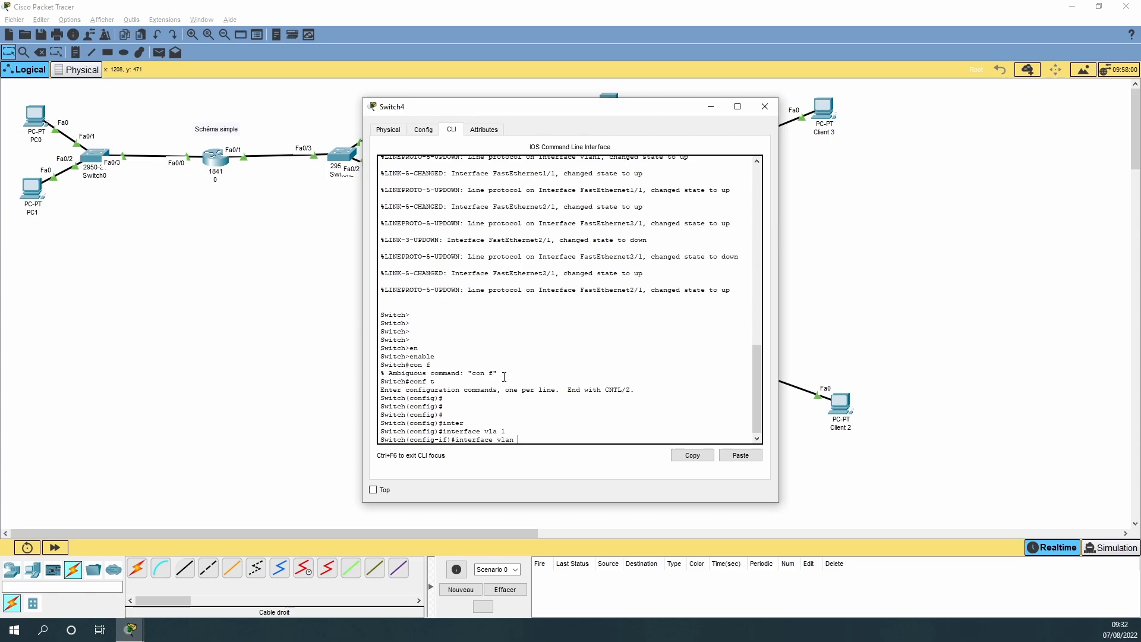
type("n 1")
key("Return")
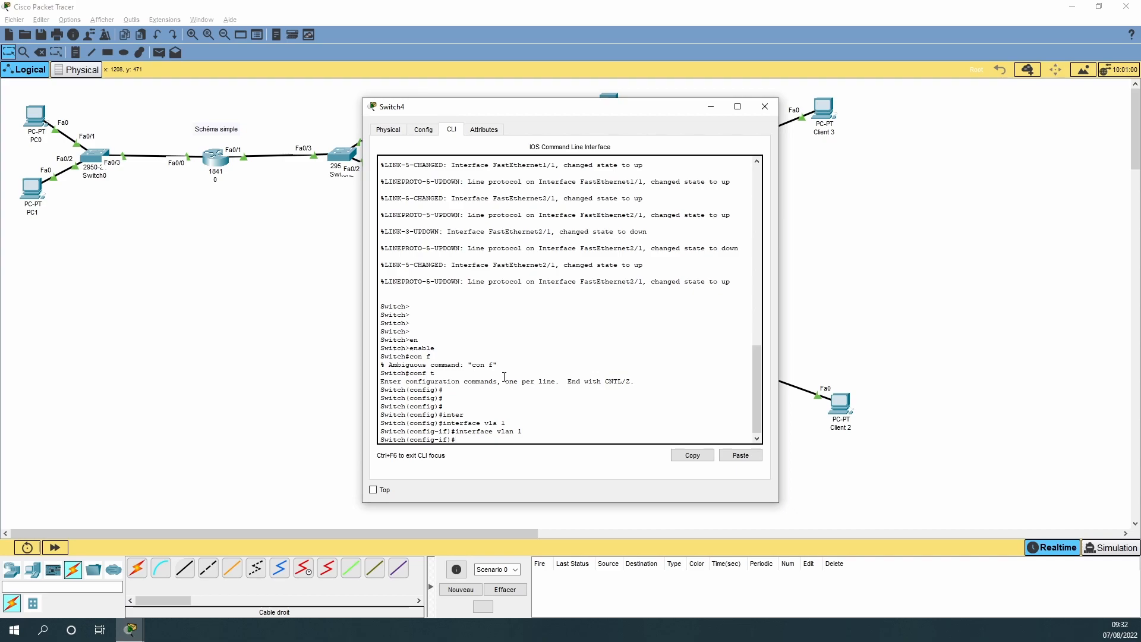
type("no sh")
key("Tab")
key("Return")
- Exit Switch4's interface and global configuration modes to return to privileged mode
type("exi")
key("Return")
type("exit")
key("Return")
key("Return")
key("Return")
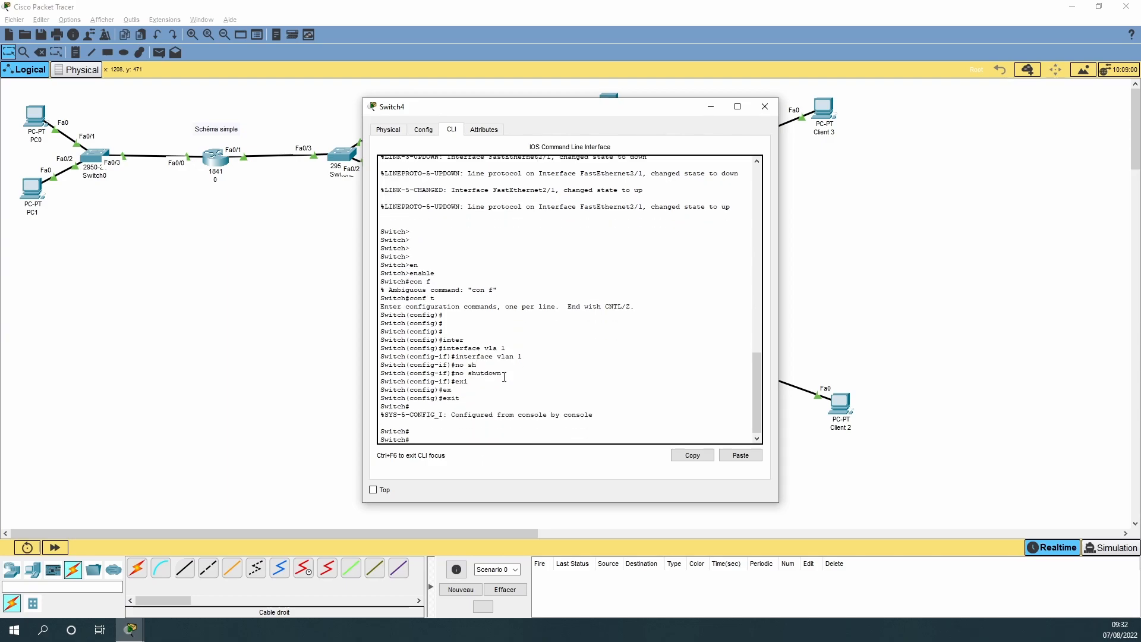
- Save Switch4's configuration with copy running-config startup-config, accepting the default destination filename
type("copy run")
key("Tab")
type("st")
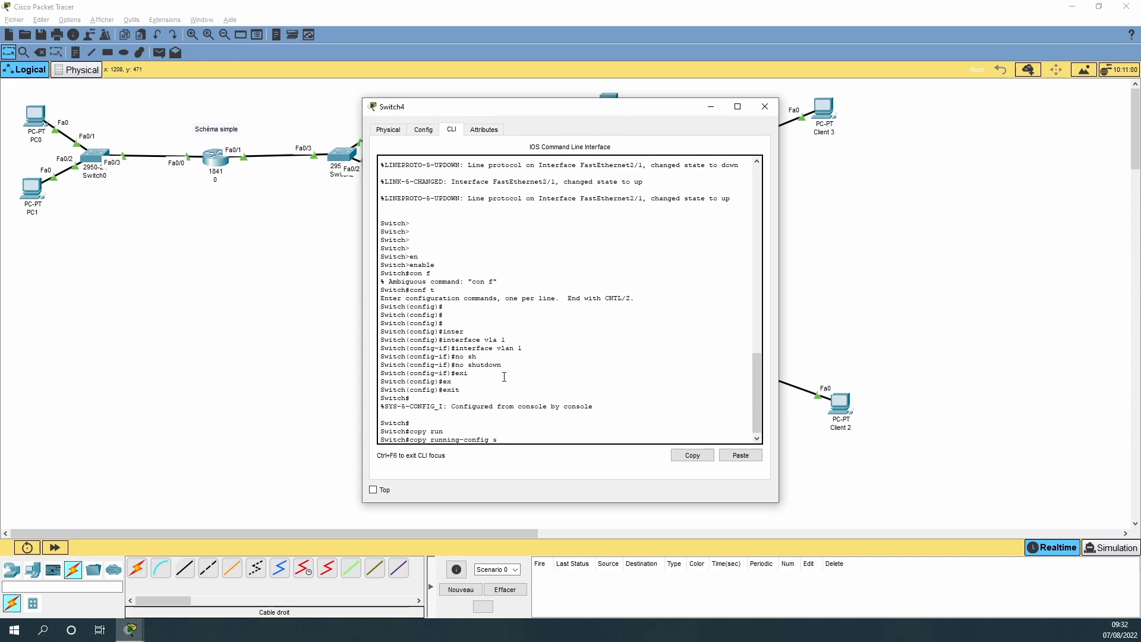
key("Tab")
key("Return")
key("Return")
key("Return")
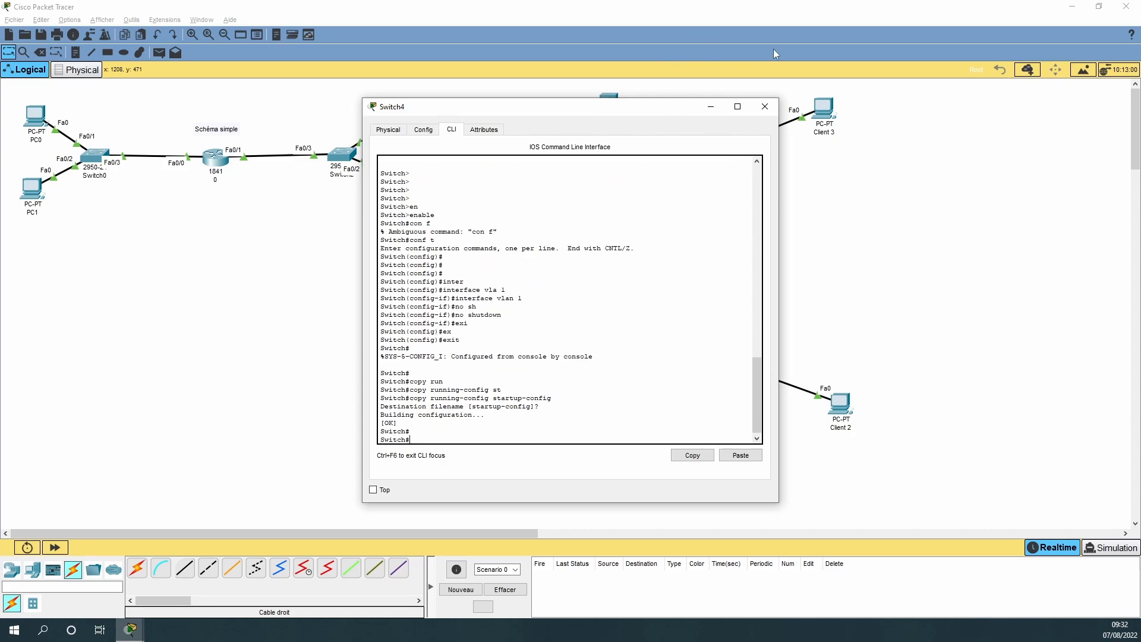
- Close Switch4's window and review router 1's FastEthernet0/0 and FastEthernet0/1 interface settings
left_click(762, 108)
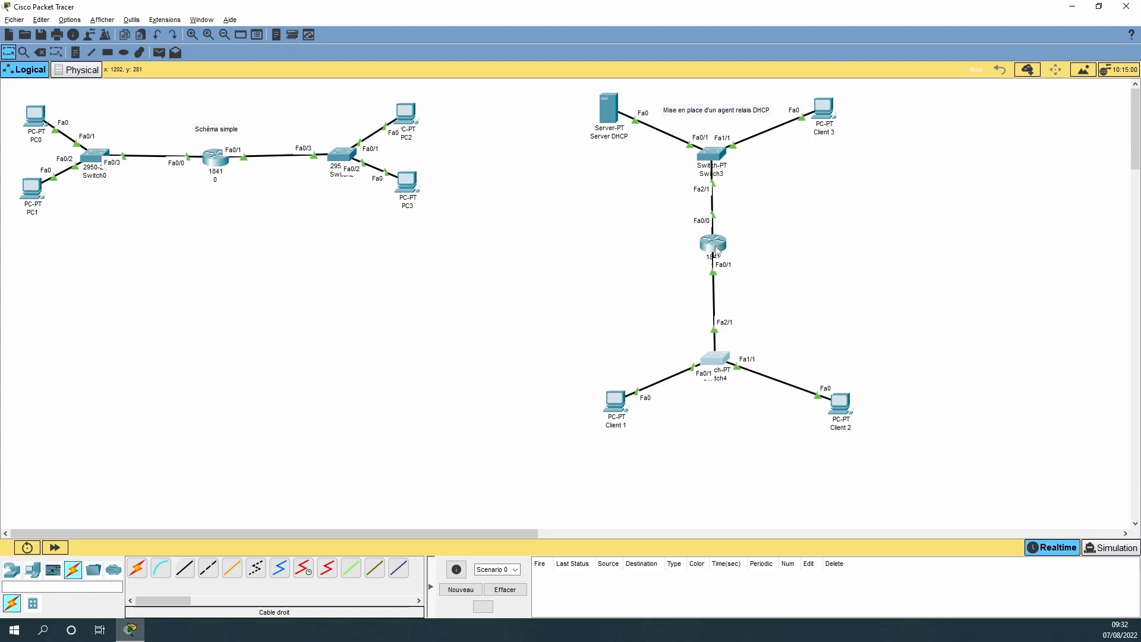
left_click(715, 245)
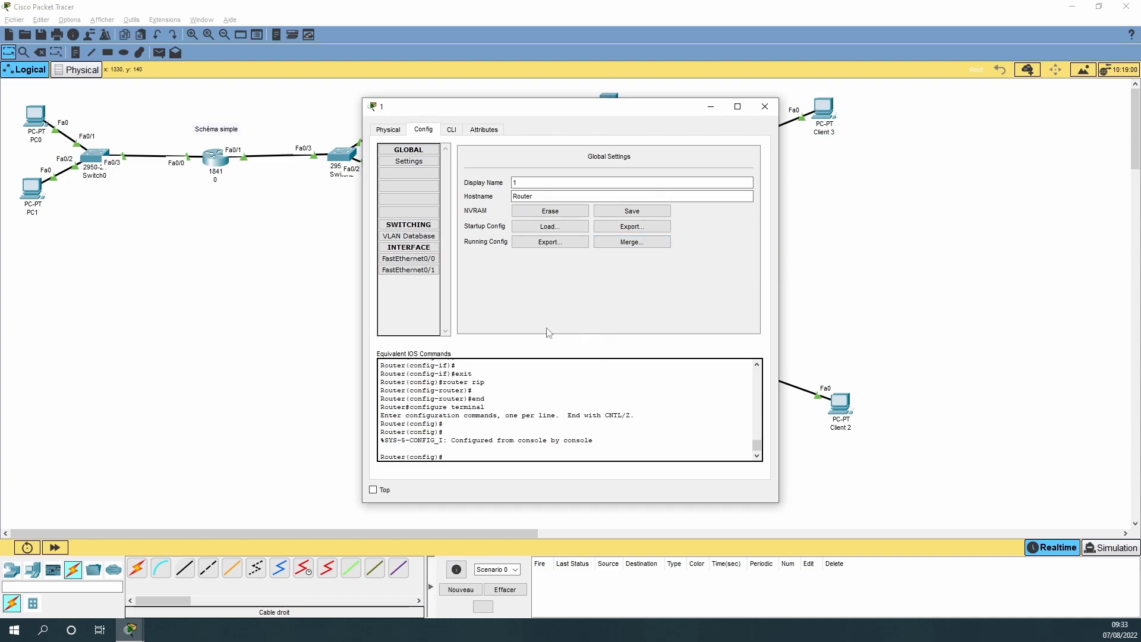
left_click(414, 260)
left_click(410, 271)
left_click_drag(601, 113, 390, 103)
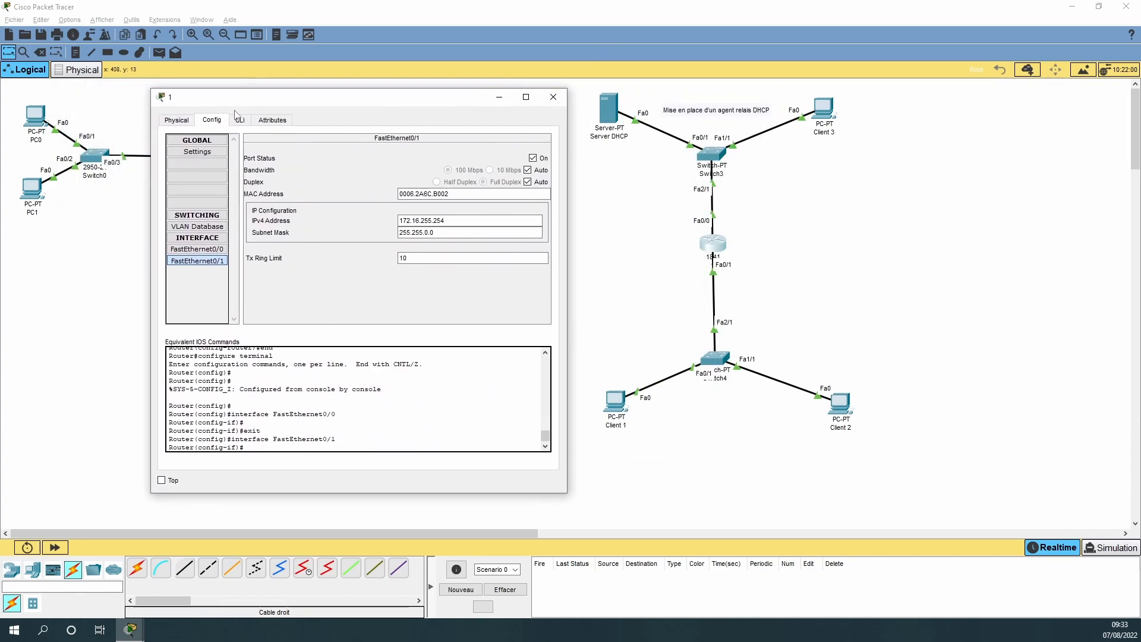
- Open router 1's command line and exit interface configuration mode to global configuration mode
left_click(240, 120)
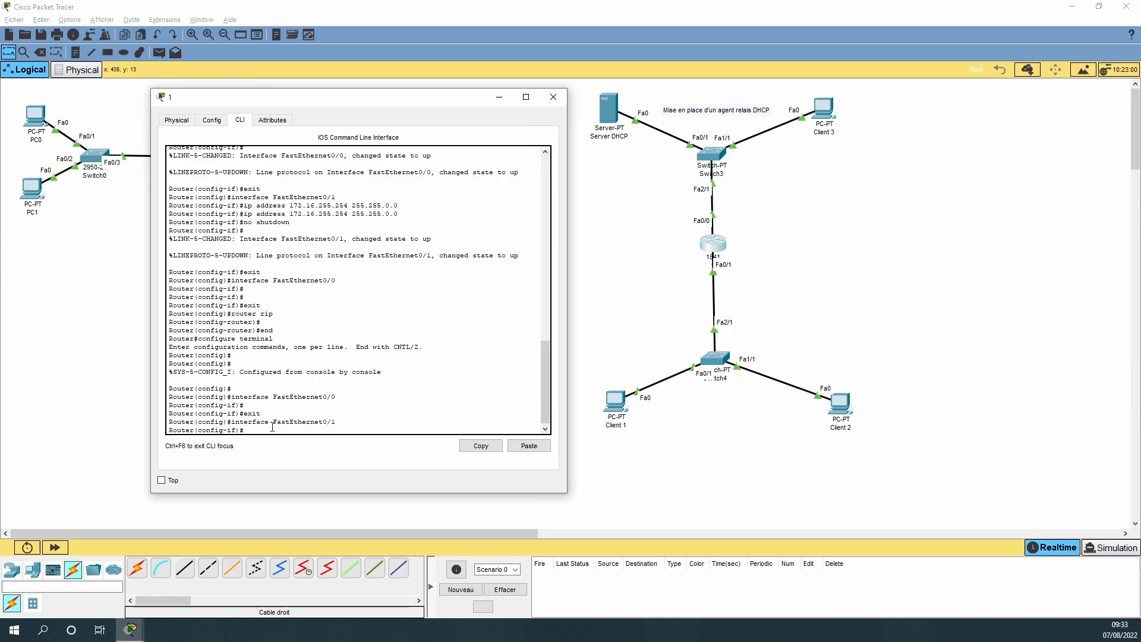
type("eixrt")
key("BackSpace")
key("BackSpace")
type("it")
key("Return")
key("Return")
key("Return")
key("Return")
key("Return")
key("Return")
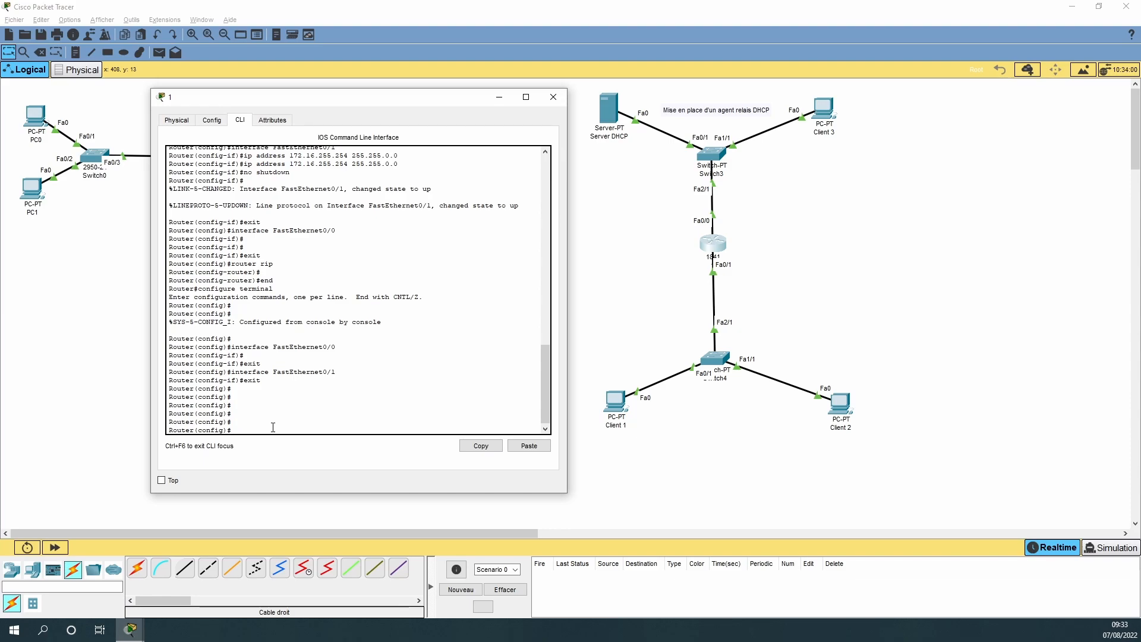
- Try to set the ip helper-address 10.255.255.253 from router 1's global configuration mode
type("ip jep")
key("Return")
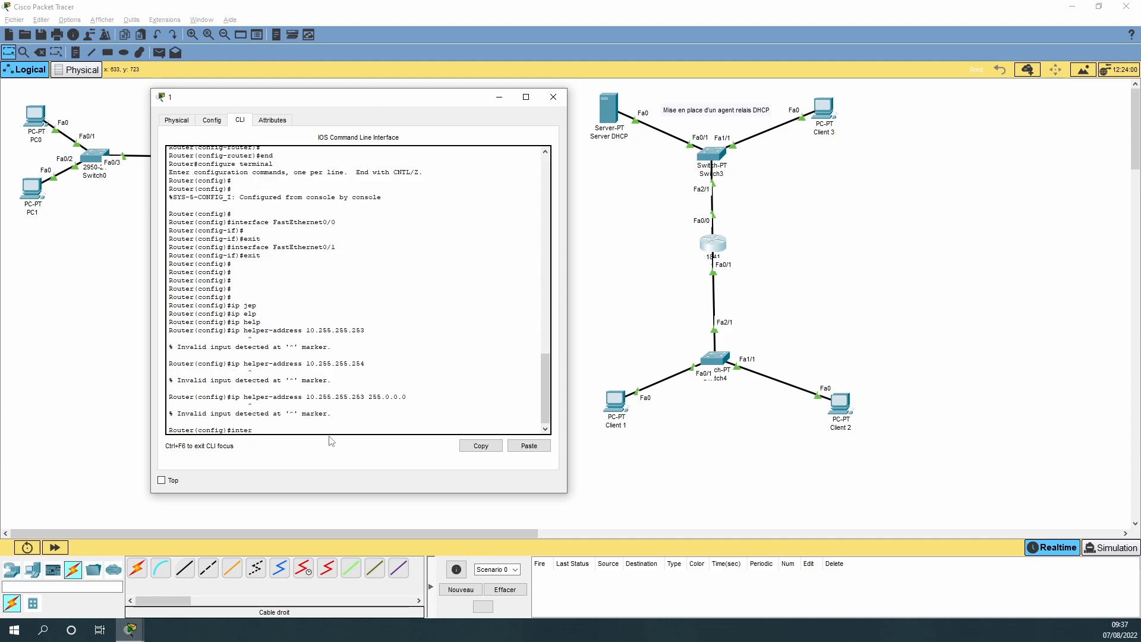
- Enter configuration mode for interface fastEthernet 0/1 on router 1
key("Tab")
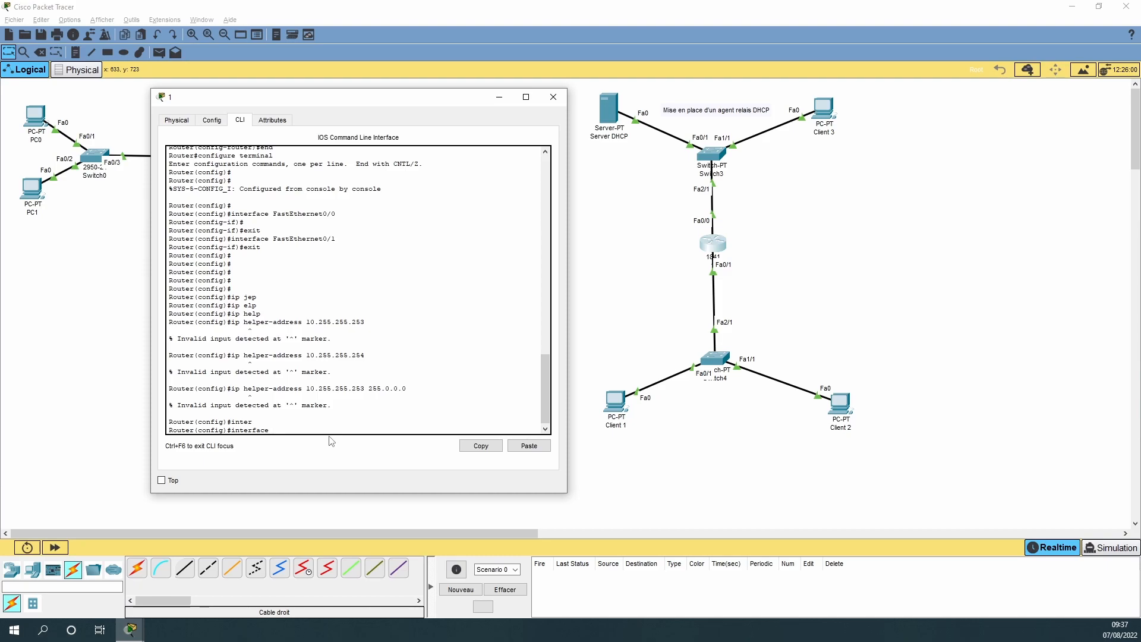
type("fas")
key("Tab")
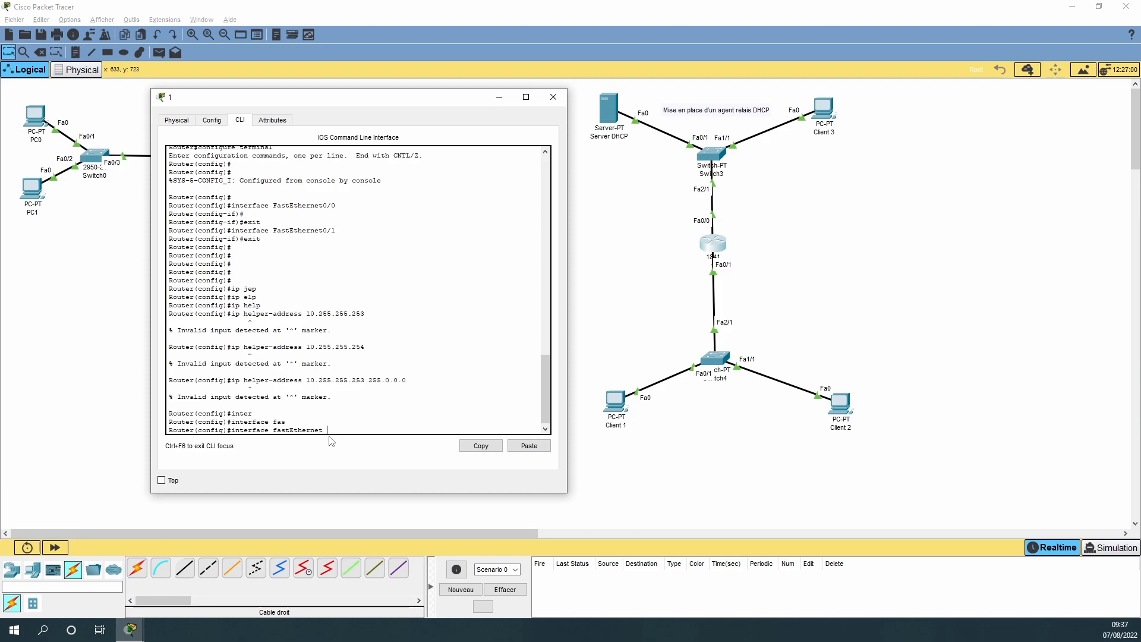
type("0/1")
key("Return")
- Set the DHCP relay on router 1's FastEthernet 0/1 with ip helper-address 10.255.255.253
key("Up")
key("Up")
key("BackSpace")
key("BackSpace")
key("BackSpace")
key("BackSpace")
key("BackSpace")
key("BackSpace")
key("BackSpace")
key("BackSpace")
key("BackSpace")
key("BackSpace")
key("BackSpace")
key("BackSpace")
key("BackSpace")
key("BackSpace")
key("BackSpace")
key("BackSpace")
key("BackSpace")
key("BackSpace")
key("BackSpace")
key("BackSpace")
key("BackSpace")
key("BackSpace")
key("BackSpace")
key("BackSpace")
type("ip hel")
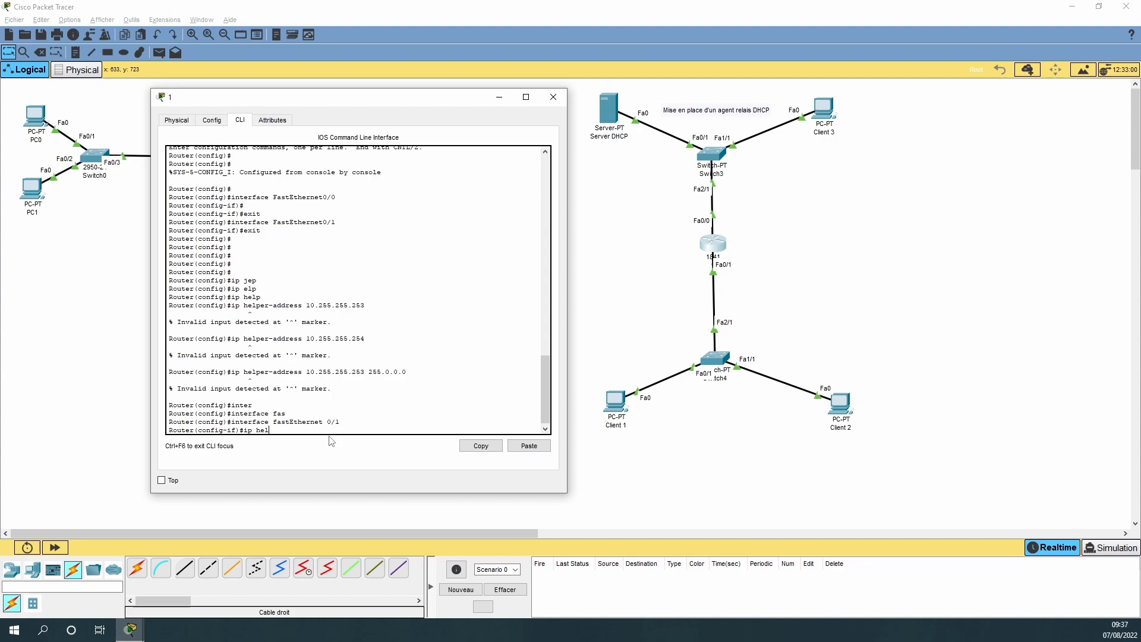
key("Tab")
type("per-address 10.255.255.254")
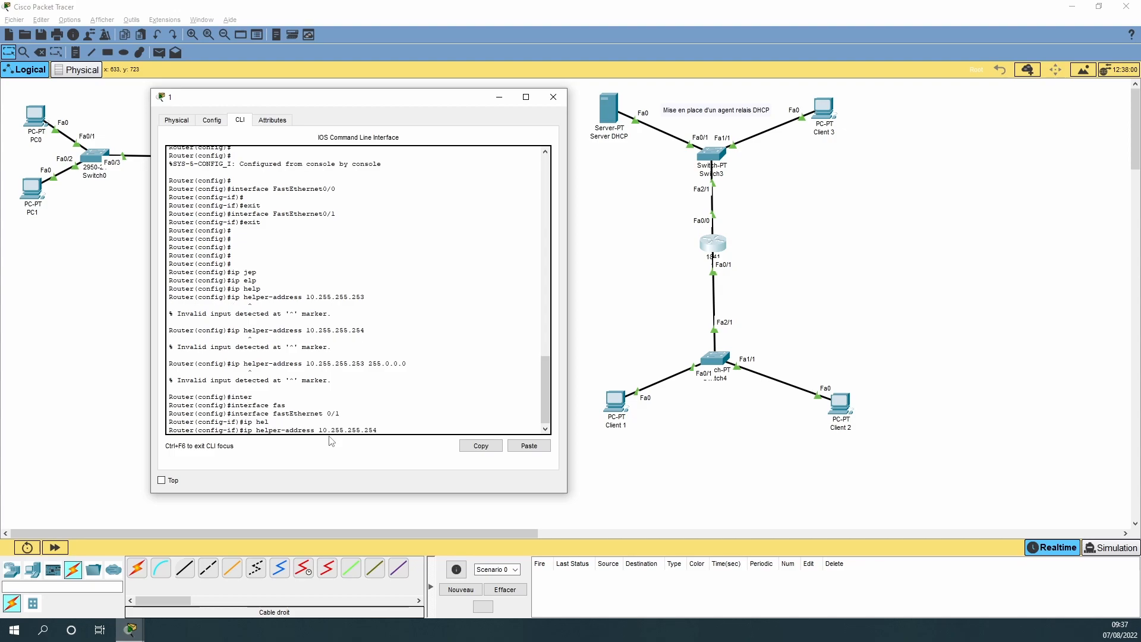
key("Return")
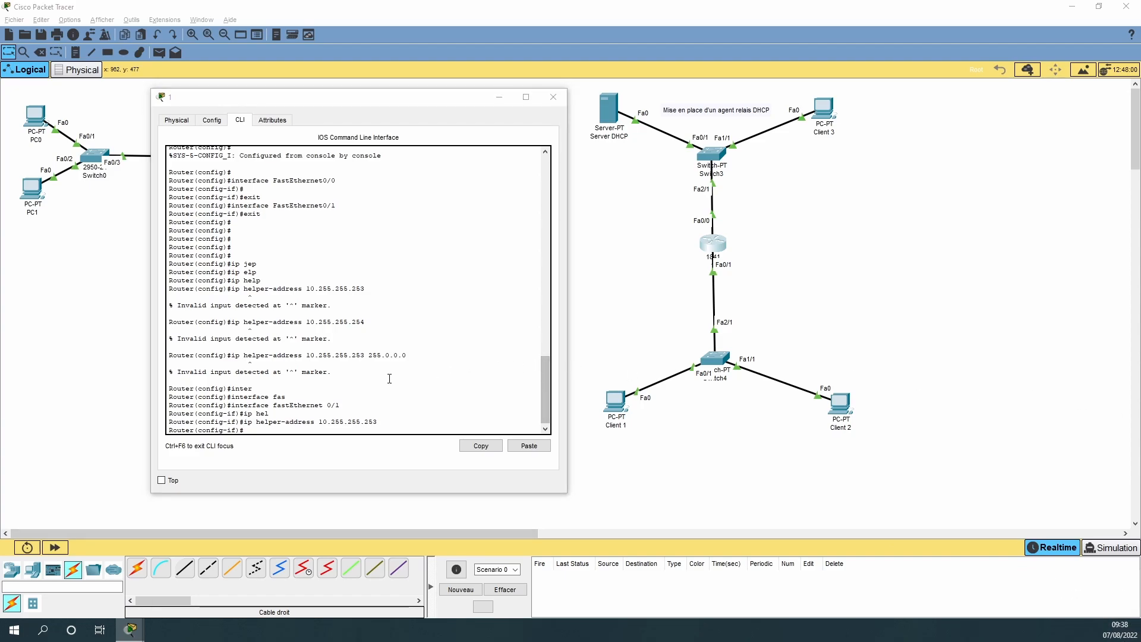
- Enable router 1's FastEthernet 0/1 with no shutdown and exit to global configuration mode
left_click(257, 429)
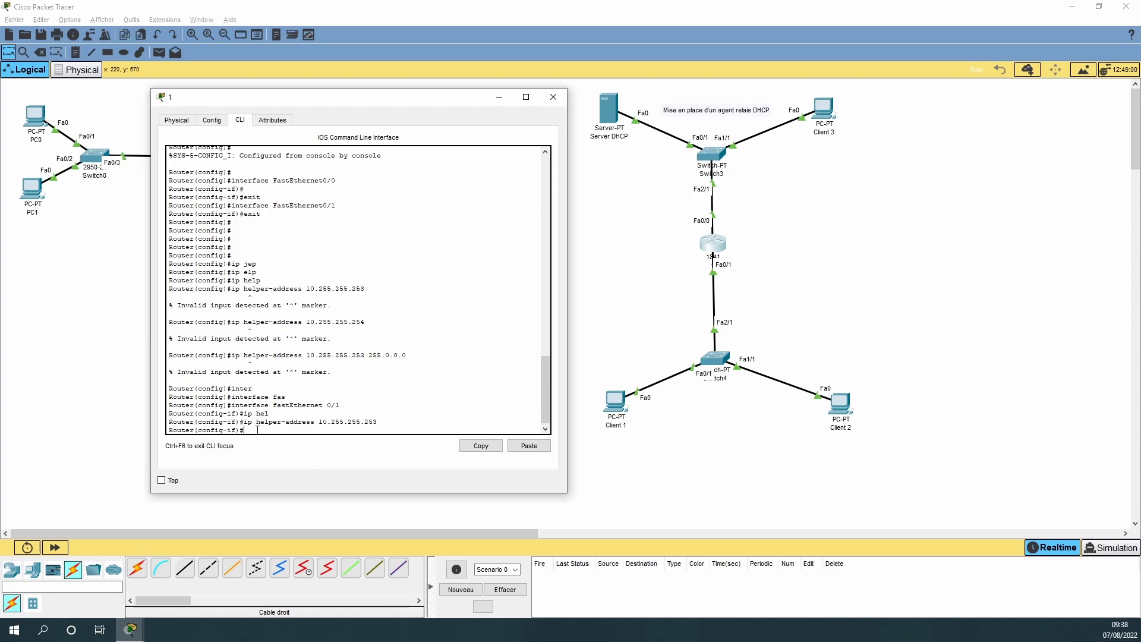
type("no sh")
key("Tab")
key("Return")
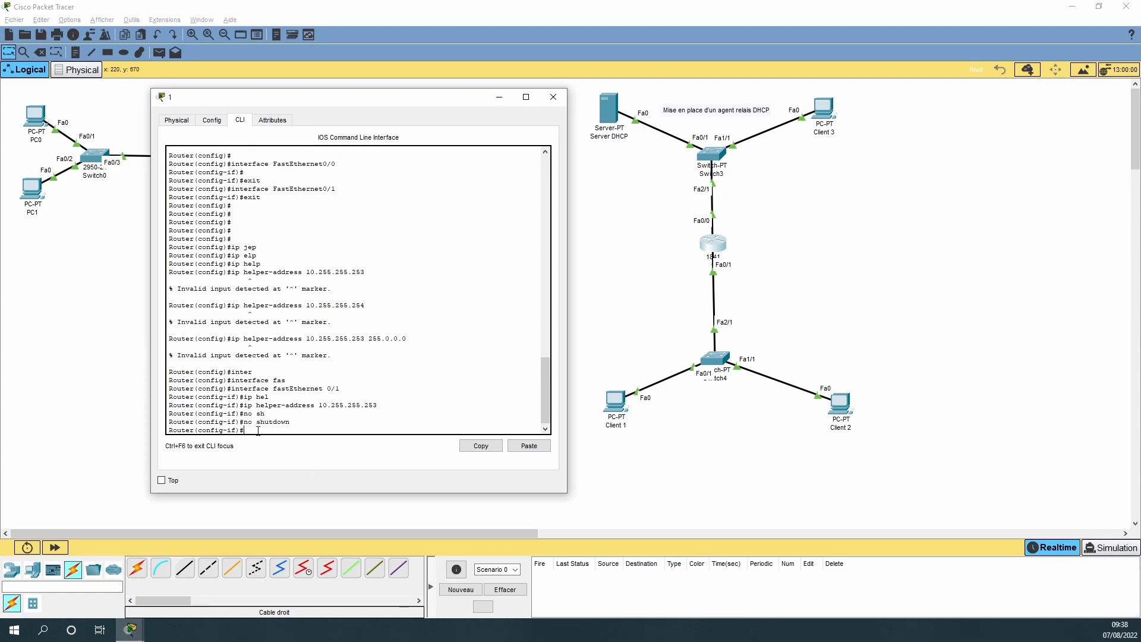
type("exit")
key("Return")
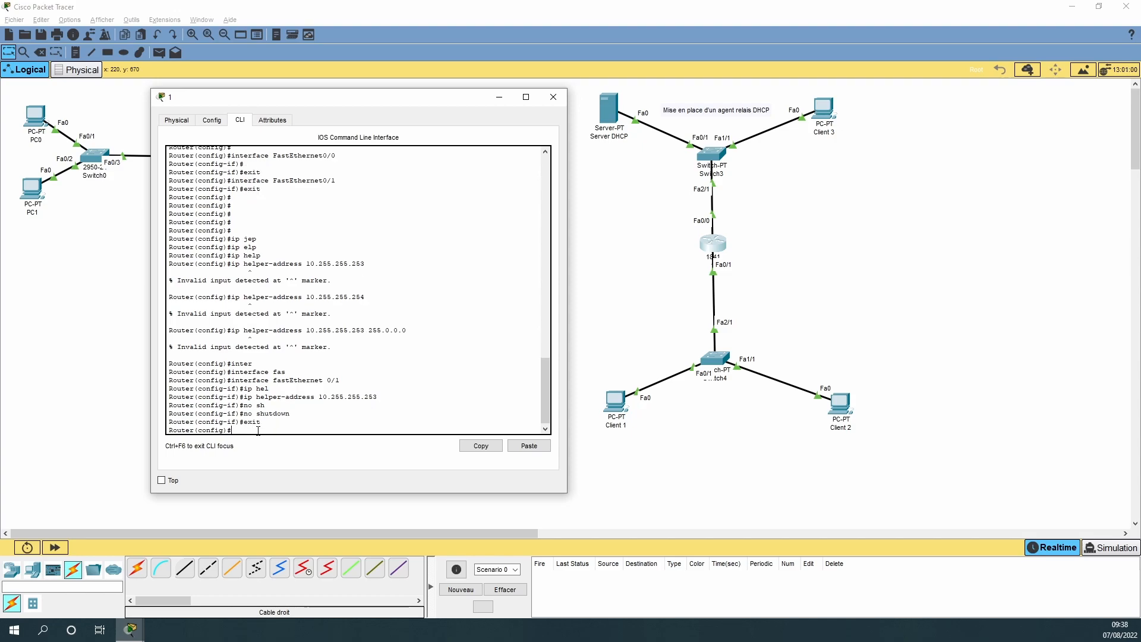
key("Return")
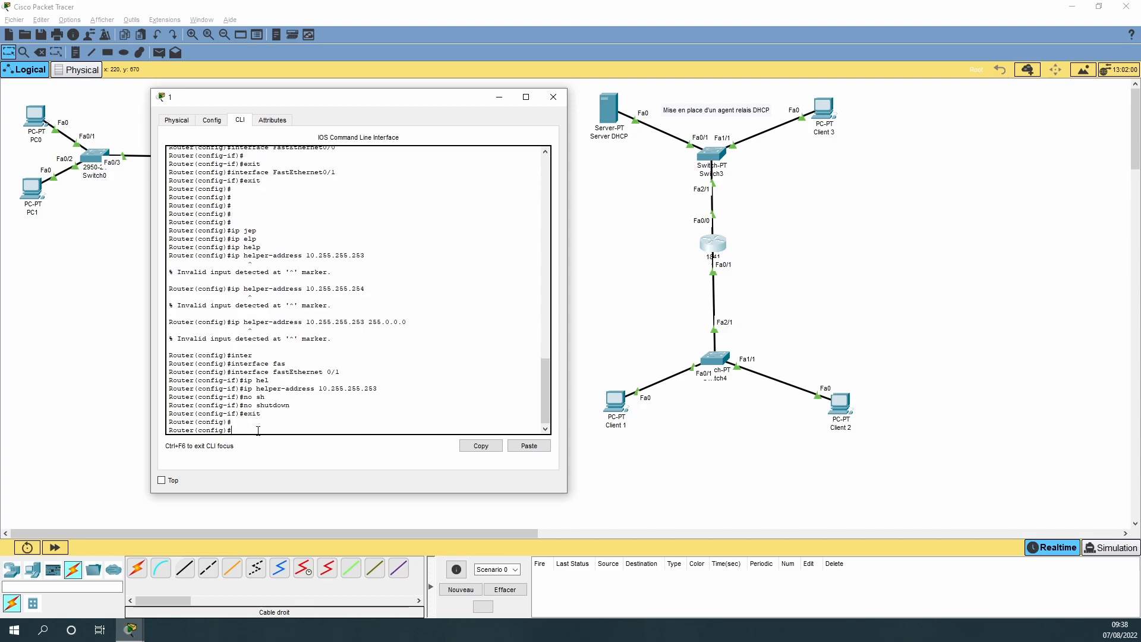
type("copy run")
key("Tab")
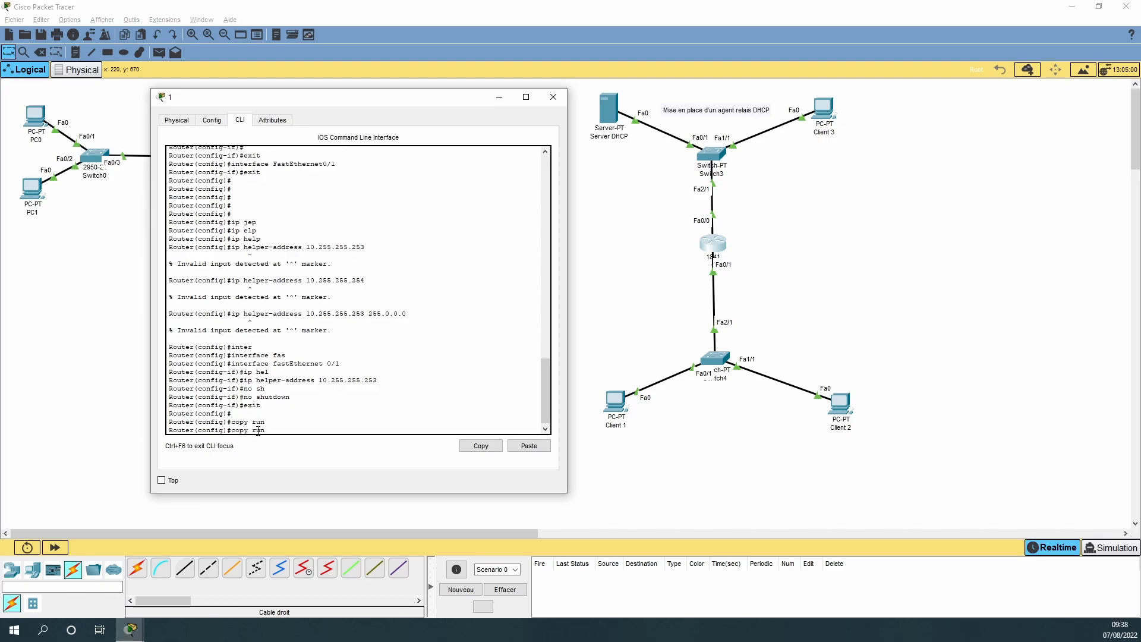
key("BackSpace")
key("BackSpace")
key("BackSpace")
key("BackSpace")
key("BackSpace")
key("BackSpace")
- Exit router 1's global configuration mode and save with copy running-config startup-config, accepting the default destination filename
type("exit")
key("Return")
key("Return")
type("c")
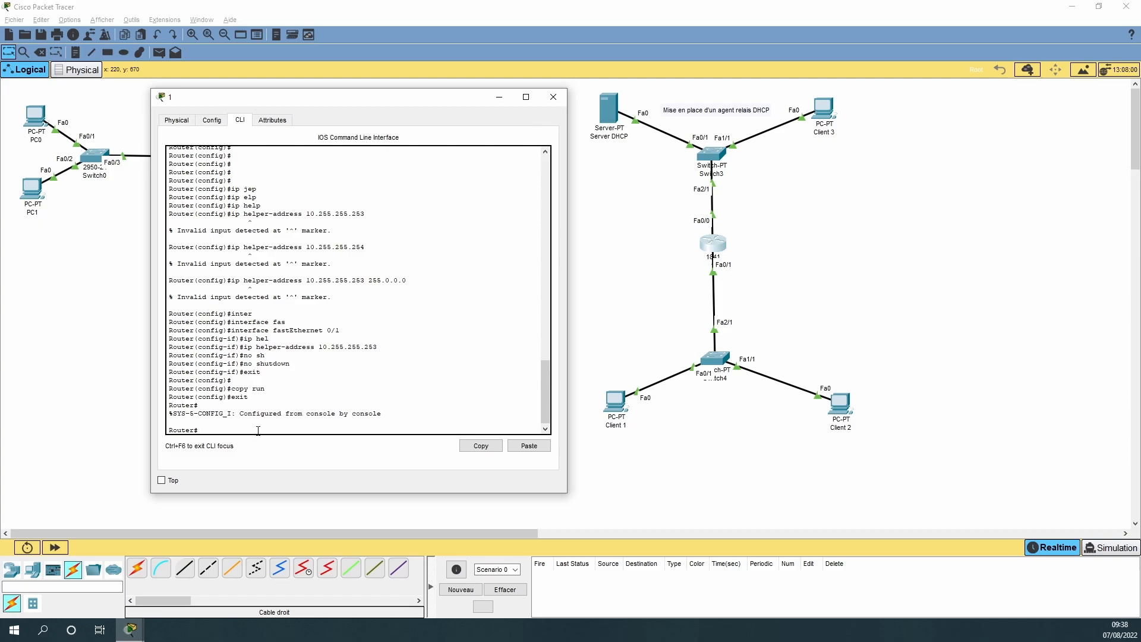
type("opy run")
key("Tab")
type("st")
key("Tab")
key("Return")
key("Return")
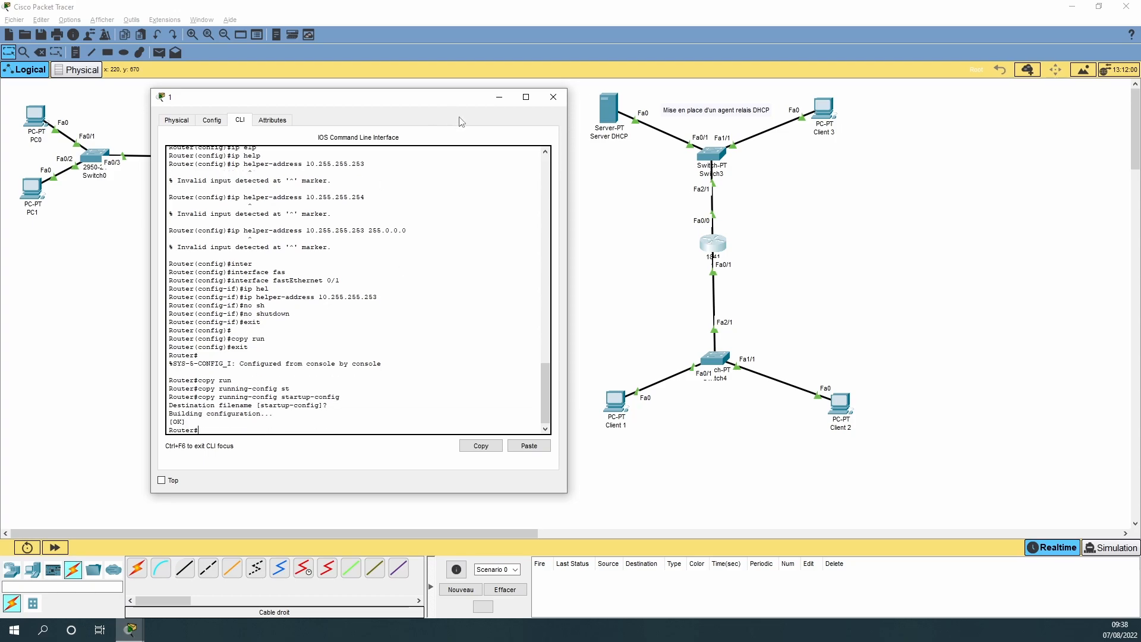
- Open Client 1's IP configuration and switch it to static and back to DHCP to request an address
left_click(615, 402)
left_click_drag(542, 110, 266, 92)
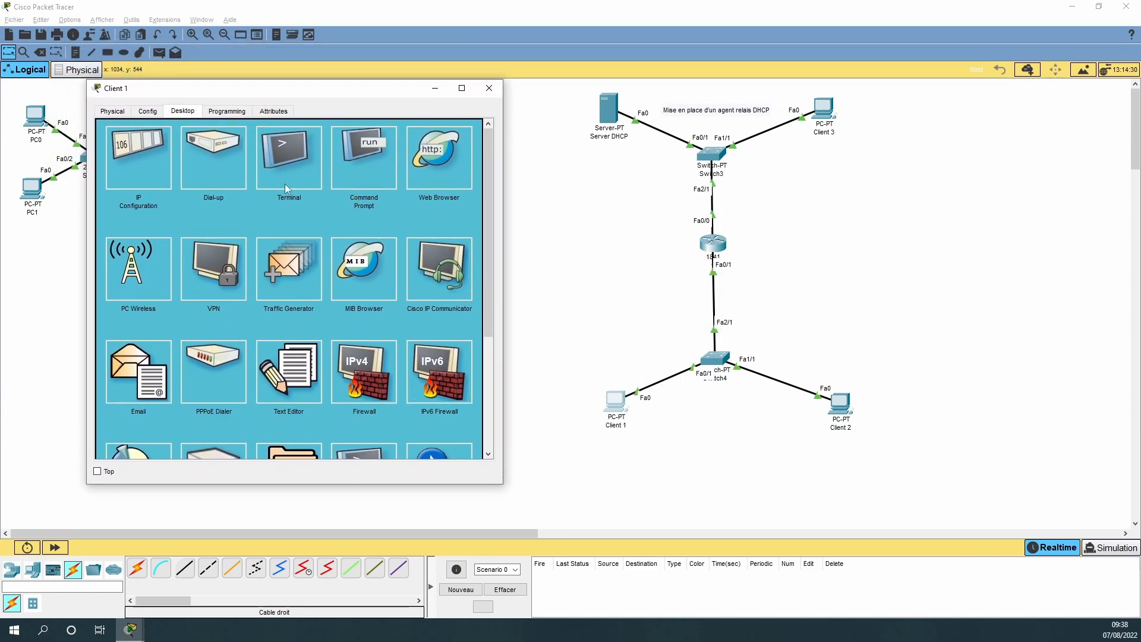
left_click(147, 145)
left_click(252, 177)
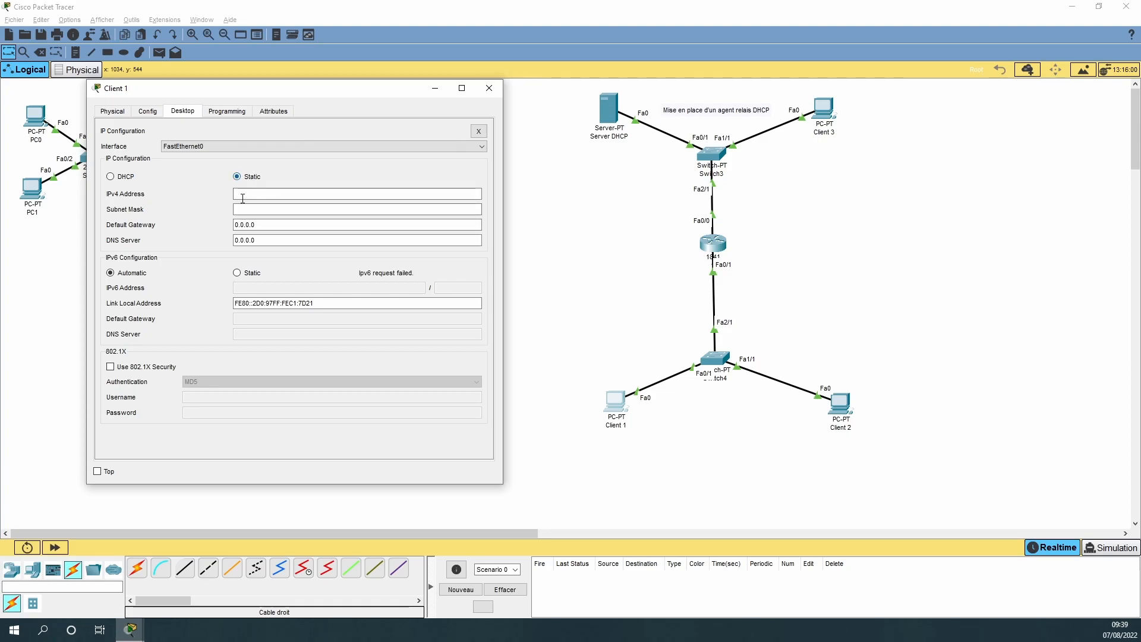
left_click(119, 176)
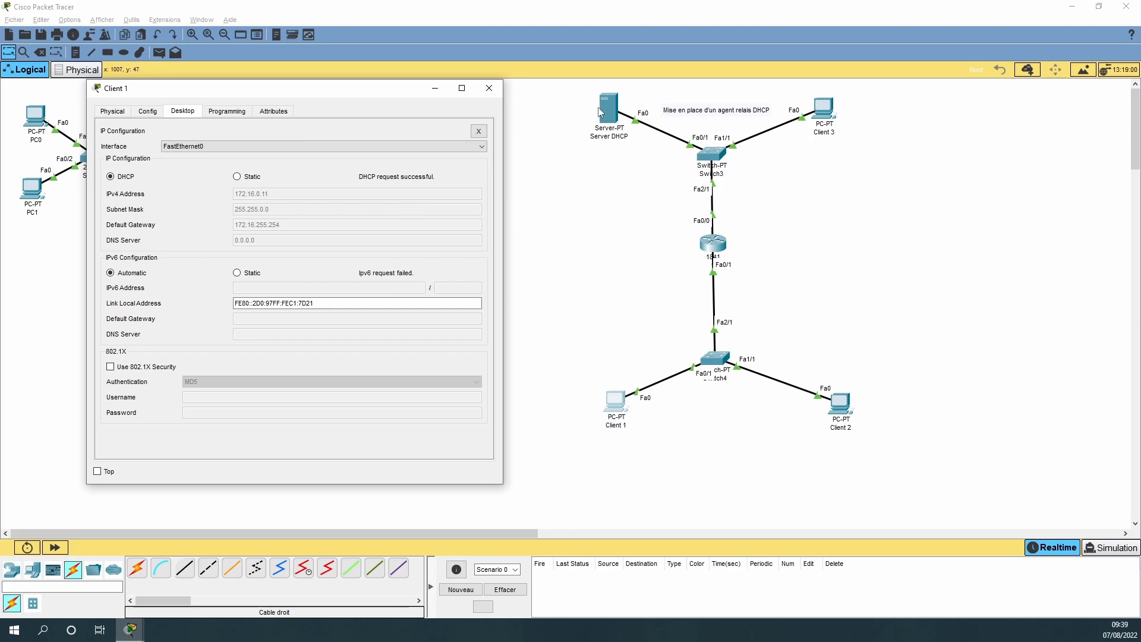
- Close Client 1's window and check the DHCP addressing in Client 2's IP configuration
left_click(489, 88)
left_click(836, 424)
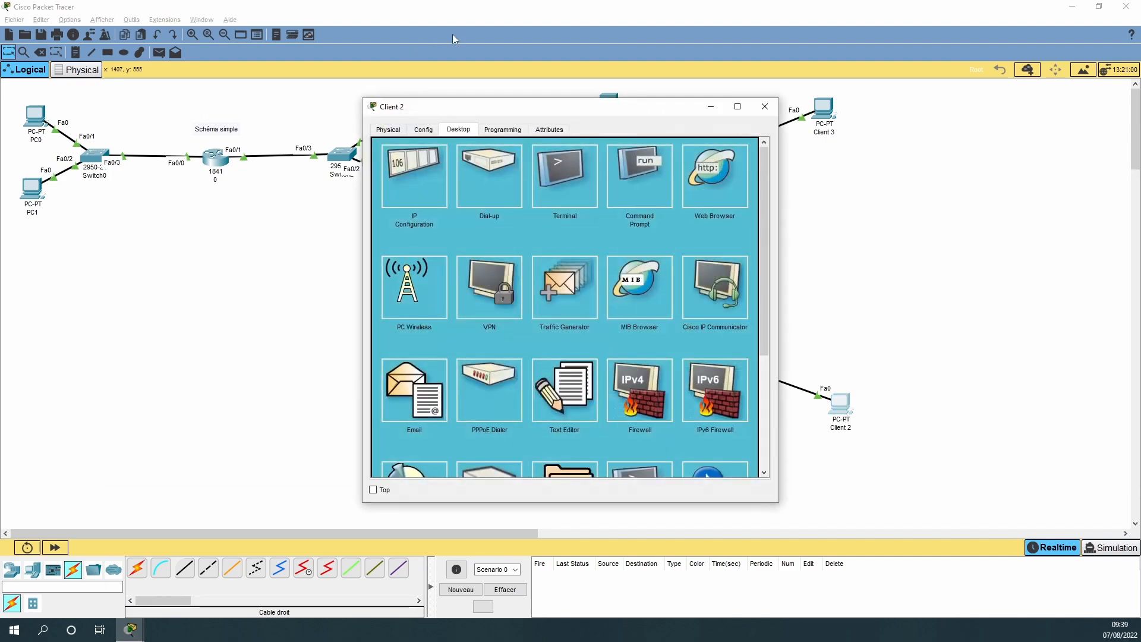
left_click(426, 169)
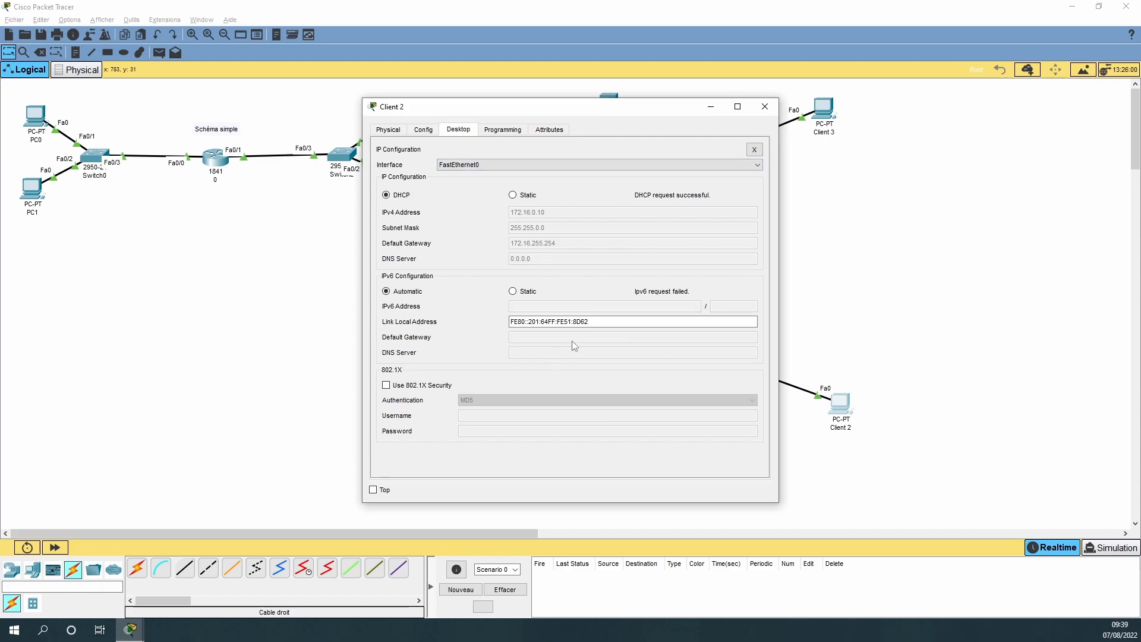
left_click_drag(622, 108, 333, 100)
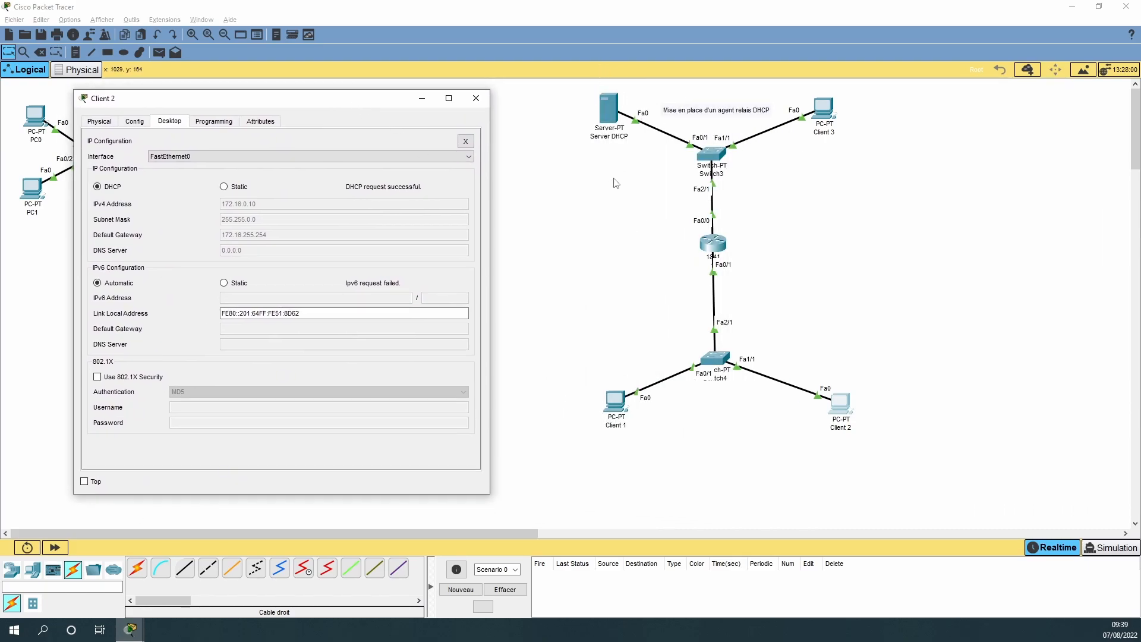